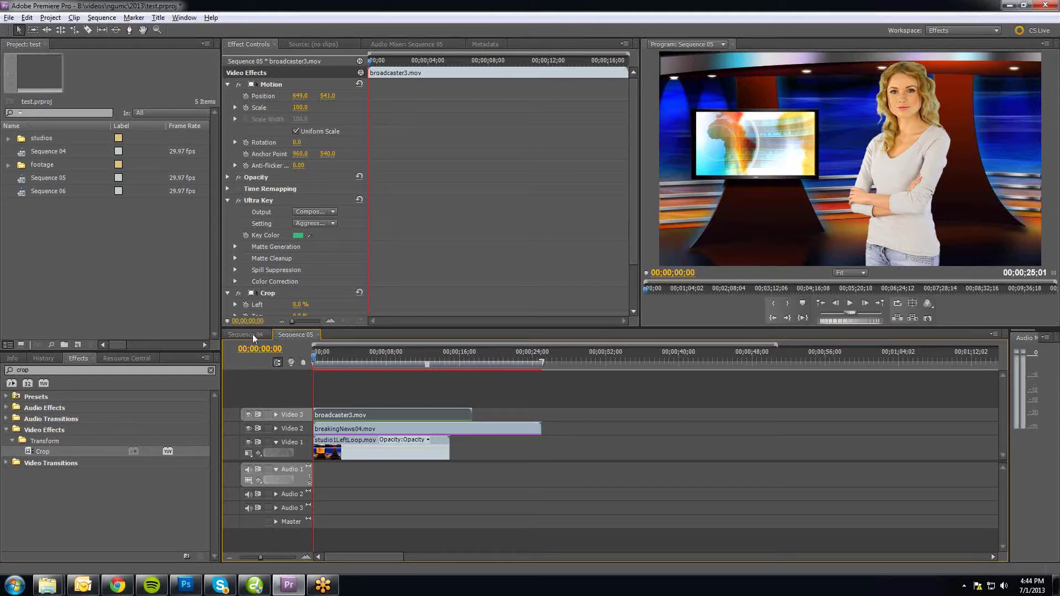
Step: Play Sequence 05 from its start to preview the broadcaster composited into the single-screen studio
{"action": "left_click", "coordinate": [322, 360]}
{"action": "key", "text": "Home"}
{"action": "key", "text": "space"}
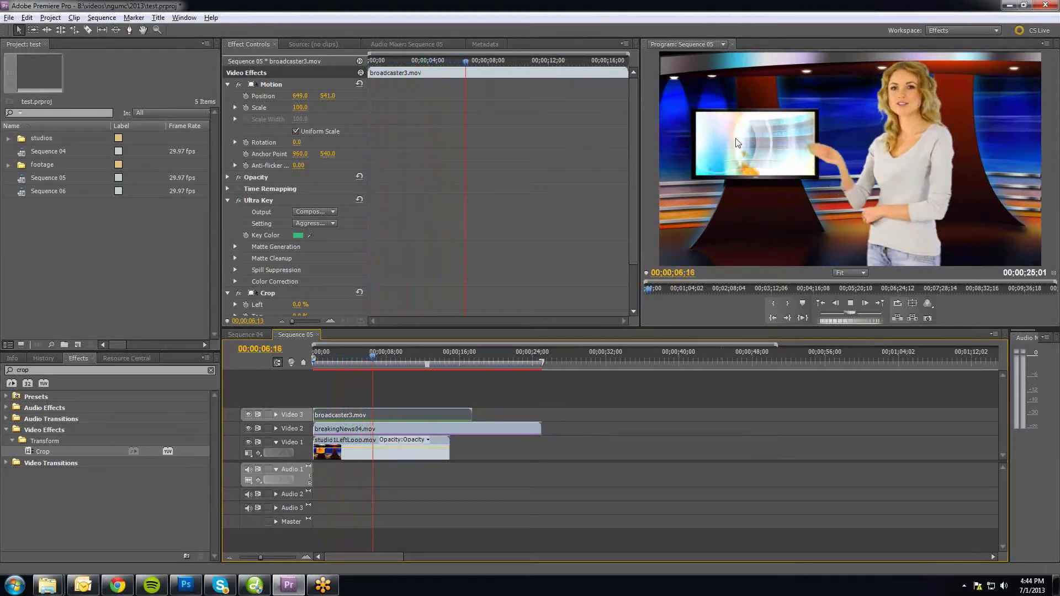
{"action": "key", "text": "space"}
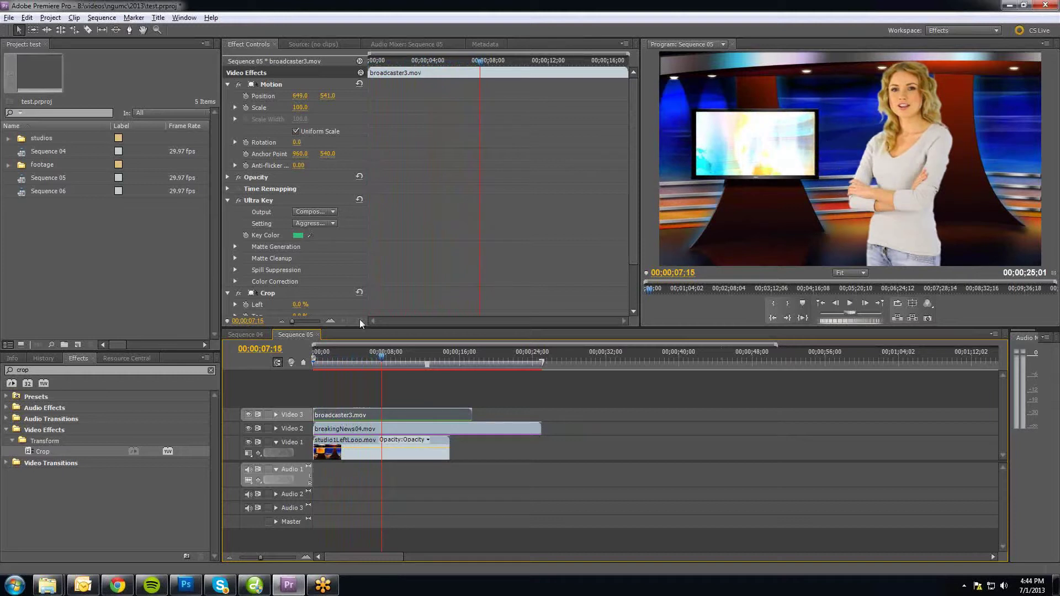
Step: Open Sequence 04 and play it from its start to preview the dual-screen studio composite
{"action": "left_click", "coordinate": [245, 335]}
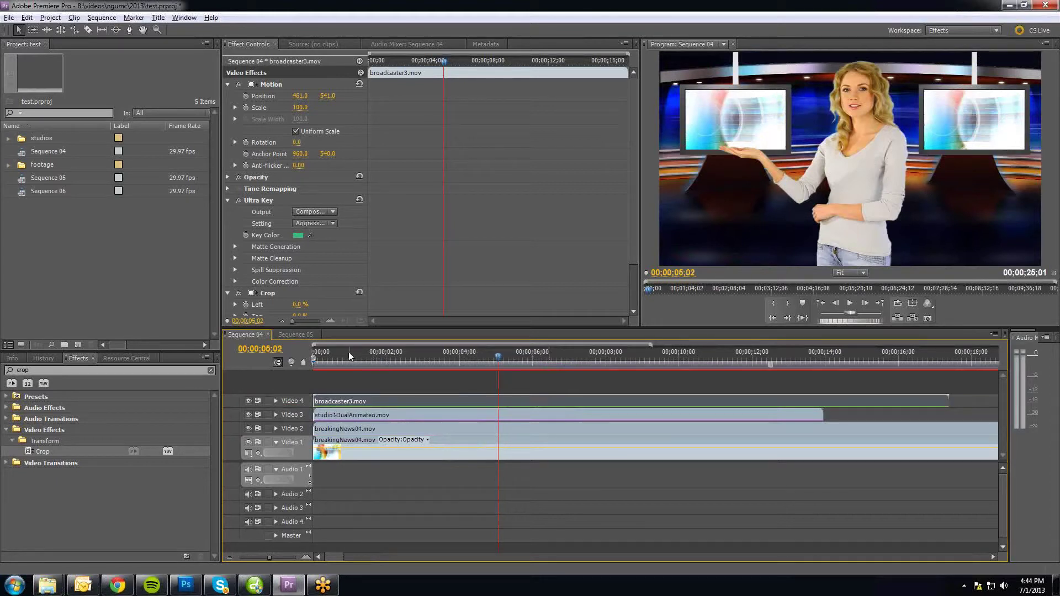
{"action": "key", "text": "Home"}
{"action": "key", "text": "space"}
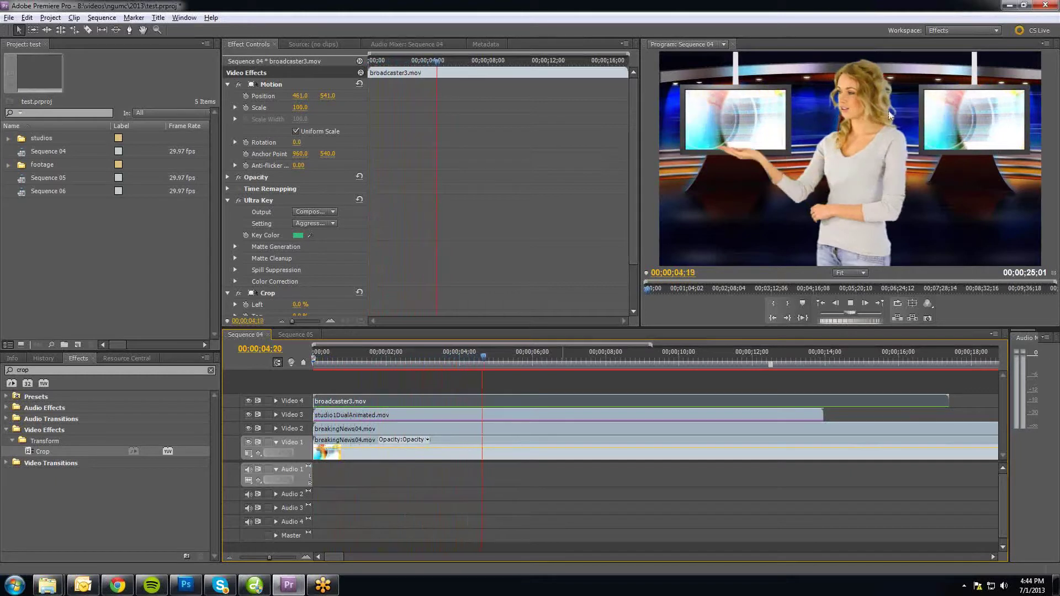
{"action": "key", "text": "space"}
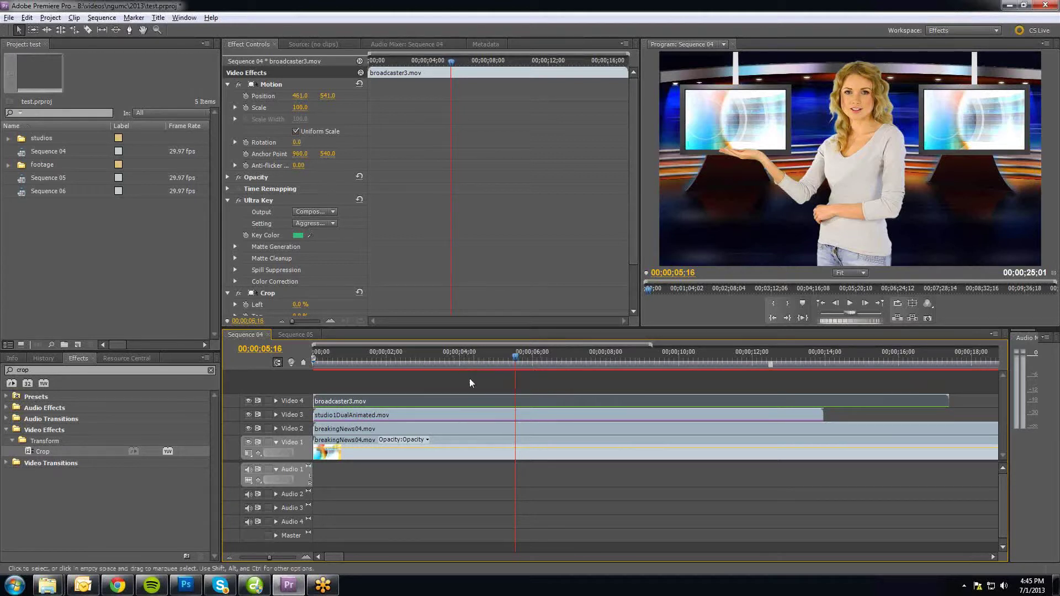
Step: Delete all existing bins and sequences from the test project
{"action": "left_click", "coordinate": [68, 246]}
{"action": "key", "text": "ctrl+a"}
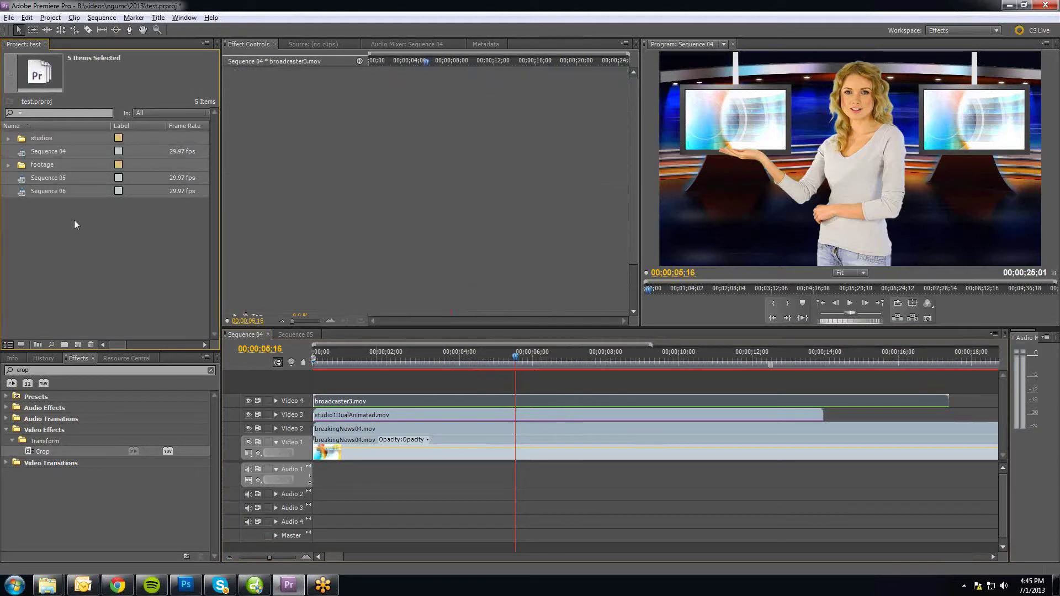
{"action": "key", "text": "Delete"}
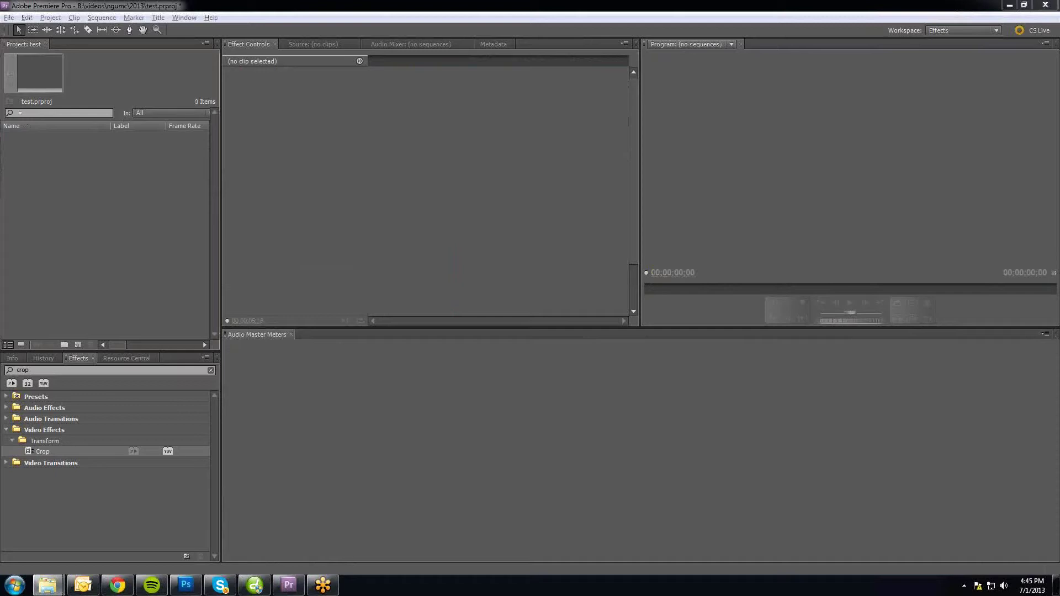
Step: Bring the Virtual Studio 01 folder window into view and create a project bin named "studio"
{"action": "left_click_drag", "start_coordinate": [1057, 138], "coordinate": [680, 113]}
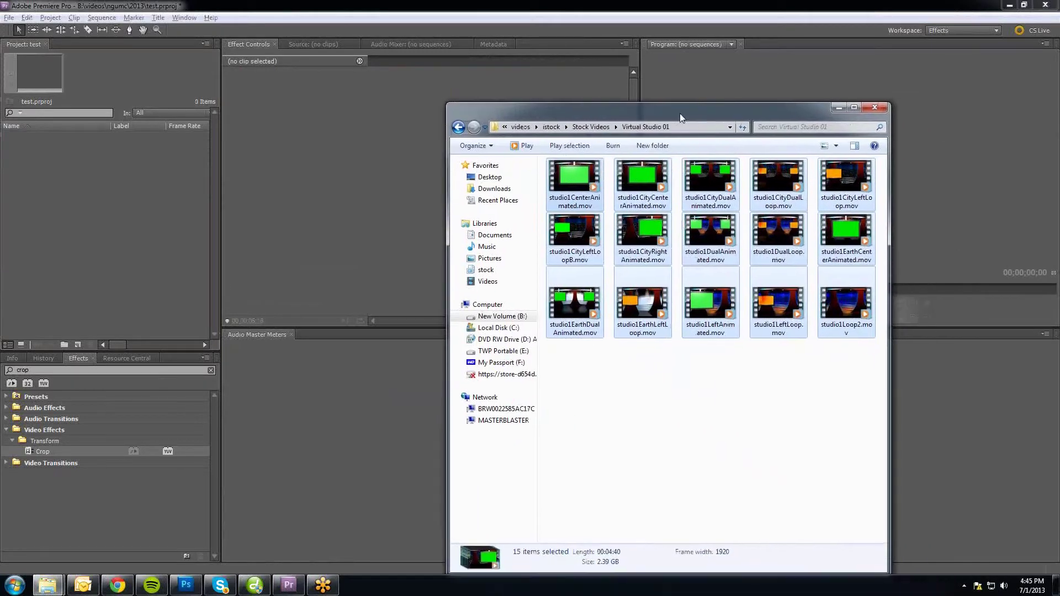
{"action": "left_click", "coordinate": [643, 461]}
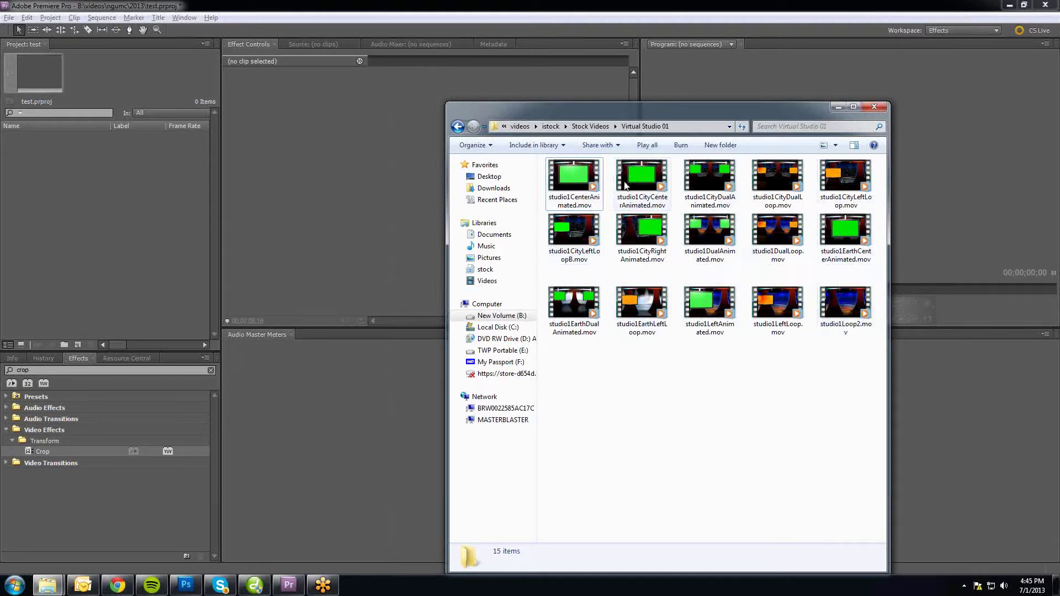
{"action": "left_click", "coordinate": [90, 258]}
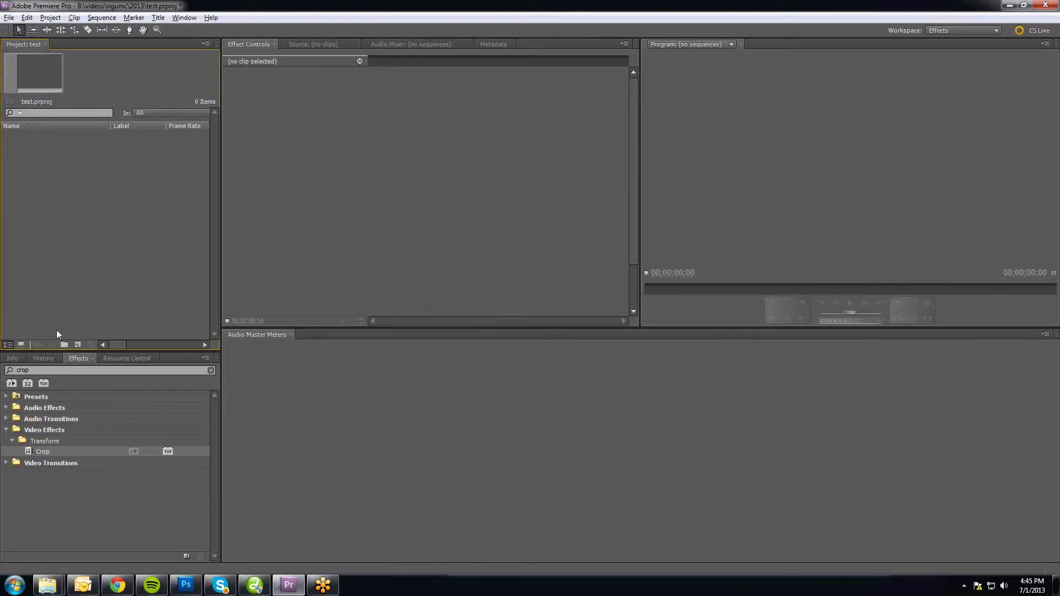
{"action": "left_click", "coordinate": [64, 345]}
{"action": "type", "text": "studio"}
{"action": "key", "text": "Return"}
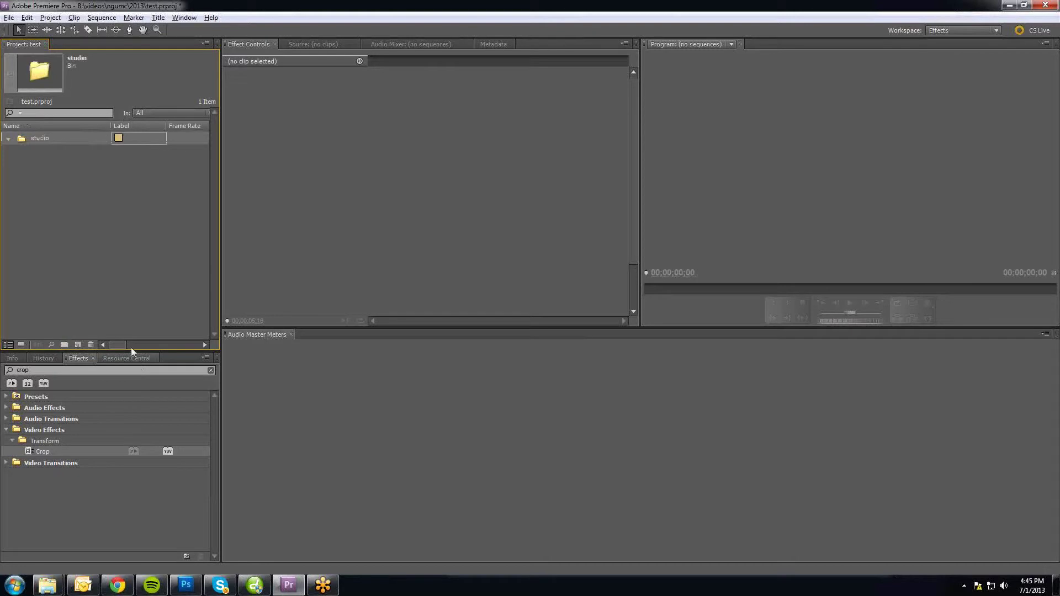
Step: Import all the clips from the Virtual Studio 01 folder into the studio bin and collapse the bin
{"action": "key", "text": "alt+Tab"}
{"action": "left_click_drag", "start_coordinate": [859, 365], "coordinate": [548, 161]}
{"action": "left_click_drag", "start_coordinate": [572, 219], "coordinate": [48, 145]}
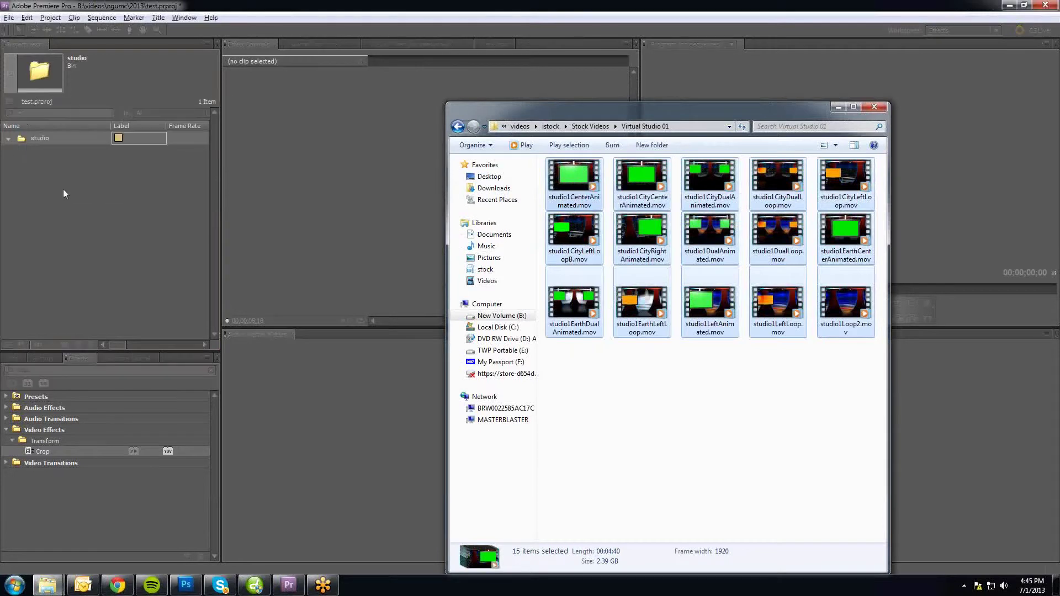
{"action": "left_click", "coordinate": [7, 138]}
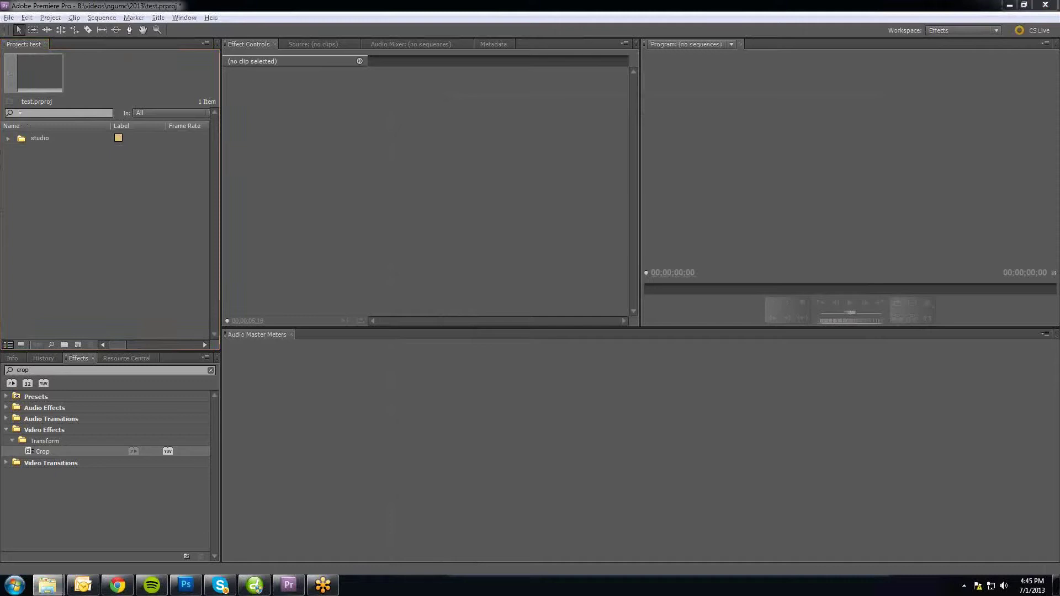
Step: Select broadcaster3.mov in the studio1 tutorials folder and create a second project bin named "footage"
{"action": "key", "text": "alt+Tab"}
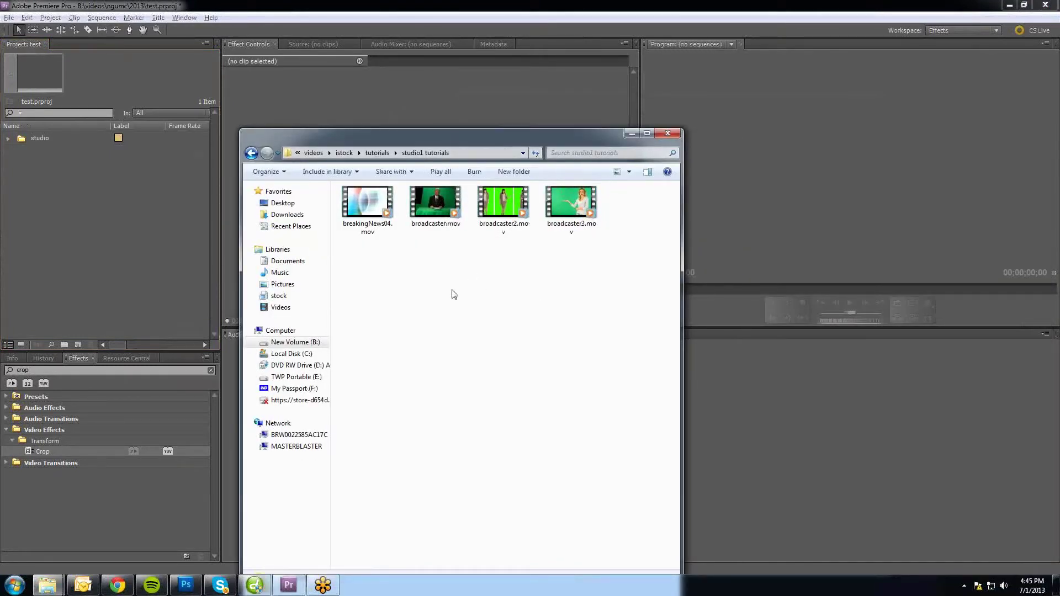
{"action": "left_click", "coordinate": [571, 212]}
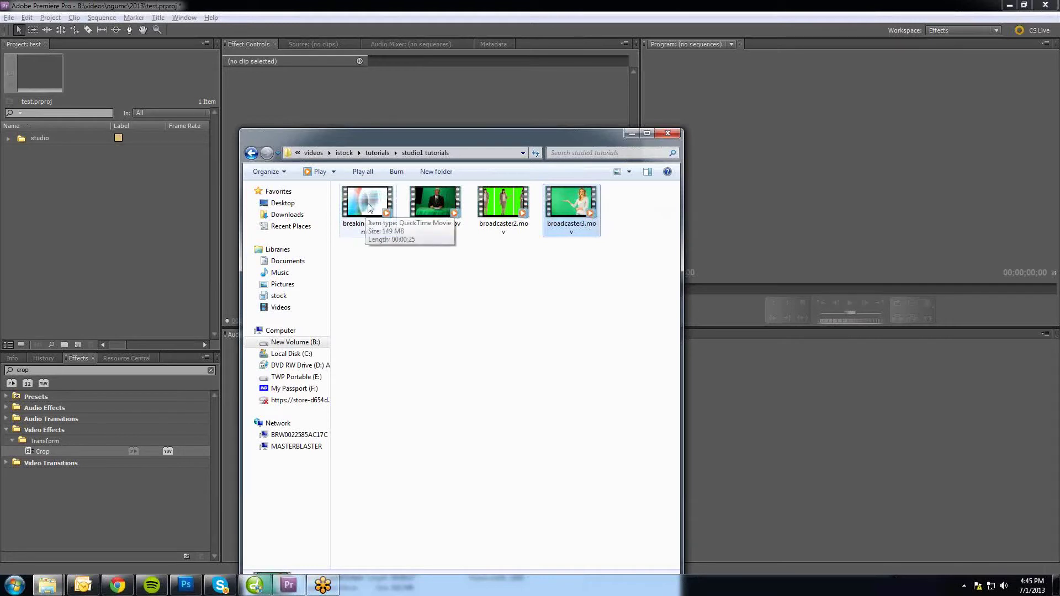
{"action": "left_click", "coordinate": [65, 344]}
{"action": "type", "text": "fiota"}
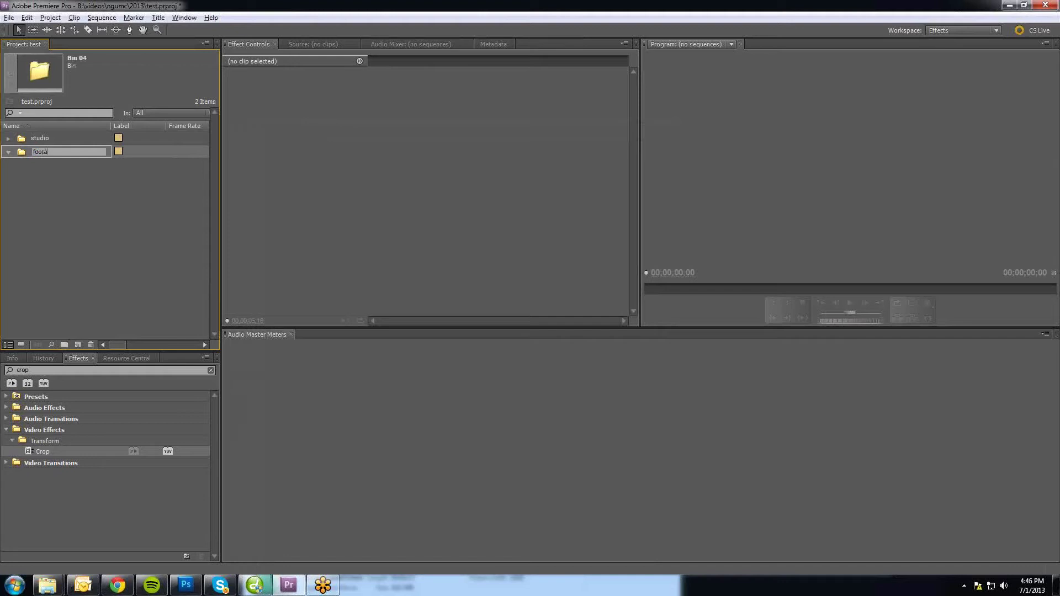
{"action": "type", "text": "ge"}
{"action": "left_click", "coordinate": [78, 271]}
Step: Import breakingNews04.mov and broadcaster3.mov from the studio1 tutorials folder into the footage bin, close the folder window and collapse the bin
{"action": "key", "text": "alt+Tab"}
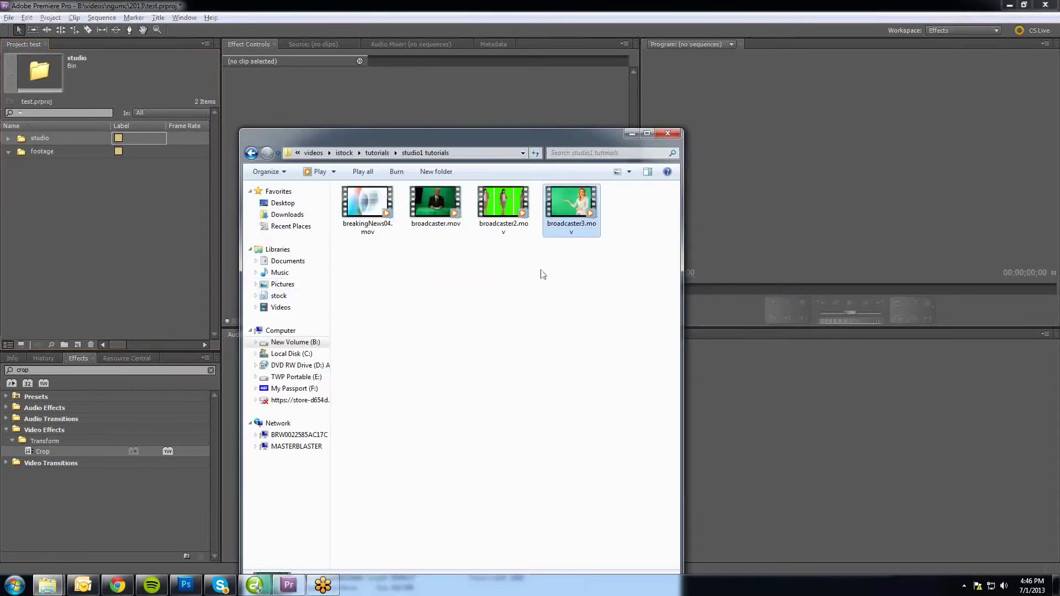
{"action": "left_click", "coordinate": [375, 236], "text": "ctrl"}
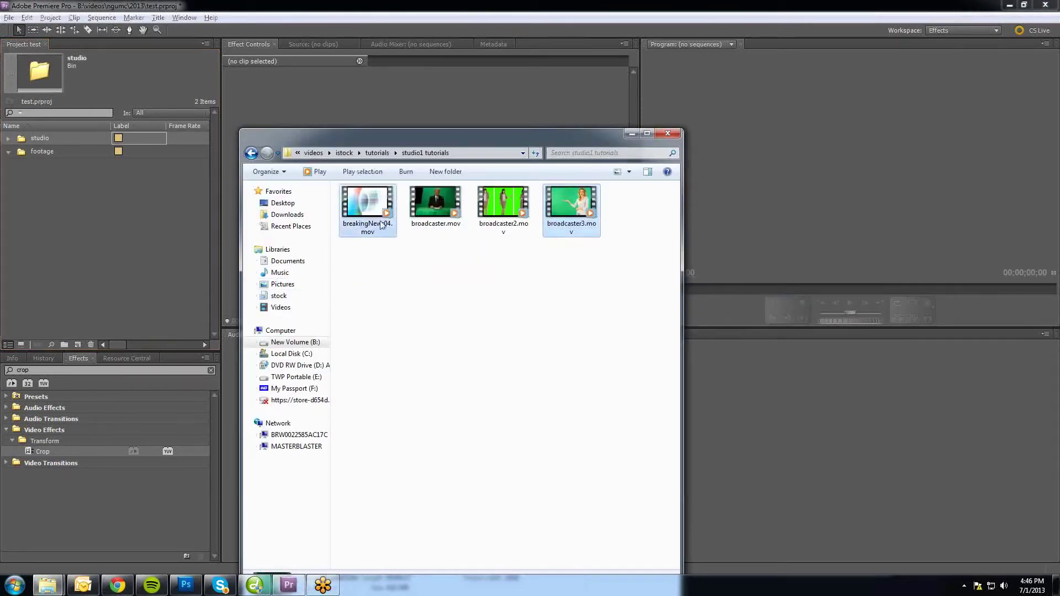
{"action": "left_click_drag", "start_coordinate": [367, 206], "coordinate": [43, 152]}
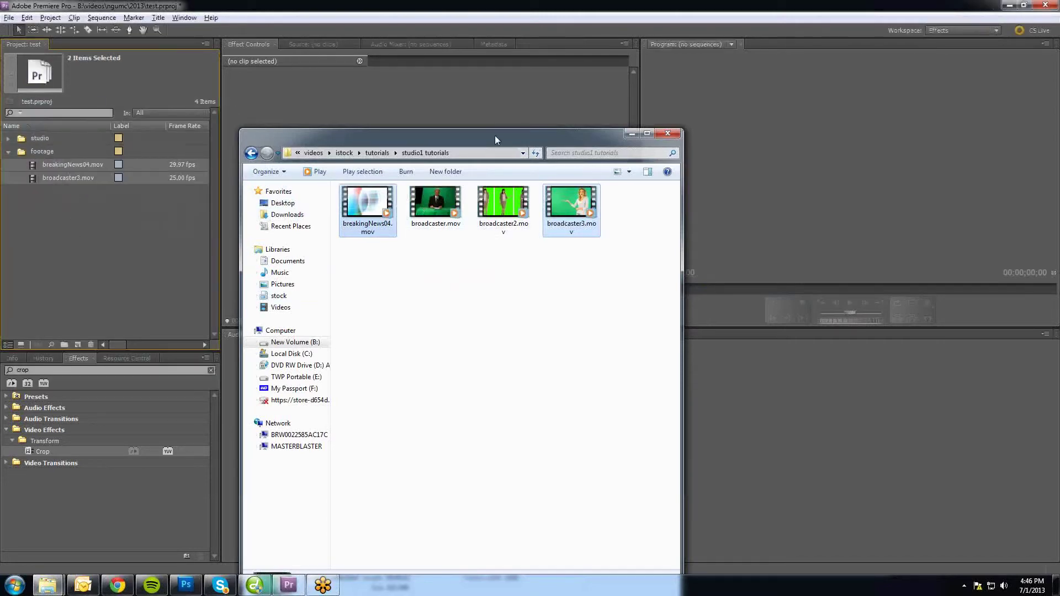
{"action": "left_click", "coordinate": [667, 133]}
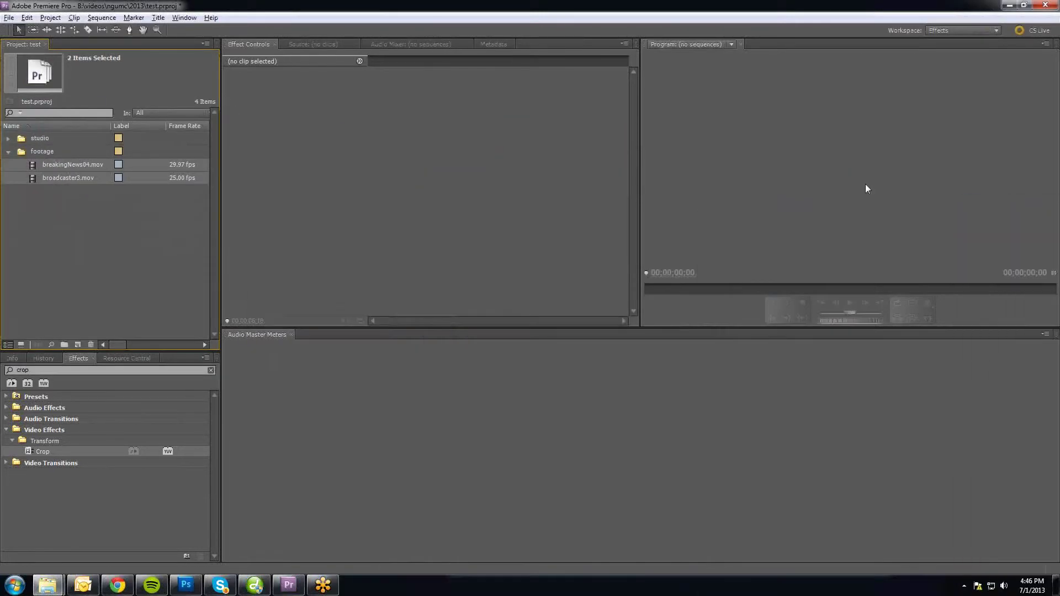
{"action": "left_click", "coordinate": [9, 152]}
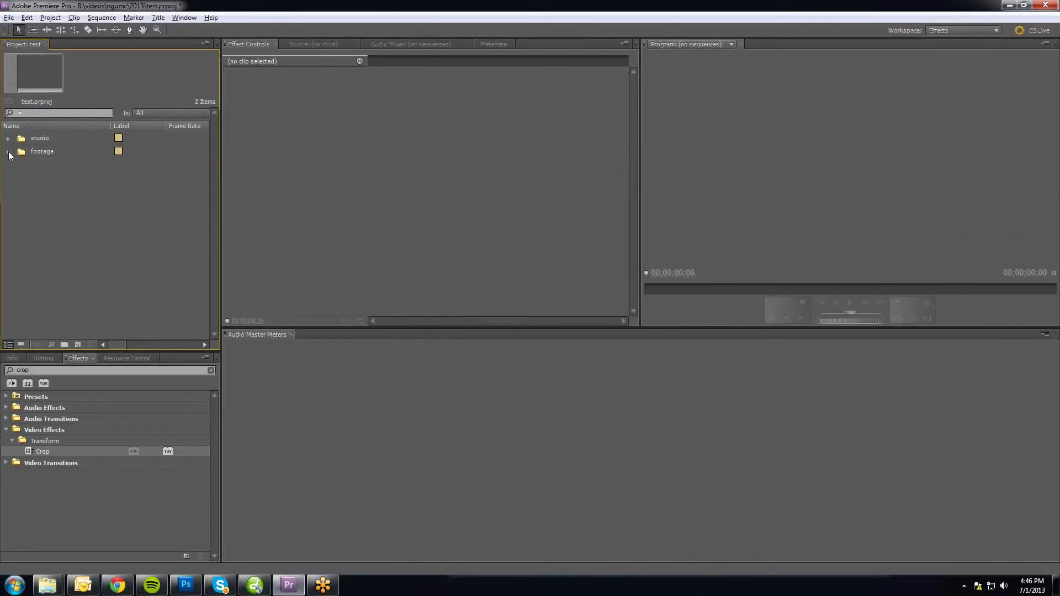
Step: Create a new sequence named "Studio 1 - a" using the HDV 1080p30 preset
{"action": "left_click", "coordinate": [77, 345]}
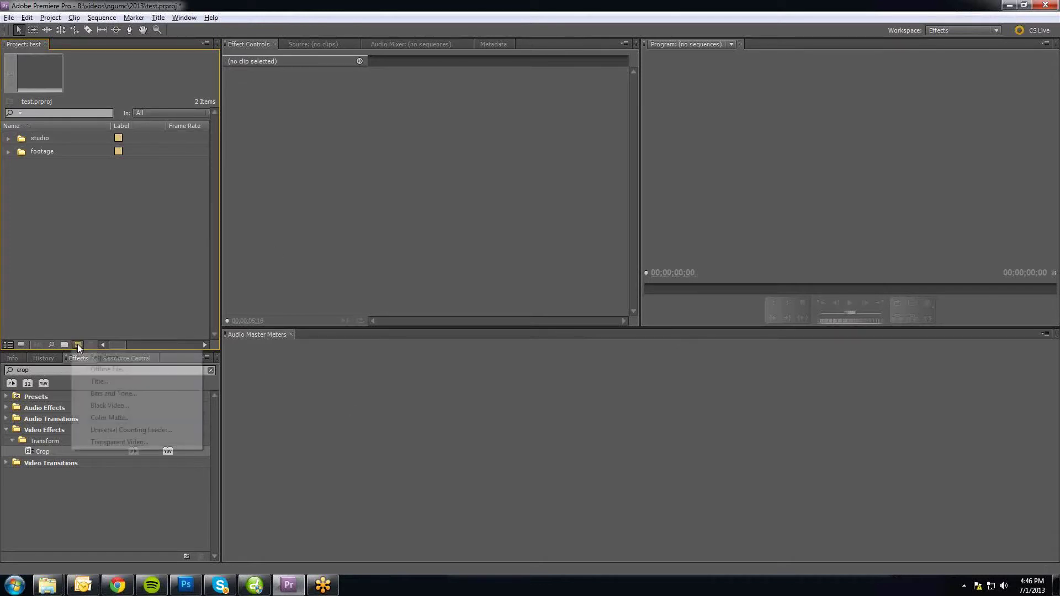
{"action": "left_click", "coordinate": [125, 358]}
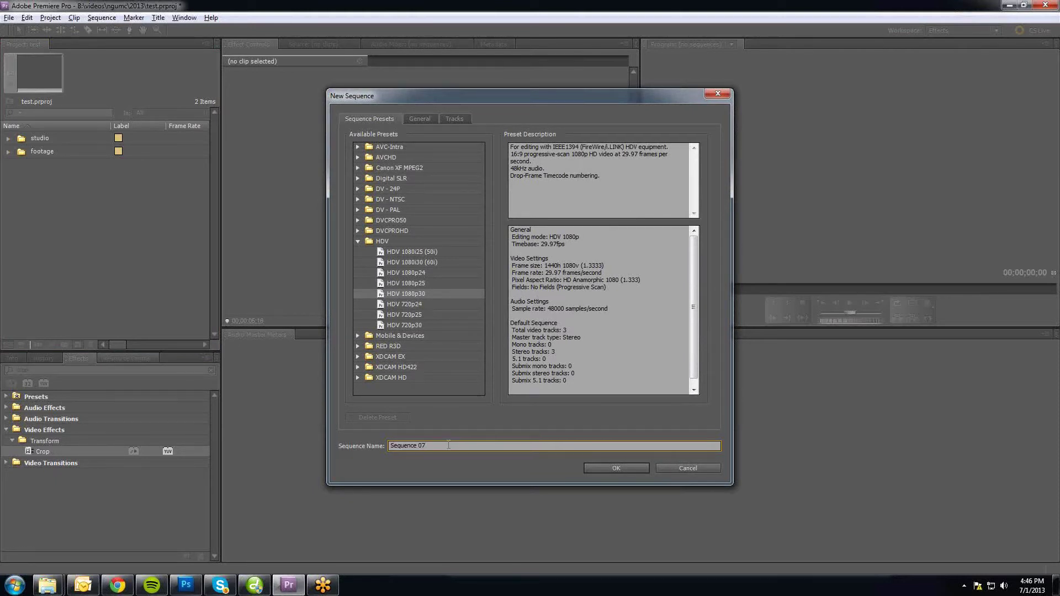
{"action": "type", "text": "Studio 1 - a"}
{"action": "left_click", "coordinate": [599, 465]}
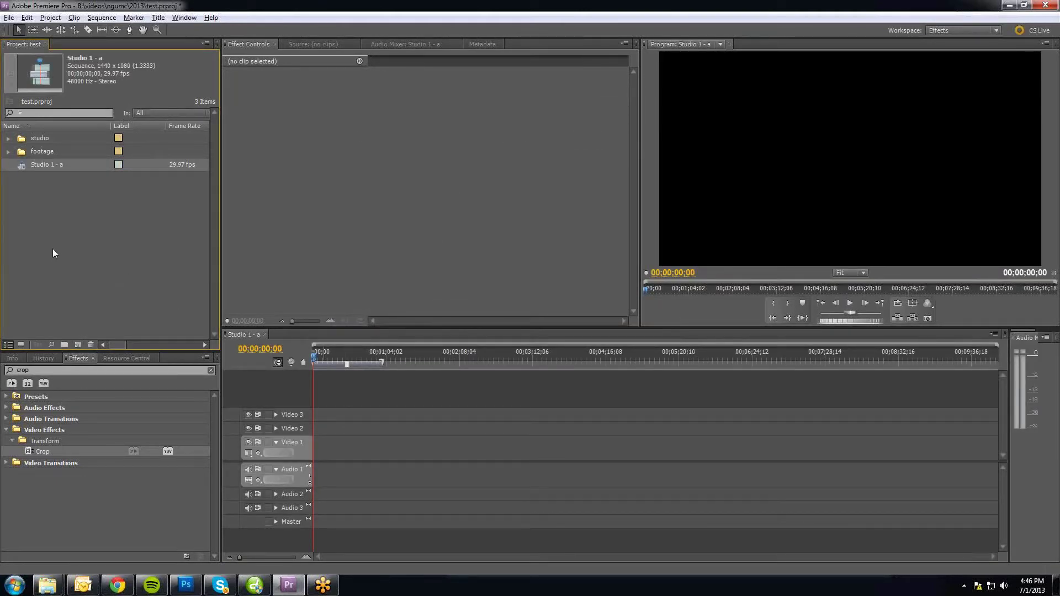
Step: Look through the studio bin's clips, place studio1DualAnimated.mov at the start of the Video 2 track and collapse the bin
{"action": "left_click", "coordinate": [8, 139]}
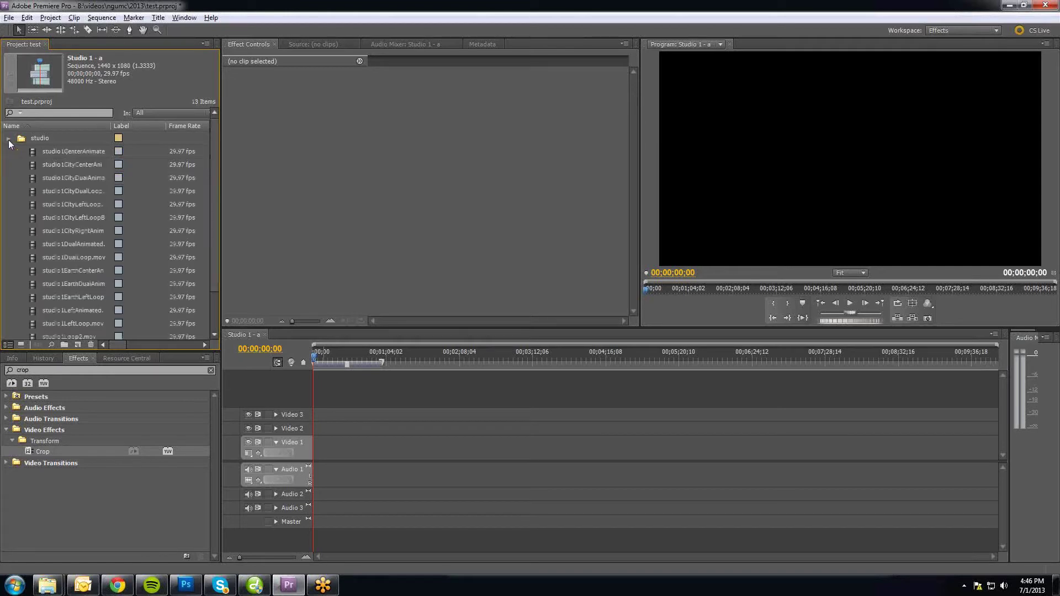
{"action": "left_click", "coordinate": [41, 158]}
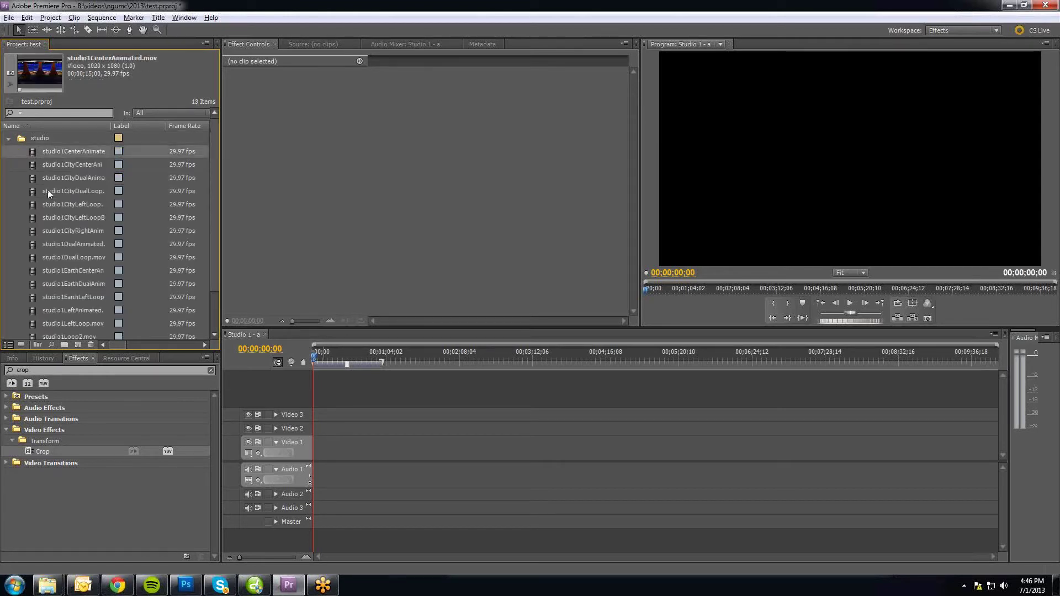
{"action": "left_click", "coordinate": [30, 167]}
{"action": "left_click", "coordinate": [41, 182]}
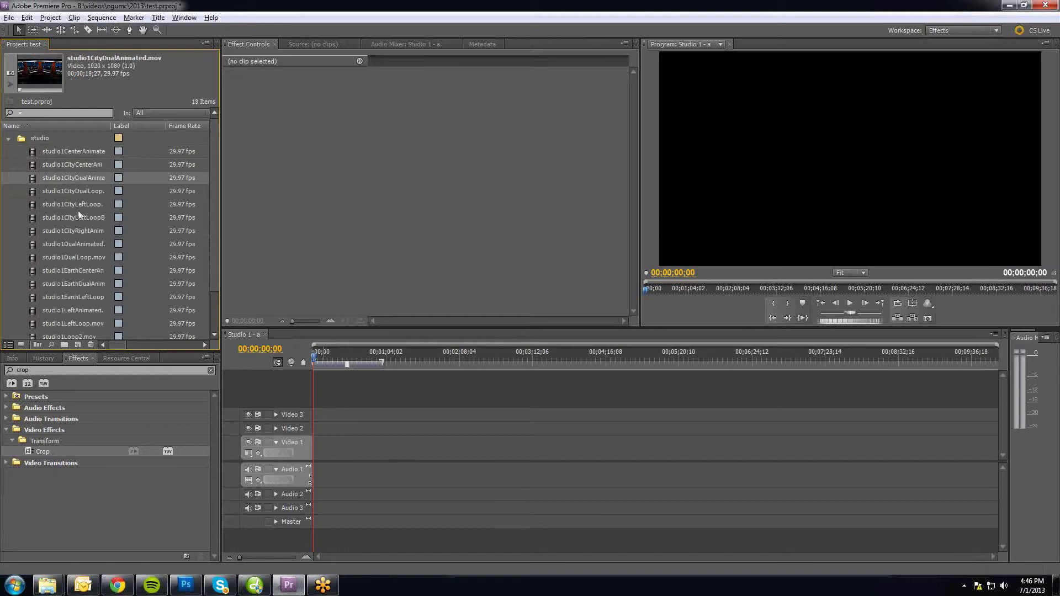
{"action": "left_click", "coordinate": [34, 190]}
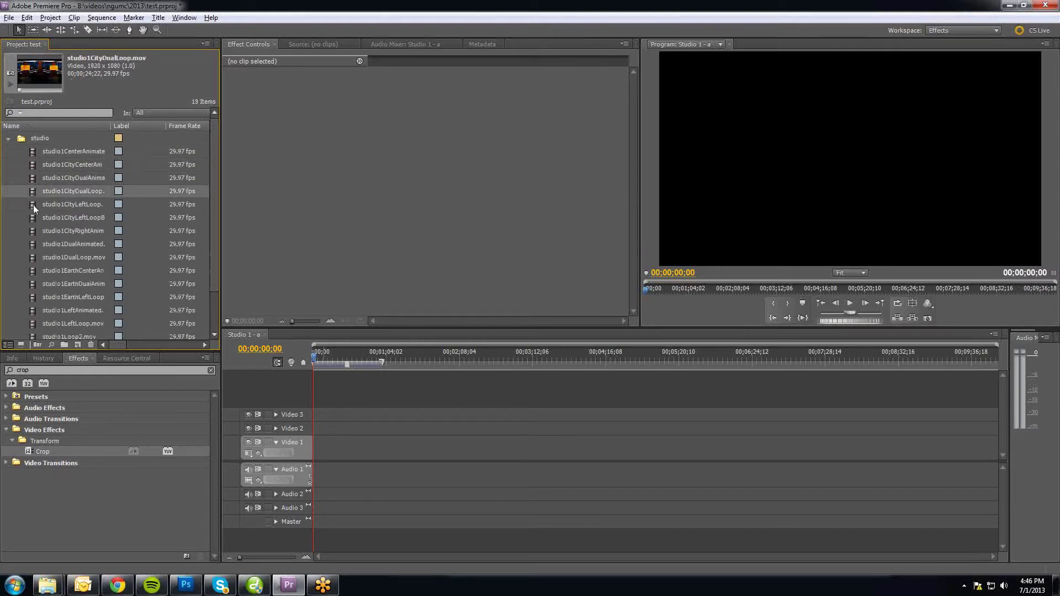
{"action": "left_click", "coordinate": [33, 205]}
{"action": "left_click", "coordinate": [36, 219]}
{"action": "left_click", "coordinate": [35, 245]}
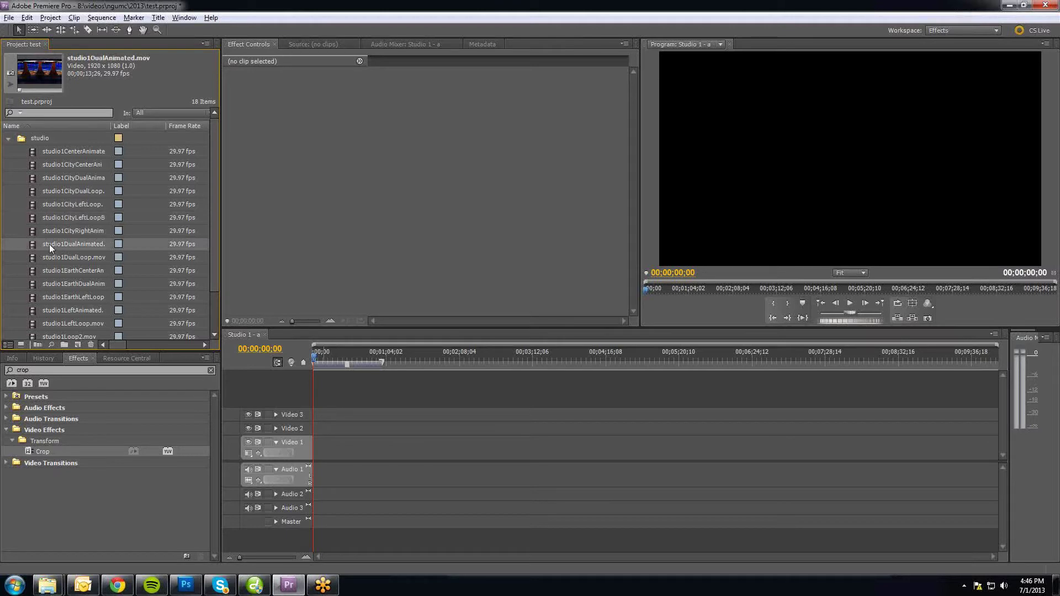
{"action": "left_click_drag", "start_coordinate": [40, 244], "coordinate": [318, 433]}
{"action": "scroll", "coordinate": [37, 168], "scroll_direction": "up", "scroll_amount": 2}
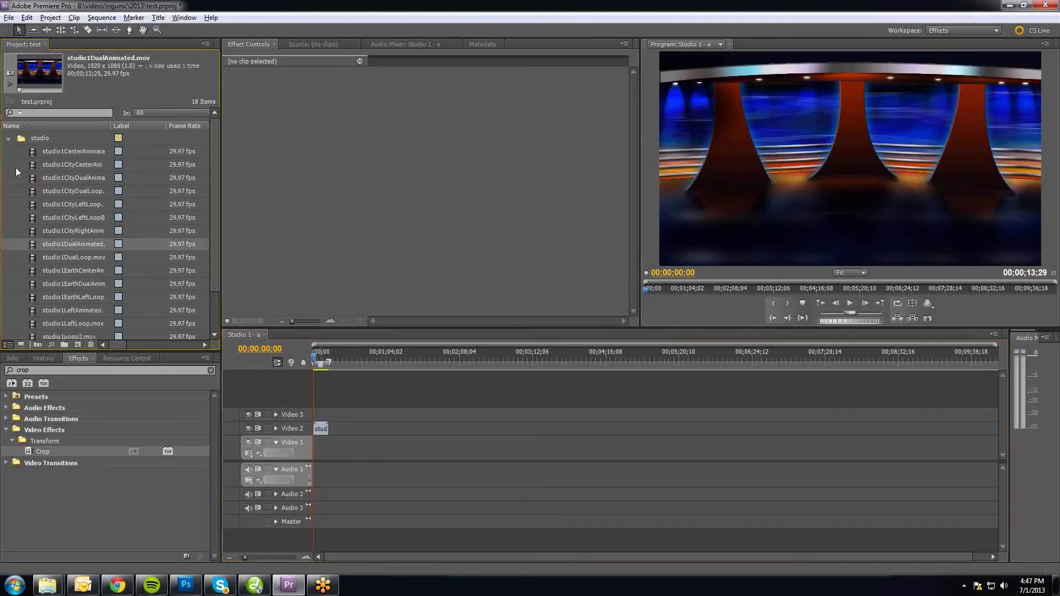
{"action": "left_click", "coordinate": [8, 138]}
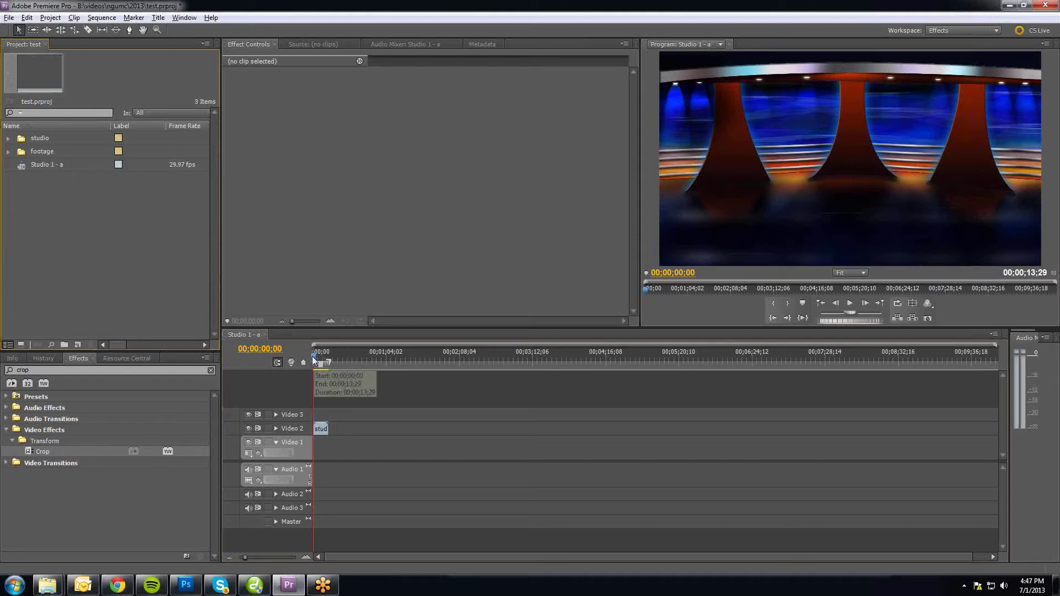
Step: Rename the Video 2 track, which holds the studio clip, to "Studio"
{"action": "left_click_drag", "start_coordinate": [313, 354], "coordinate": [326, 356]}
{"action": "left_click_drag", "start_coordinate": [326, 357], "coordinate": [314, 357]}
{"action": "key", "text": "equal"}
{"action": "key", "text": "equal"}
{"action": "key", "text": "equal"}
{"action": "mouse_move", "coordinate": [315, 353]}
{"action": "left_mouse_down"}
{"action": "mouse_move", "coordinate": [380, 357]}
{"action": "mouse_move", "coordinate": [303, 364]}
{"action": "left_mouse_up"}
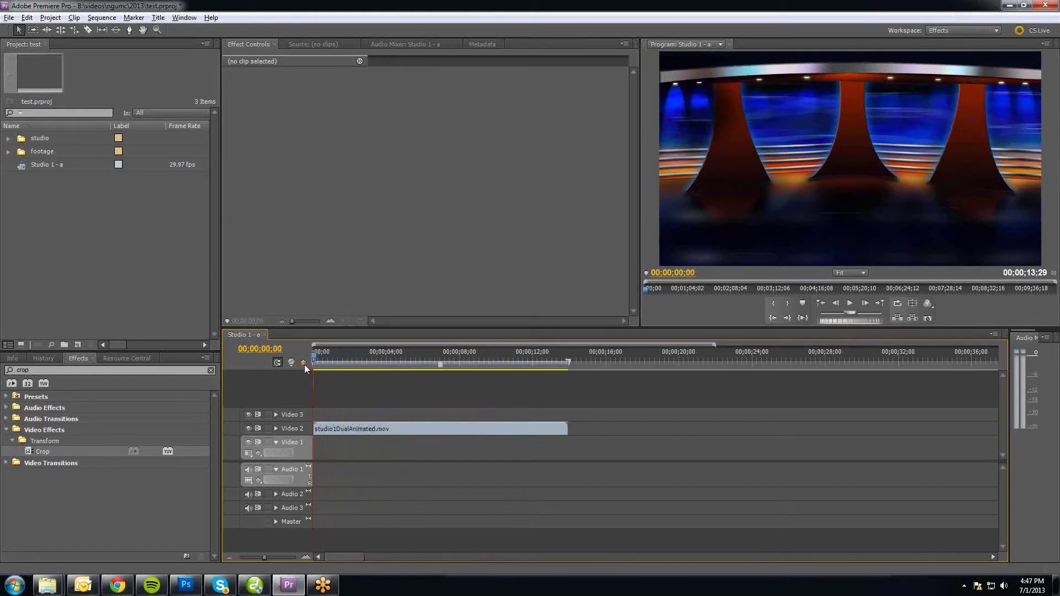
{"action": "right_click", "coordinate": [292, 429]}
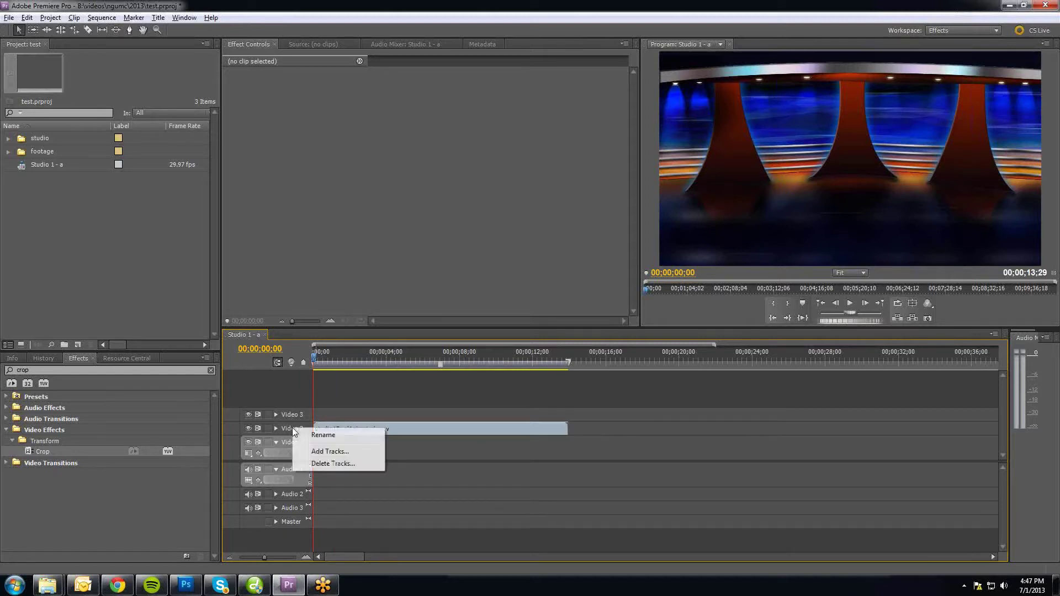
{"action": "left_click", "coordinate": [318, 435]}
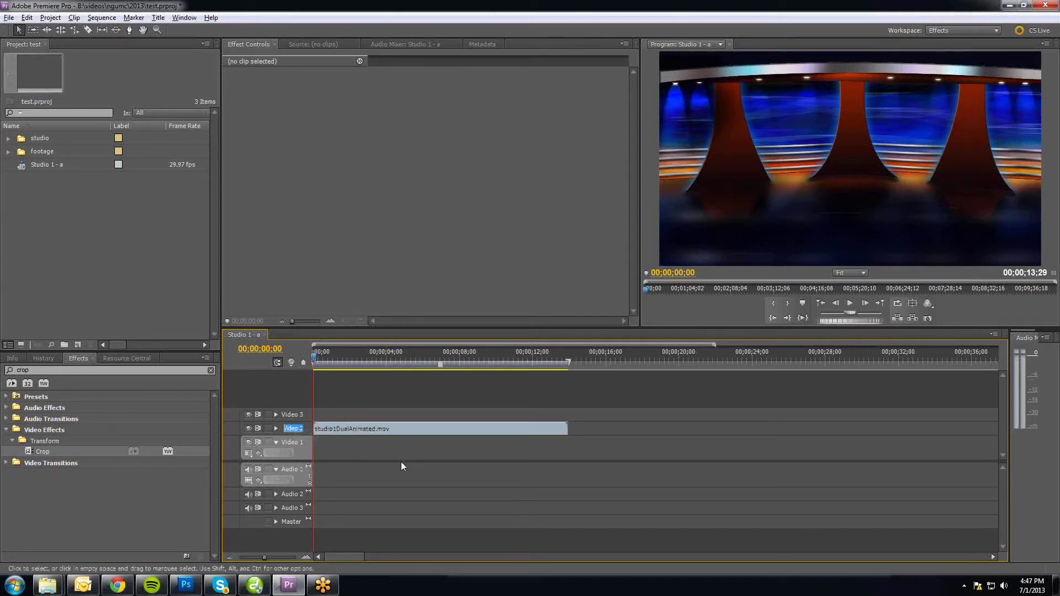
{"action": "type", "text": "Studio"}
{"action": "key", "text": "Return"}
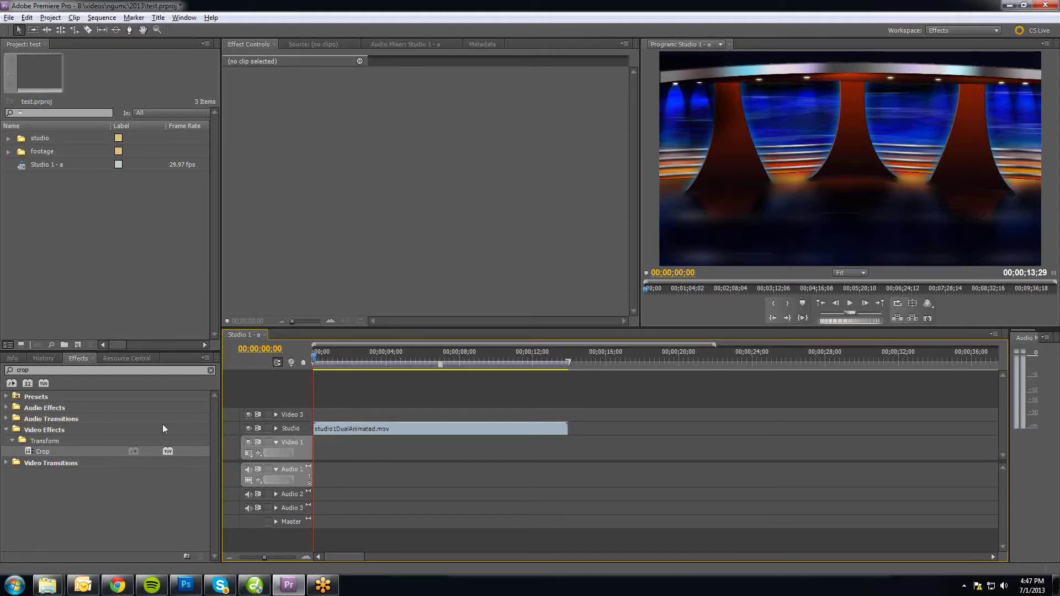
Step: Place broadcaster3.mov from the footage bin at the start of the Video 3 track and rename that track "talent"
{"action": "left_click", "coordinate": [8, 152]}
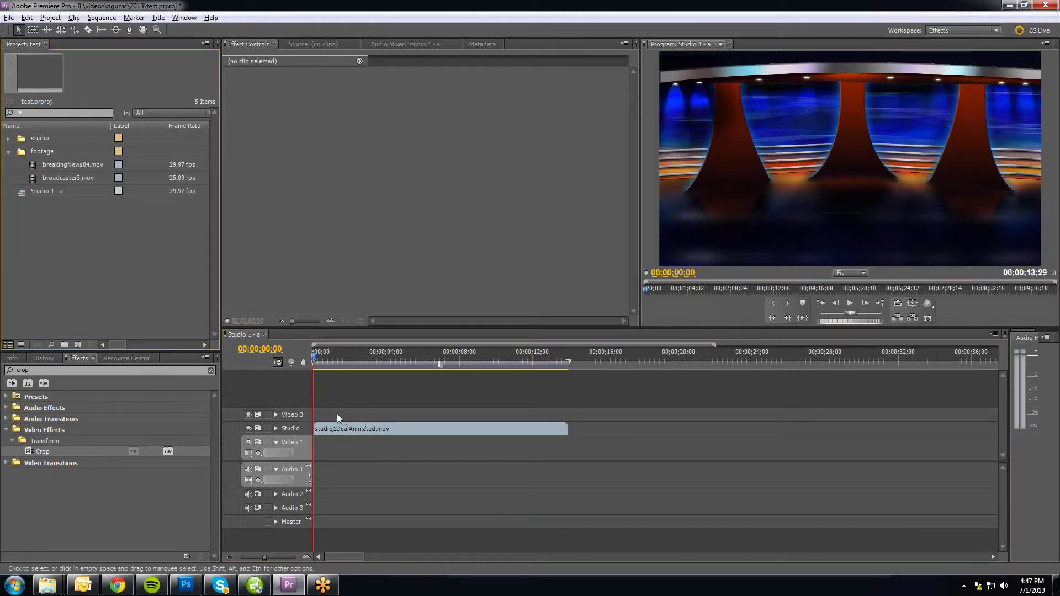
{"action": "key", "text": "Up"}
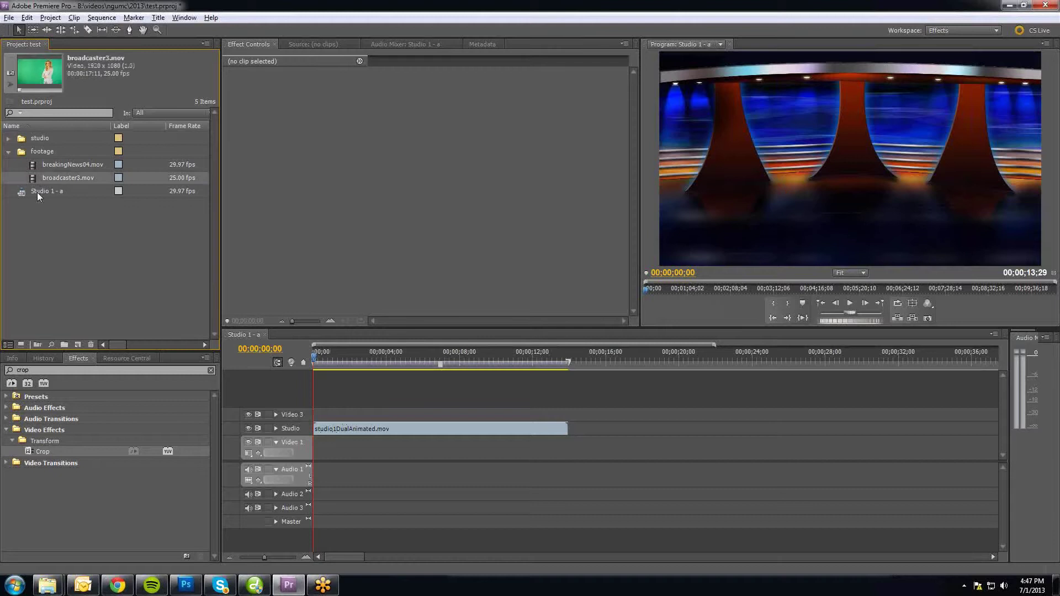
{"action": "left_click_drag", "start_coordinate": [35, 178], "coordinate": [337, 415]}
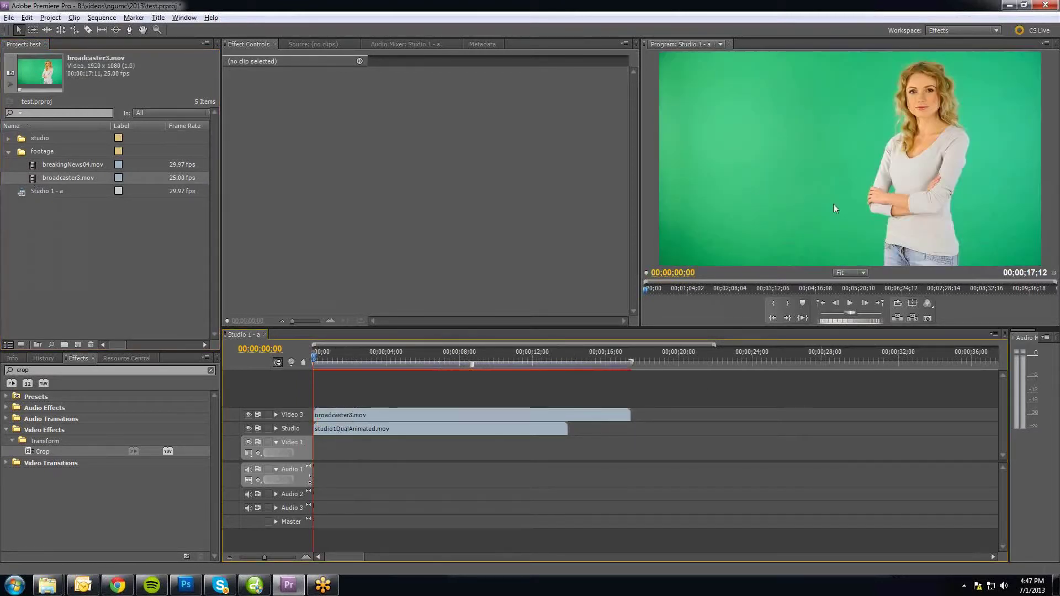
{"action": "right_click", "coordinate": [293, 413]}
{"action": "left_click", "coordinate": [302, 418]}
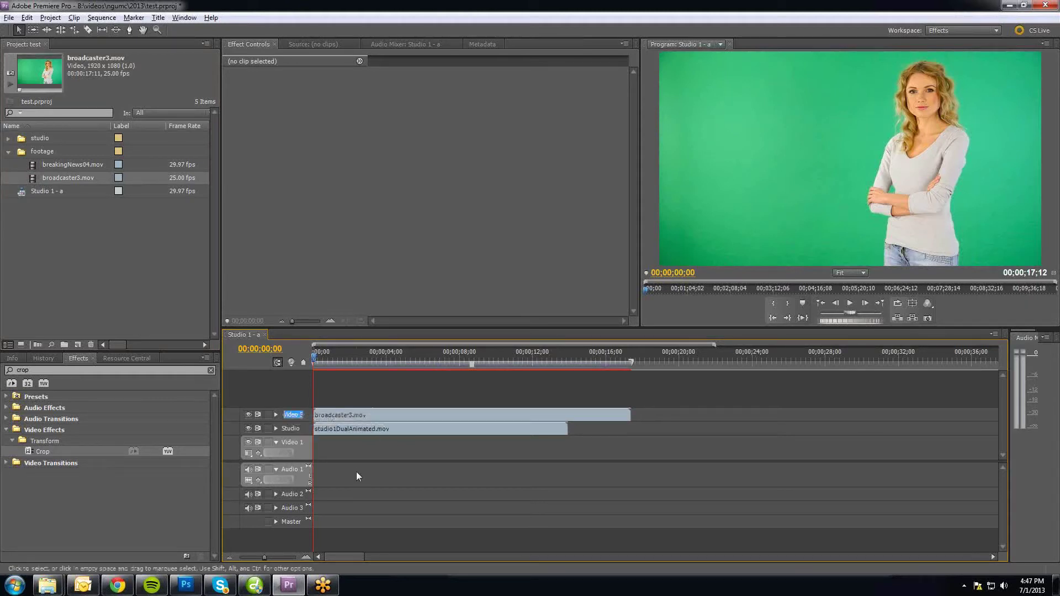
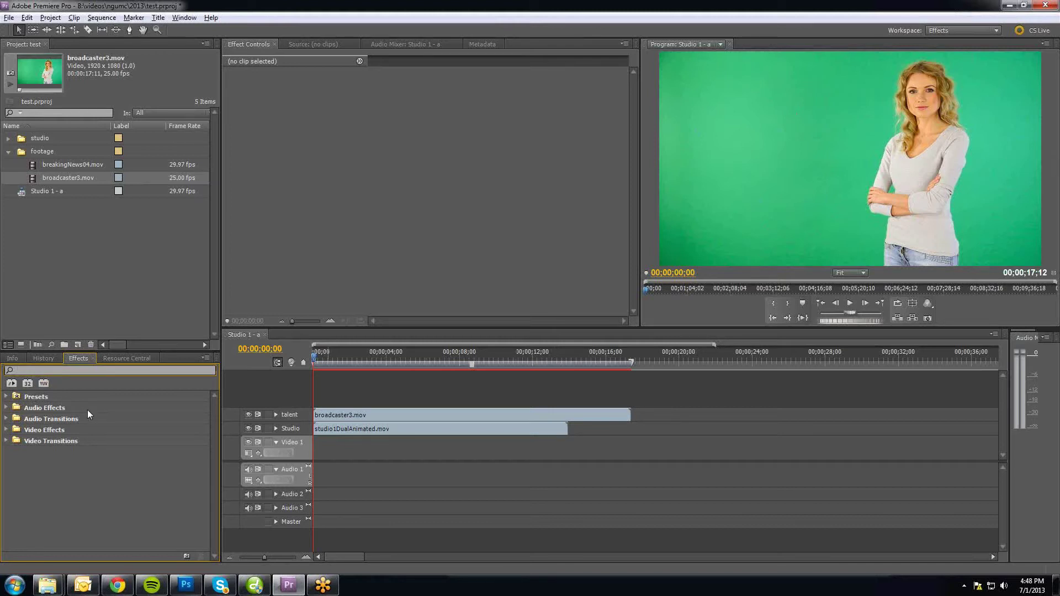
Step: Search the effects for "chrom", clear the search and look through the window list and the video transition and video effect categories
{"action": "type", "text": "chrom"}
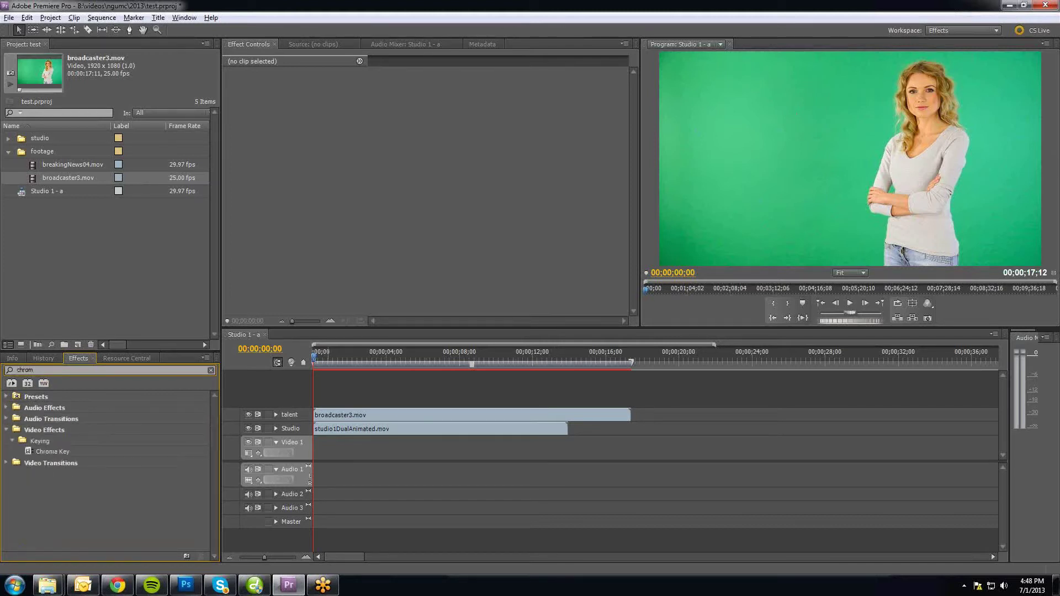
{"action": "key", "text": "BackSpace"}
{"action": "key", "text": "BackSpace"}
{"action": "key", "text": "BackSpace"}
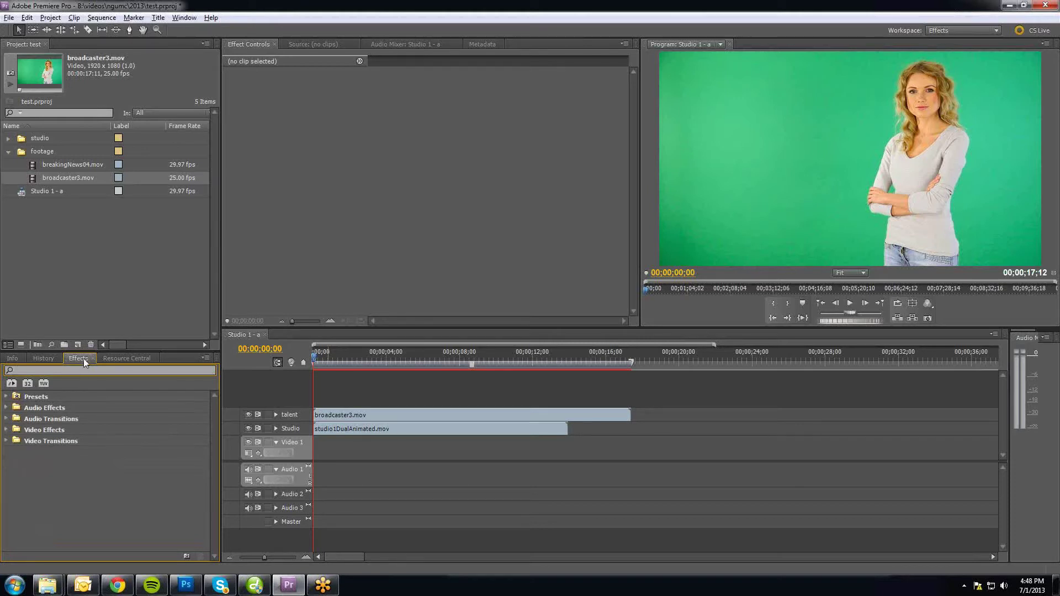
{"action": "left_click", "coordinate": [193, 18]}
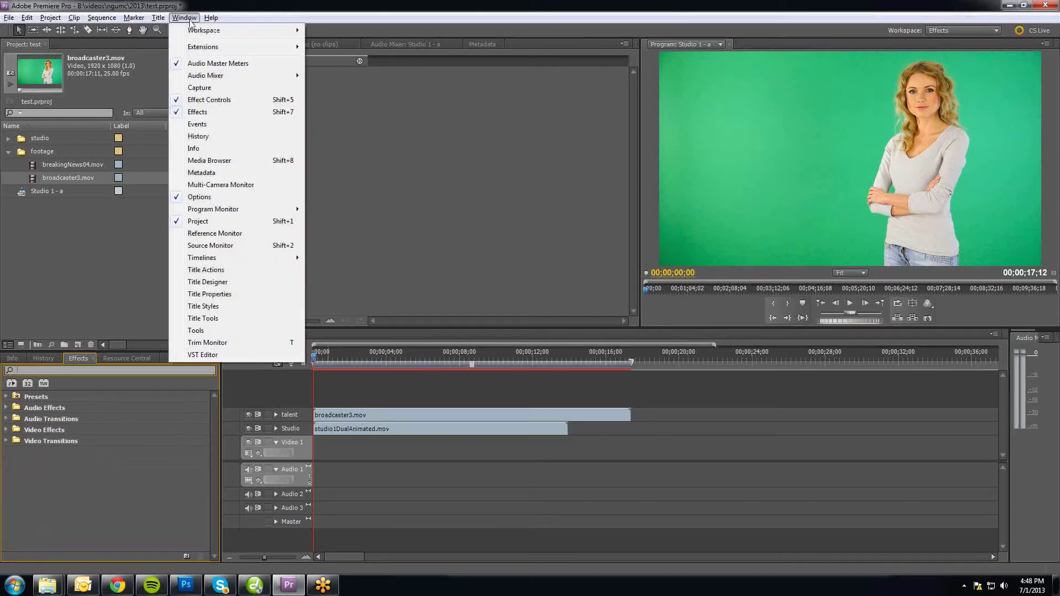
{"action": "left_click", "coordinate": [87, 359]}
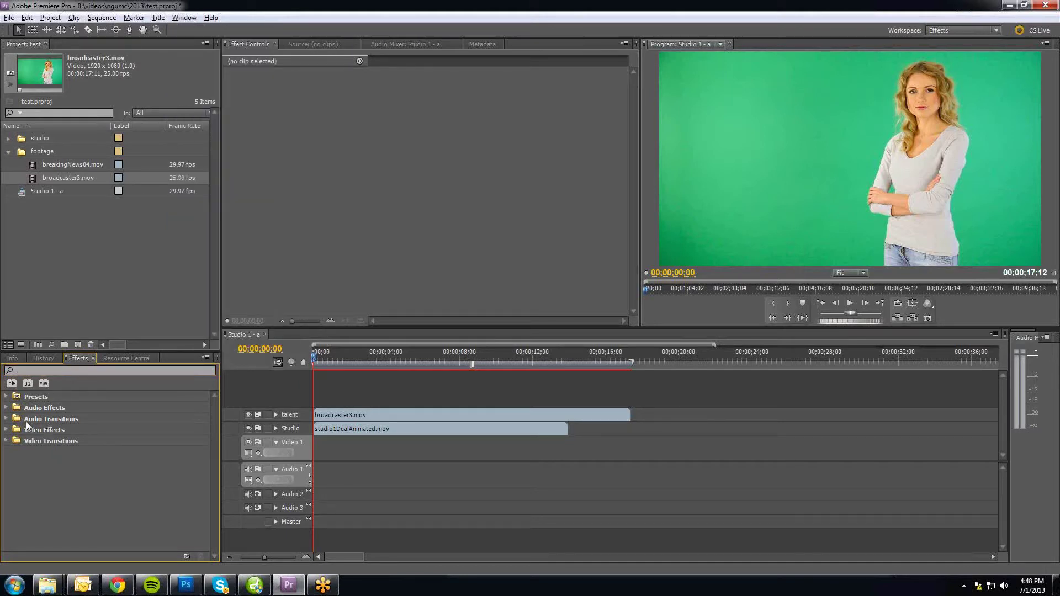
{"action": "left_click", "coordinate": [5, 441]}
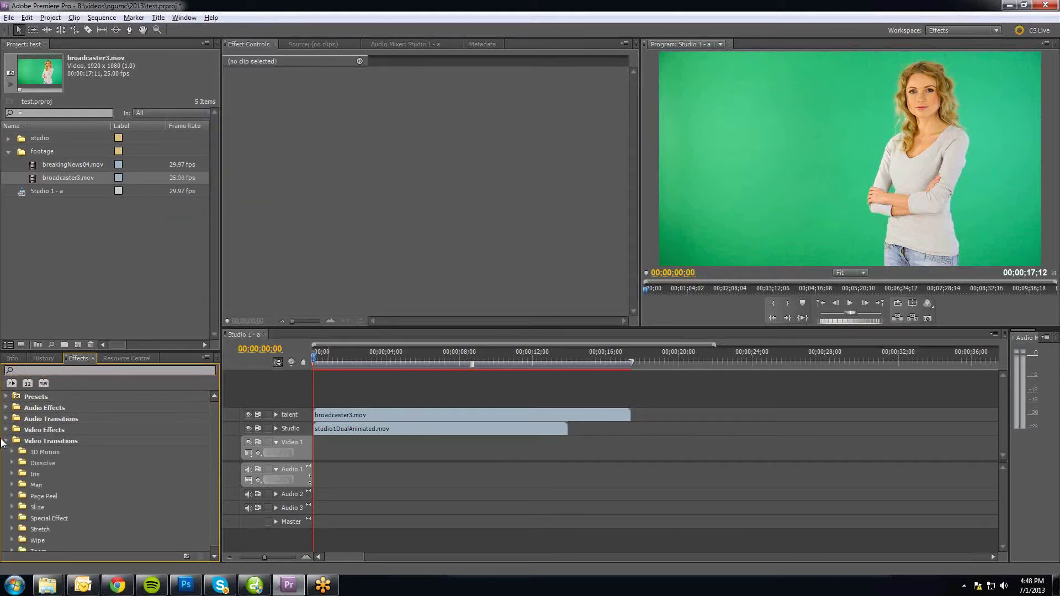
{"action": "left_click", "coordinate": [5, 441]}
{"action": "left_click", "coordinate": [7, 431]}
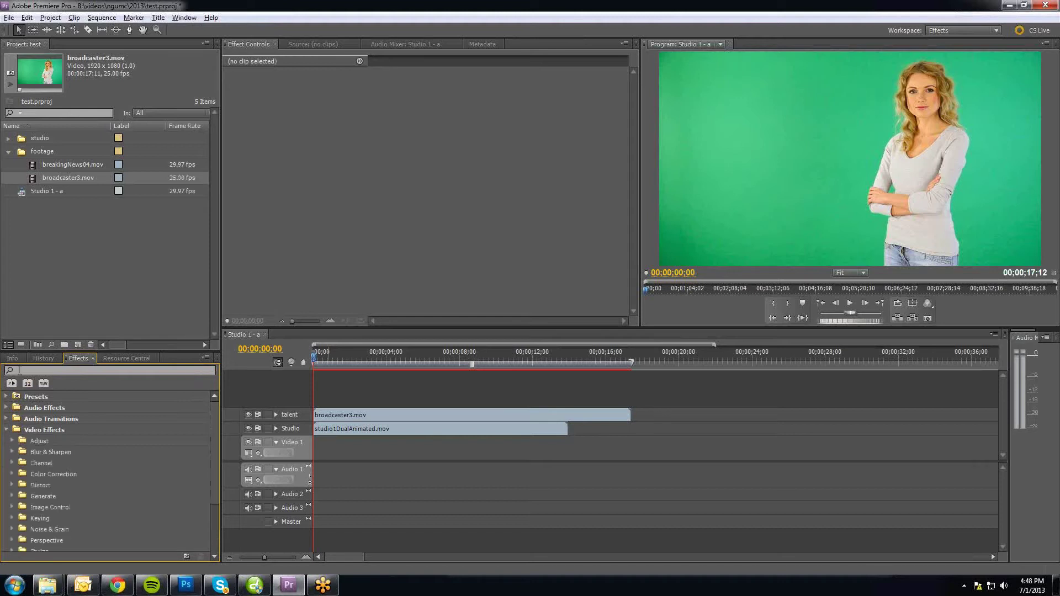
{"action": "left_click", "coordinate": [6, 430]}
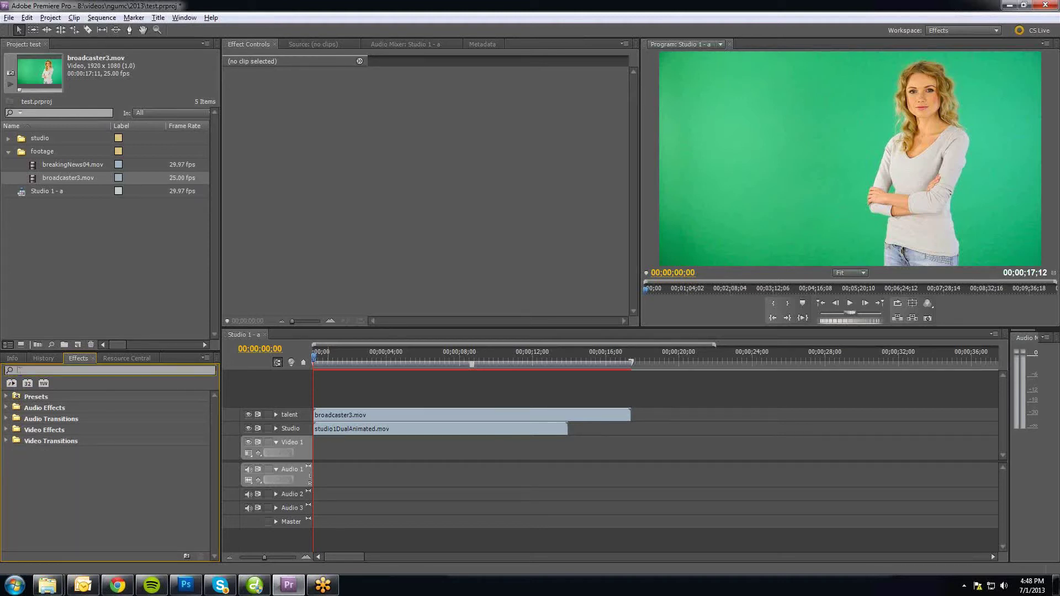
Step: Try keying broadcaster3.mov with the Chroma Key effect, sampling the green background and setting Similarity to 39%, and delete the effect from the clip
{"action": "type", "text": "key"}
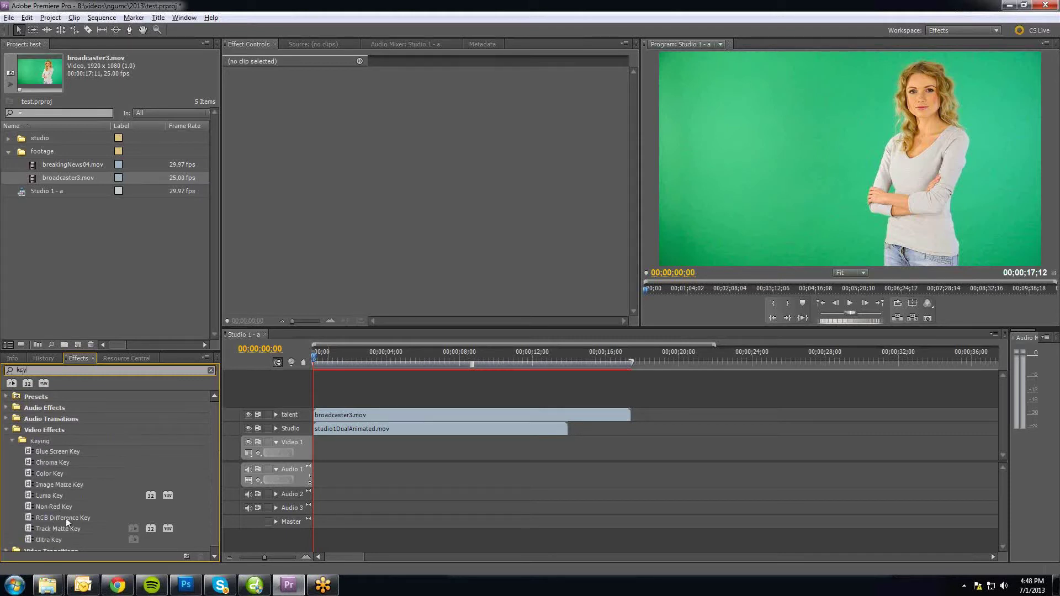
{"action": "left_click", "coordinate": [37, 463]}
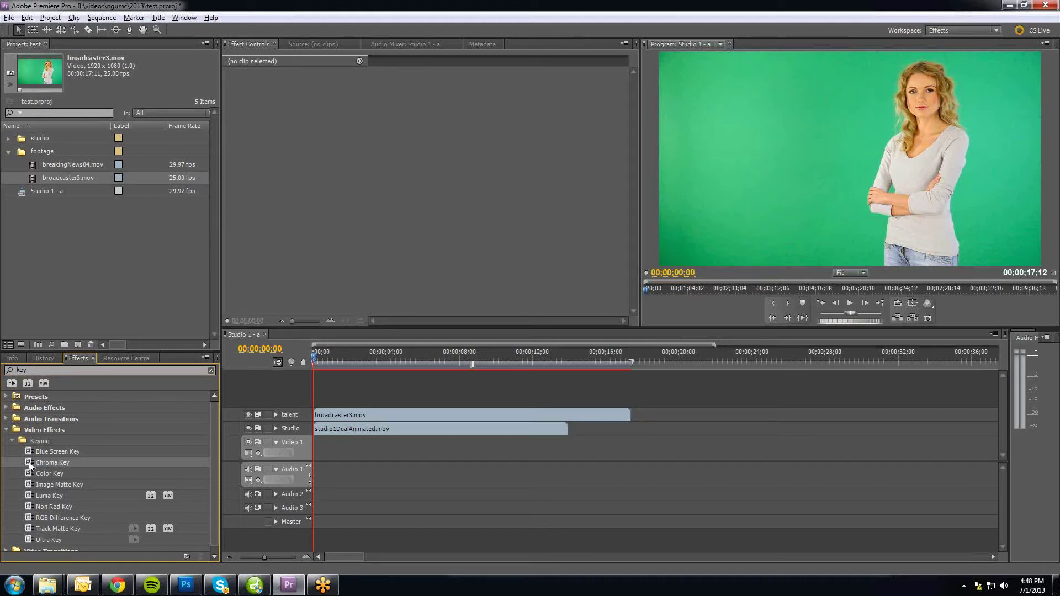
{"action": "left_click_drag", "start_coordinate": [28, 462], "coordinate": [361, 413]}
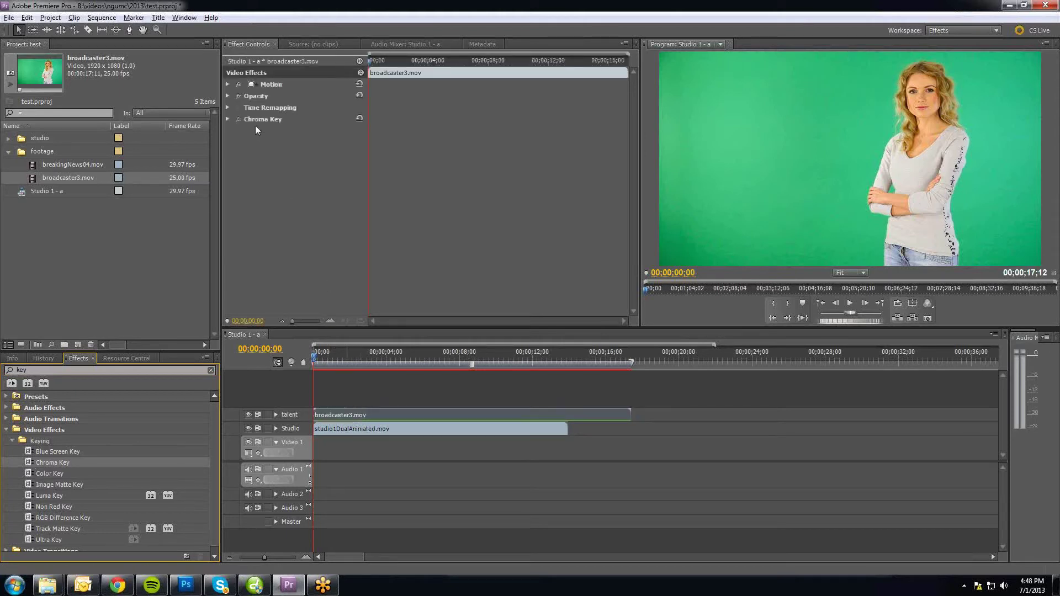
{"action": "left_click", "coordinate": [228, 119]}
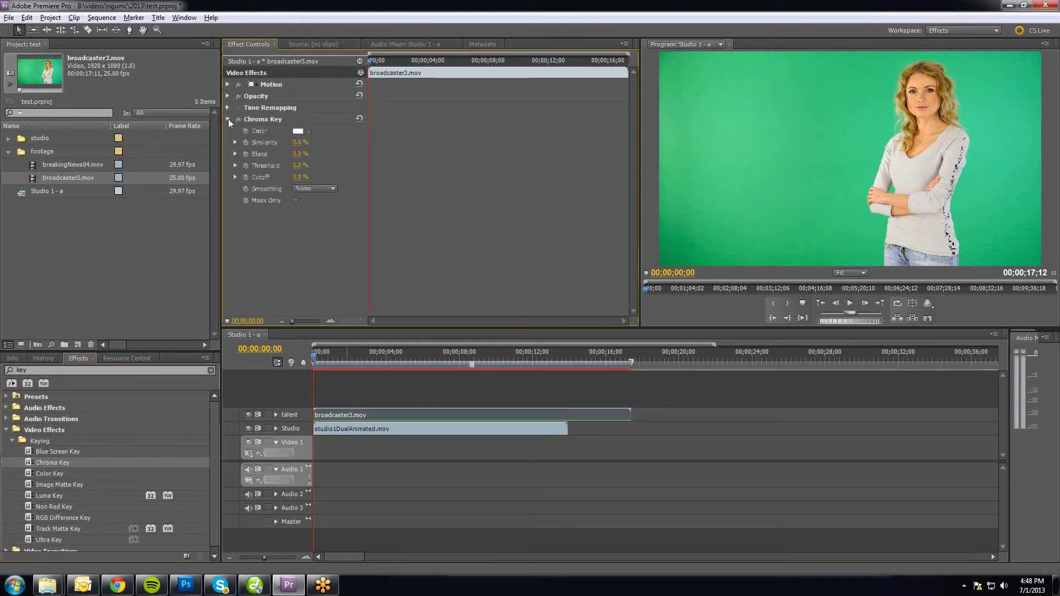
{"action": "left_click", "coordinate": [310, 131]}
{"action": "left_click", "coordinate": [804, 201]}
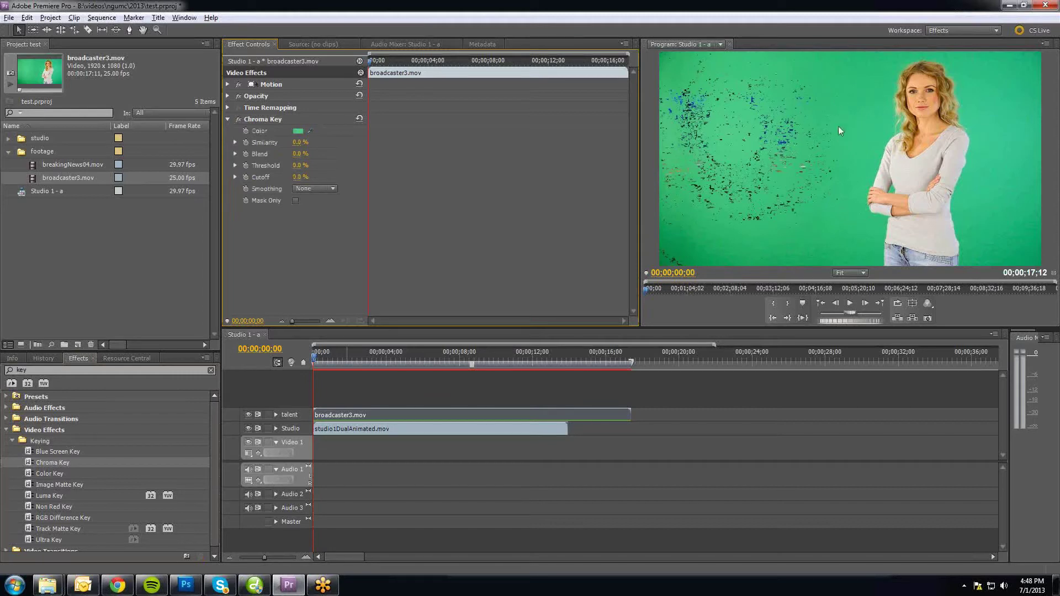
{"action": "left_click_drag", "start_coordinate": [297, 142], "coordinate": [315, 142]}
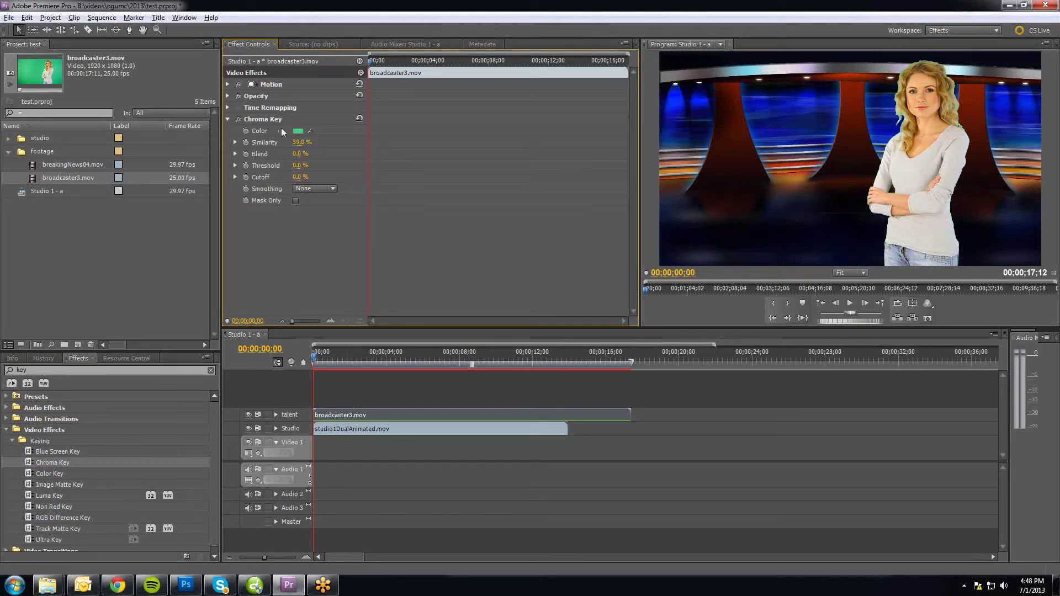
{"action": "left_click", "coordinate": [263, 120]}
{"action": "key", "text": "Delete"}
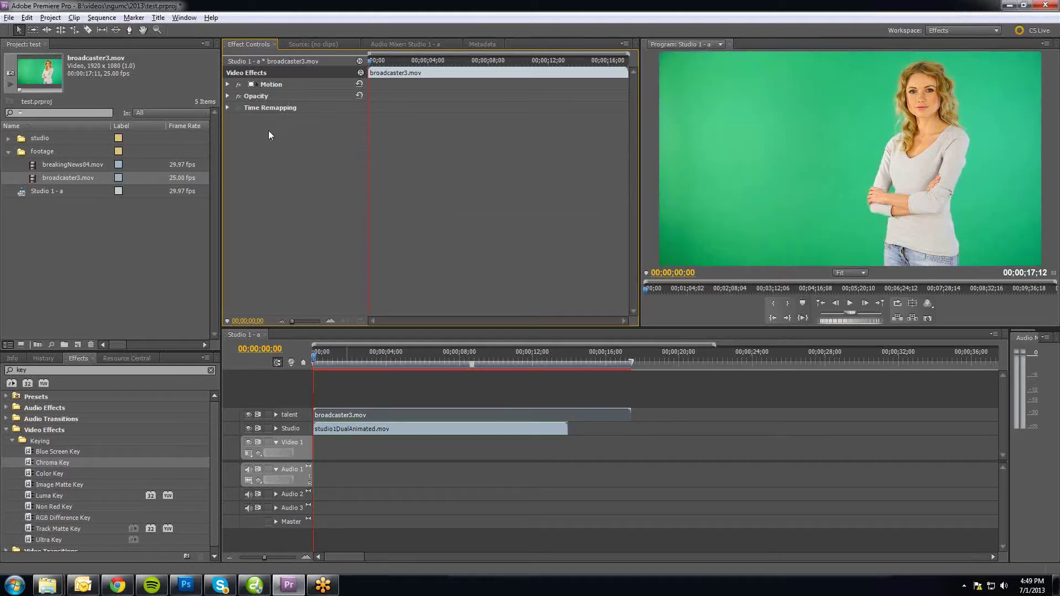
Step: Apply the Ultra Key effect to broadcaster3.mov and sample the green background beside the woman as its key color
{"action": "left_click", "coordinate": [37, 539]}
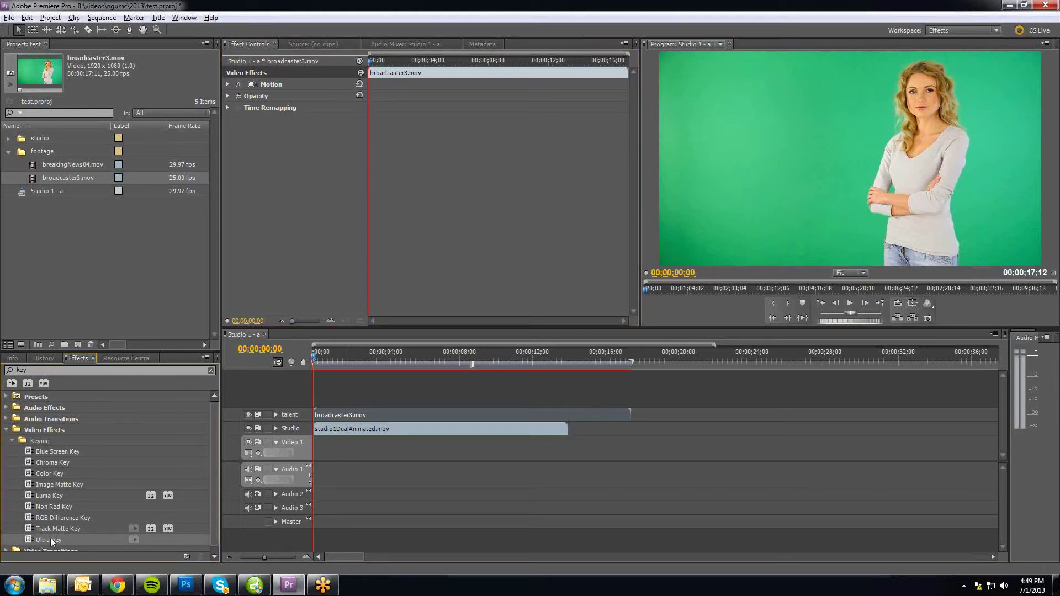
{"action": "left_click_drag", "start_coordinate": [38, 542], "coordinate": [378, 417]}
{"action": "left_click", "coordinate": [184, 19]}
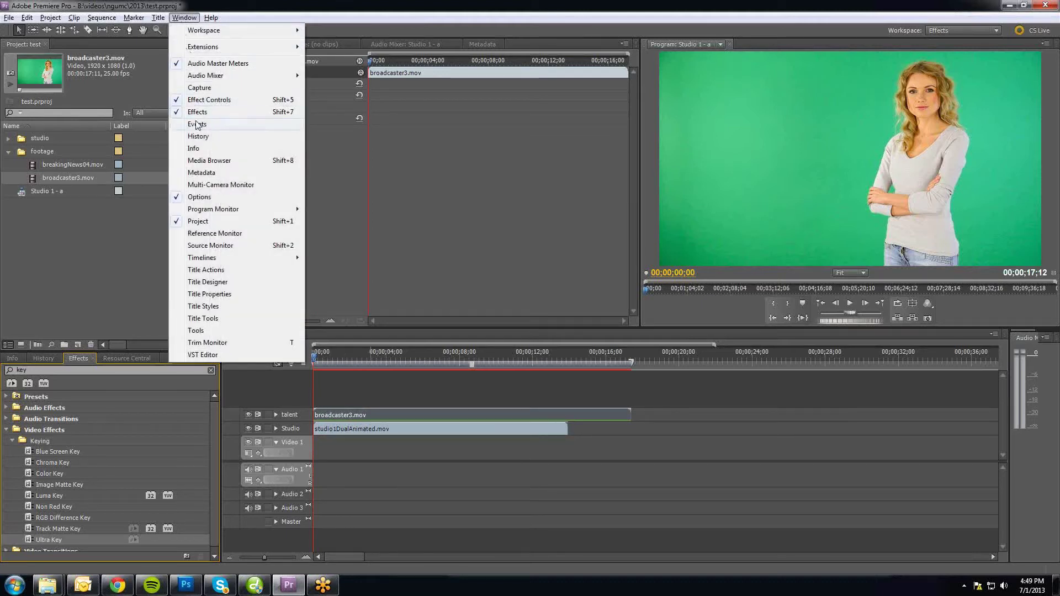
{"action": "left_click", "coordinate": [257, 99]}
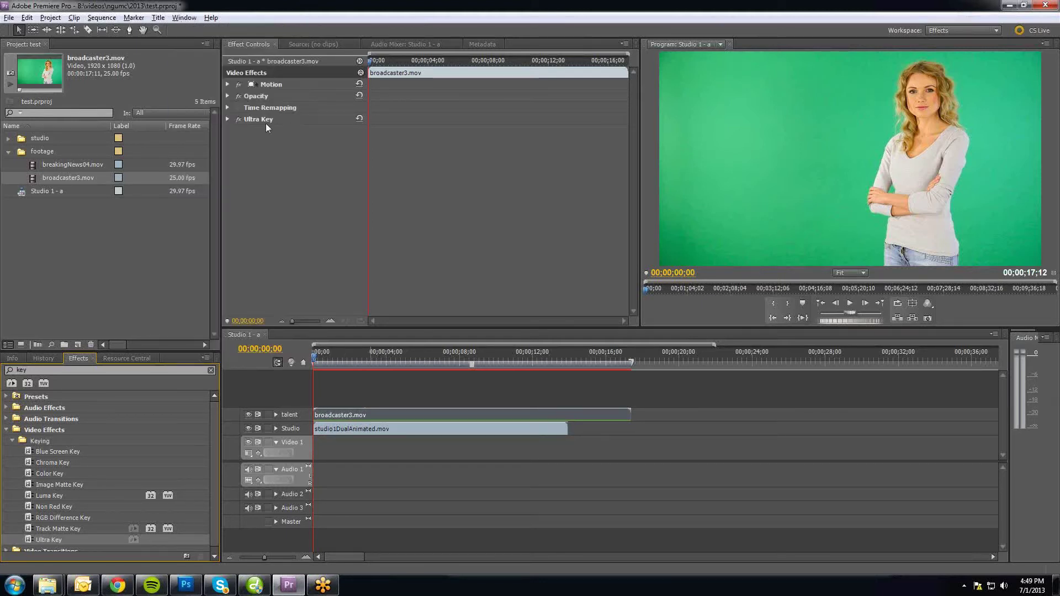
{"action": "left_click", "coordinate": [227, 120]}
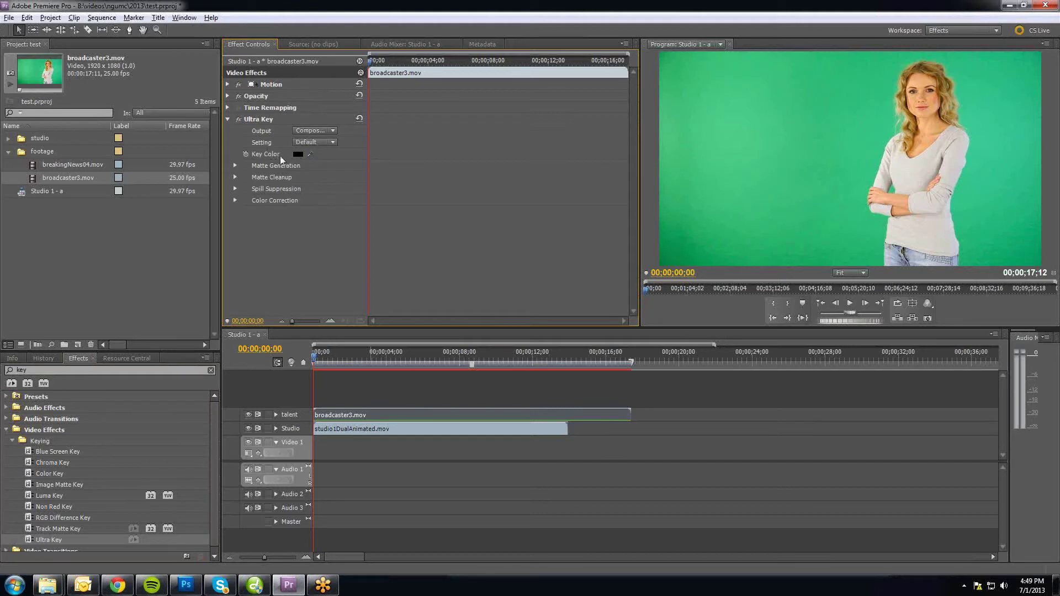
{"action": "left_click", "coordinate": [310, 154]}
{"action": "left_click", "coordinate": [881, 109]}
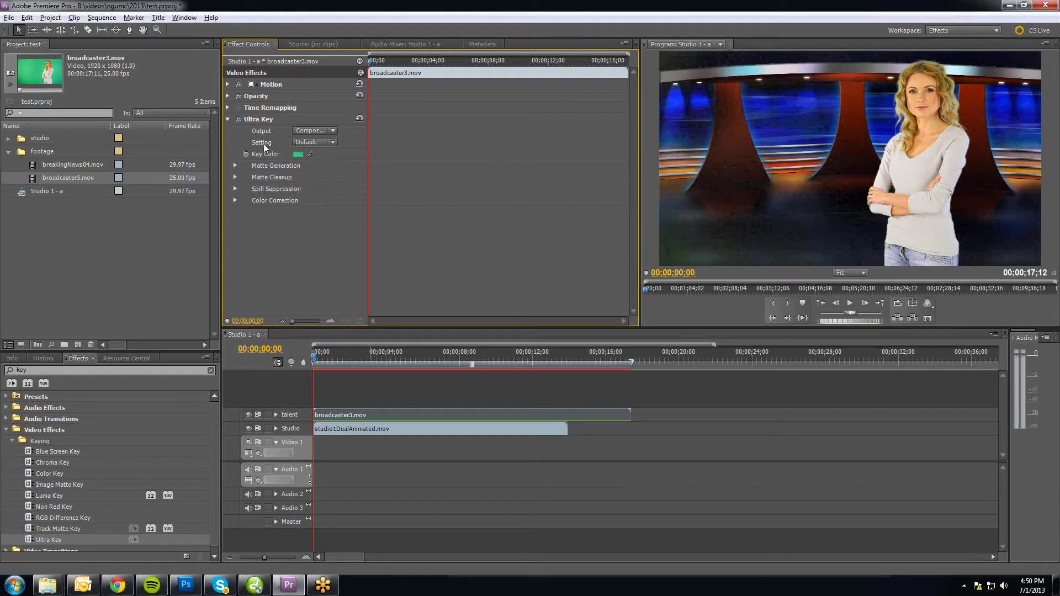
Step: Set the Ultra Key setting to Aggressive and resample the key color from the green background near the middle of the frame
{"action": "left_click", "coordinate": [329, 141]}
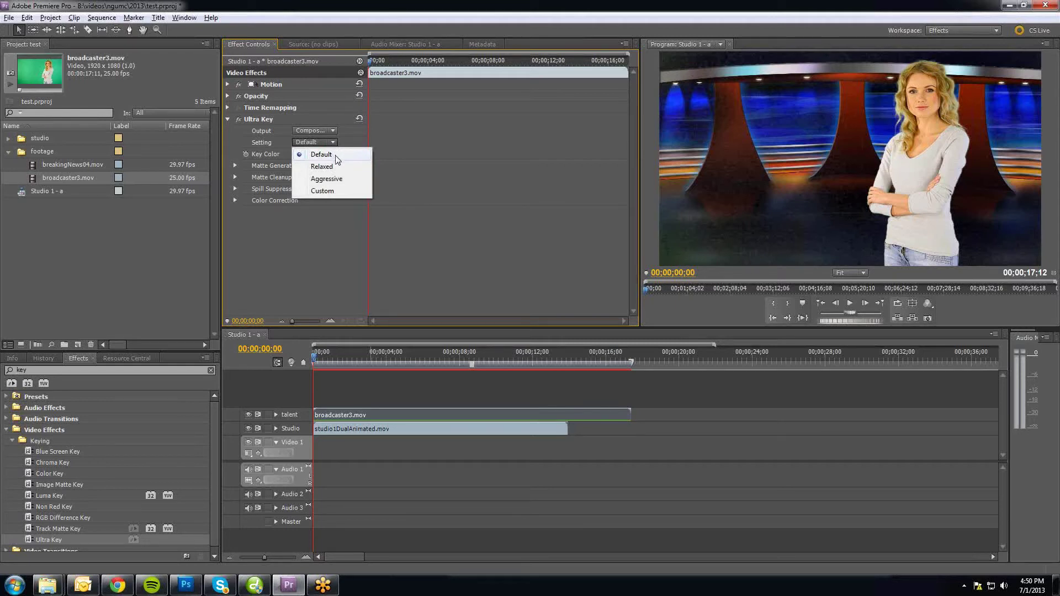
{"action": "left_click", "coordinate": [322, 181]}
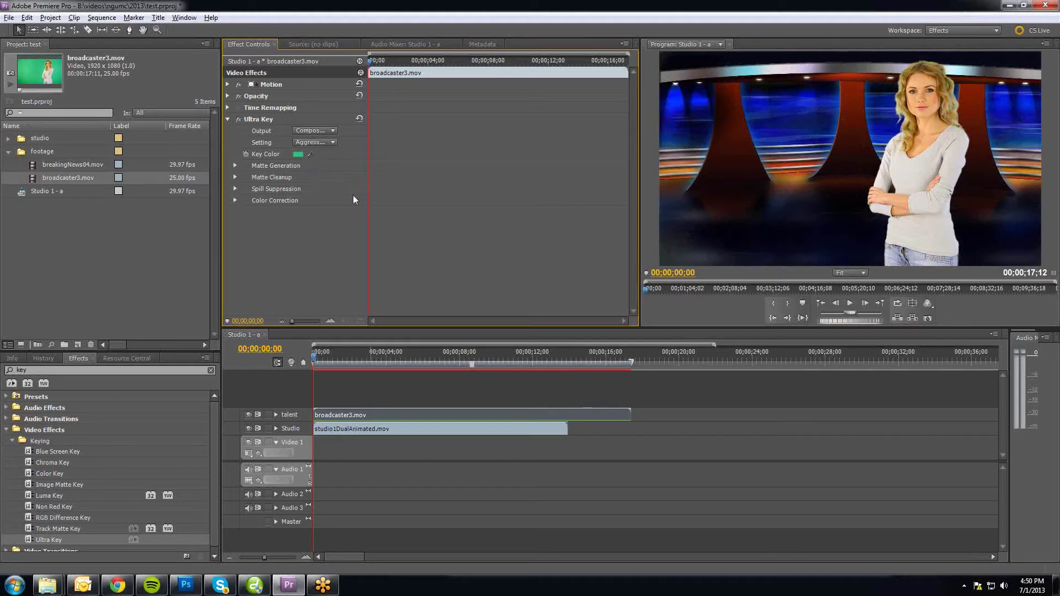
{"action": "left_click", "coordinate": [316, 154]}
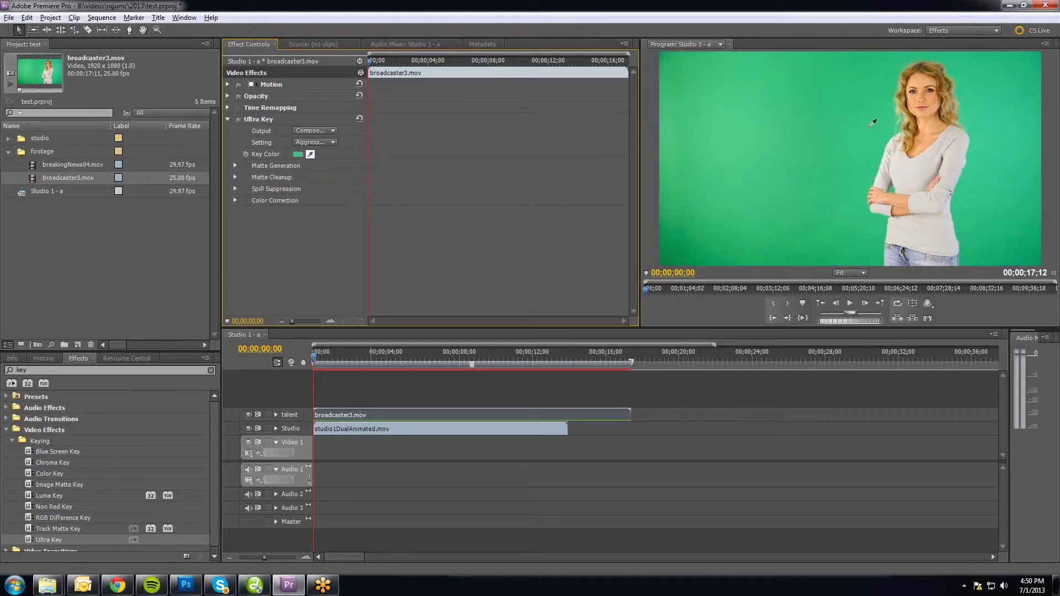
{"action": "left_click", "coordinate": [859, 175]}
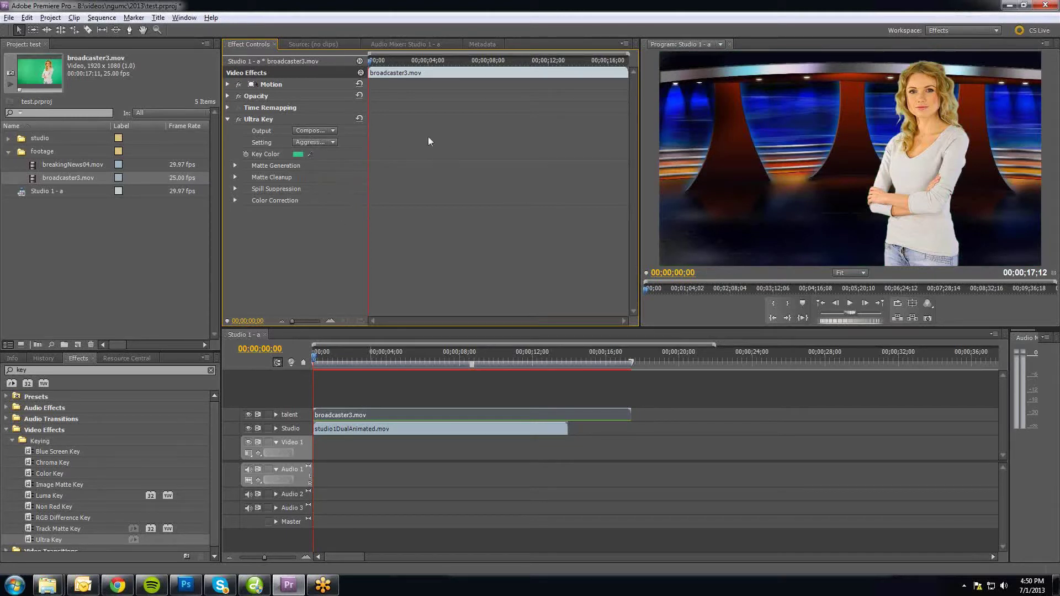
{"action": "left_click", "coordinate": [309, 154]}
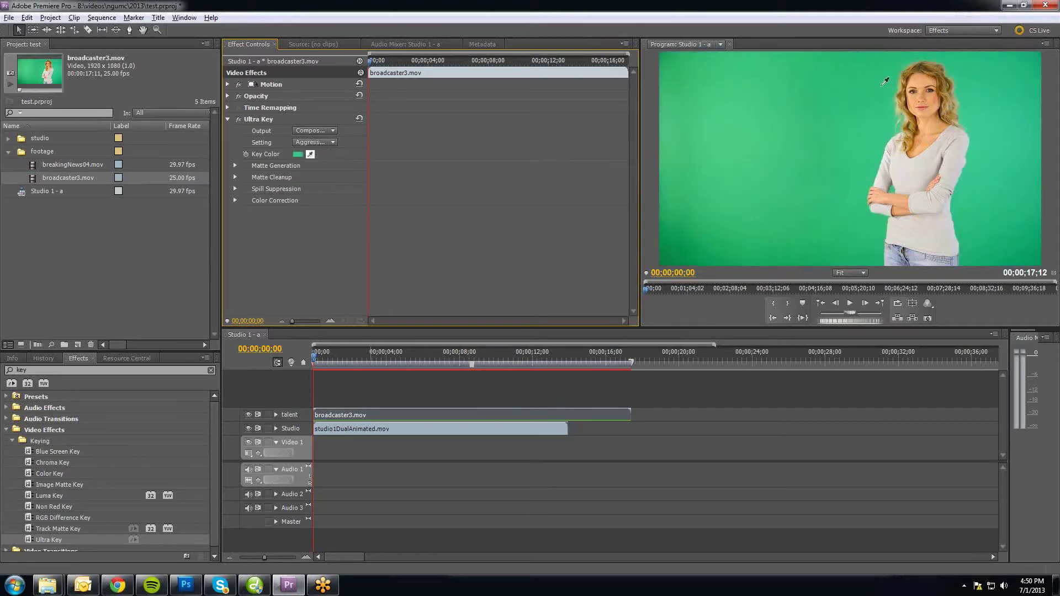
{"action": "left_click", "coordinate": [803, 175]}
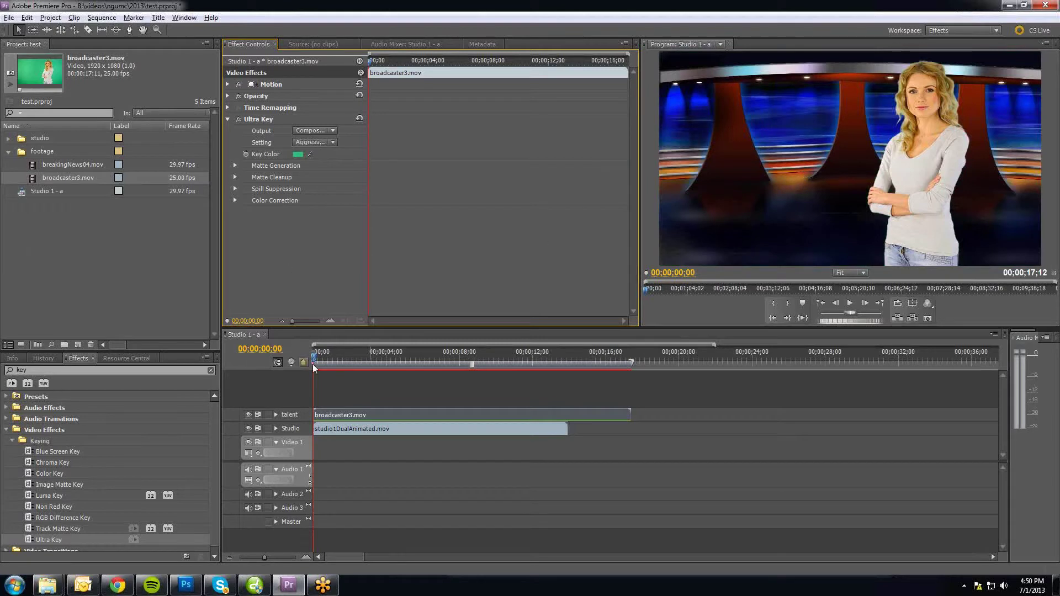
Step: Move the playhead to 00;00;03;22, find the Crop effect, apply it to broadcaster3.mov and expand its properties
{"action": "left_click_drag", "start_coordinate": [312, 363], "coordinate": [382, 366]}
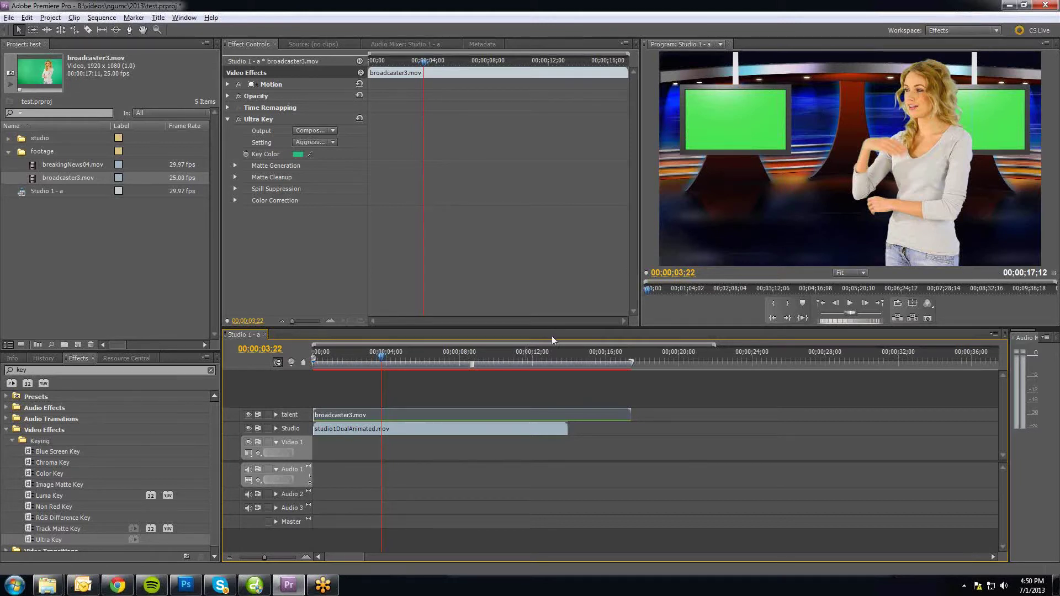
{"action": "left_click", "coordinate": [32, 370]}
{"action": "double_click", "coordinate": [22, 370]}
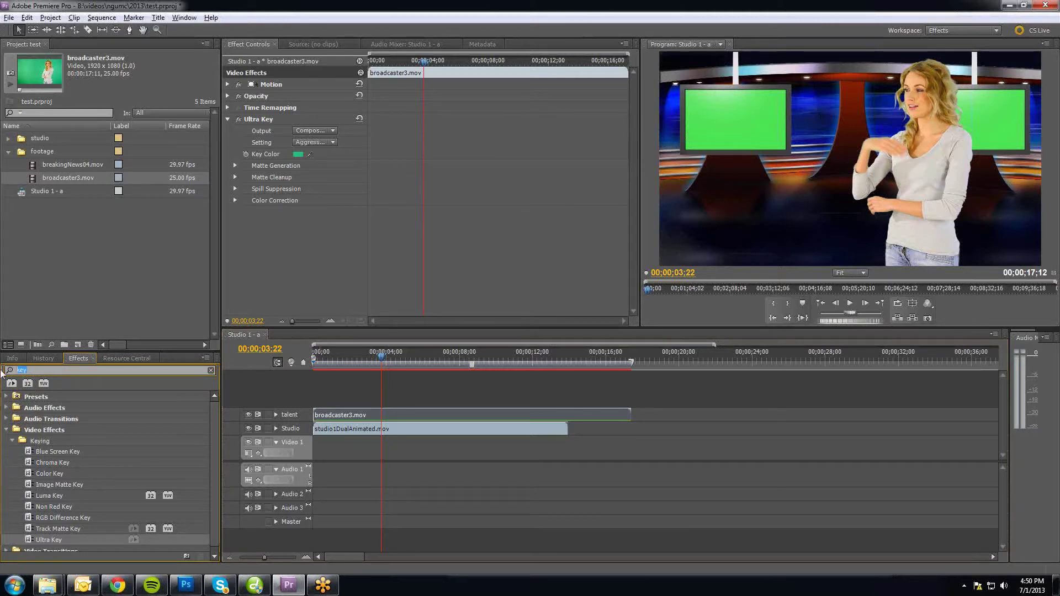
{"action": "type", "text": "crop"}
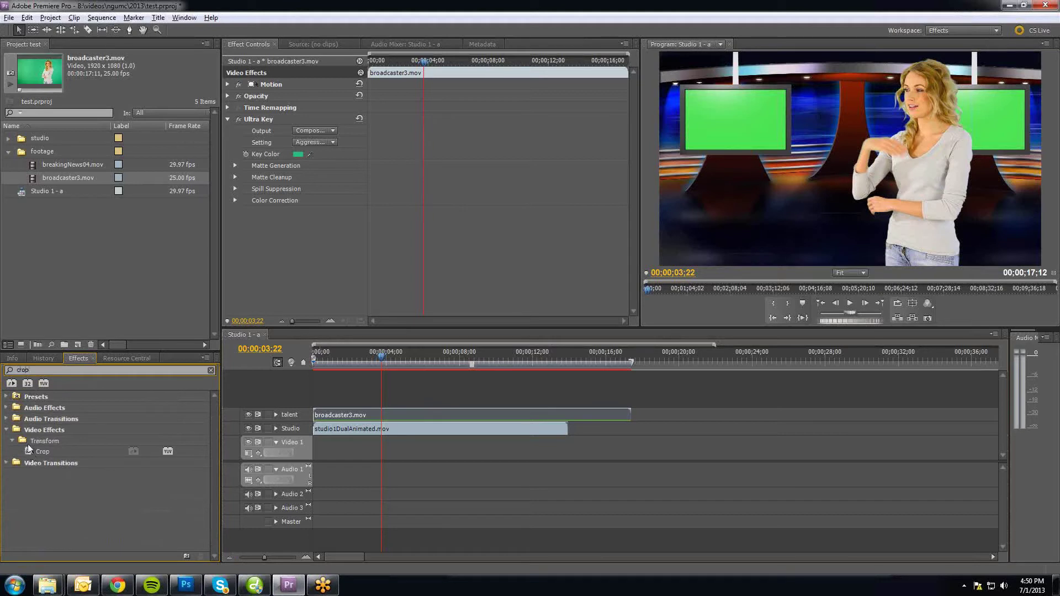
{"action": "left_click_drag", "start_coordinate": [29, 449], "coordinate": [393, 415]}
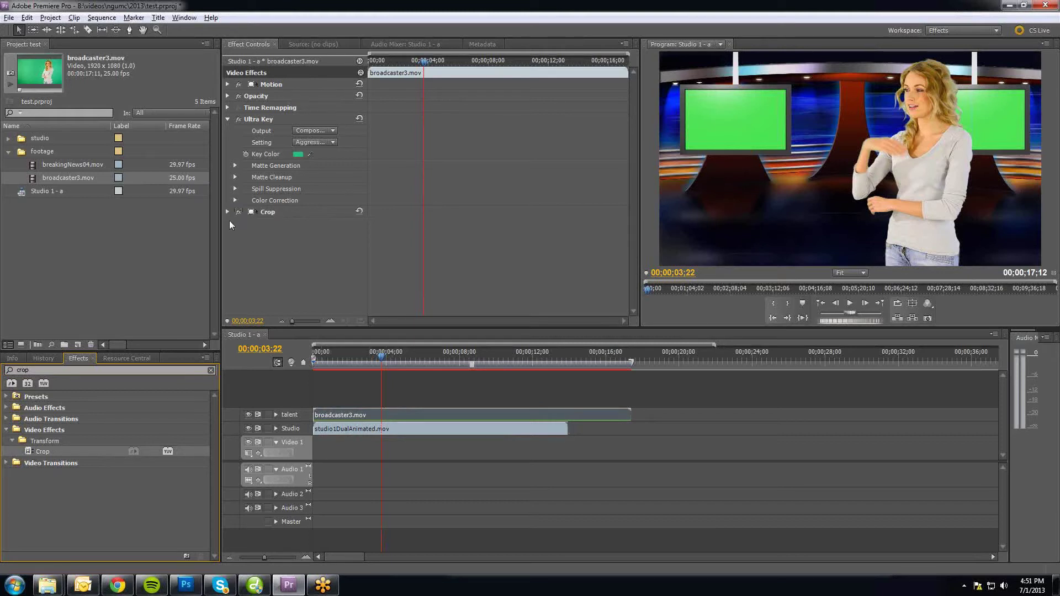
{"action": "left_click", "coordinate": [227, 211]}
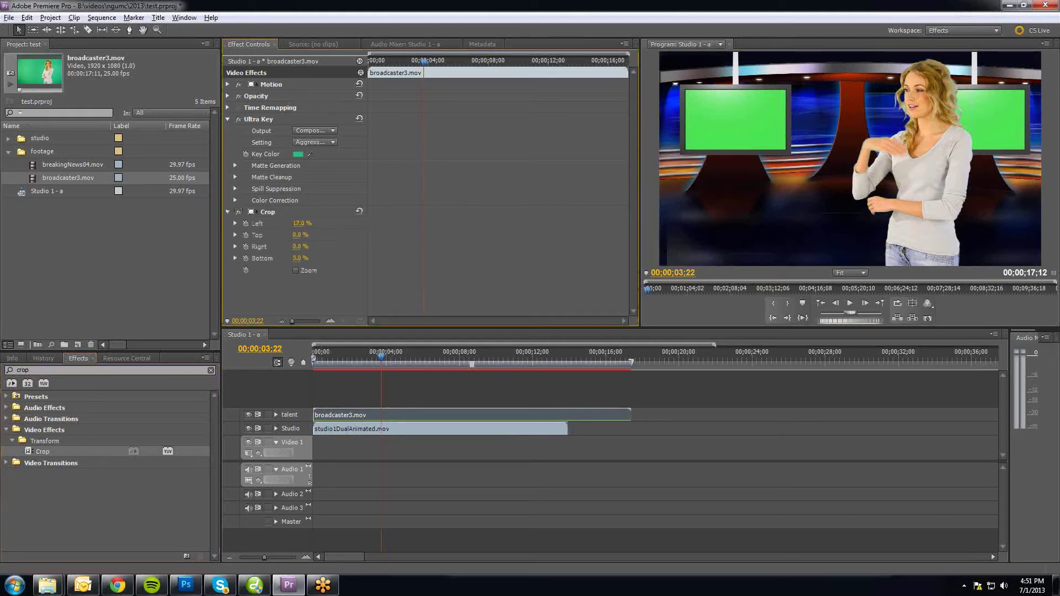
Step: Crop broadcaster3.mov by 17% on the left and 11% on the right, and set its horizontal position to 462
{"action": "left_click_drag", "start_coordinate": [301, 223], "coordinate": [305, 246]}
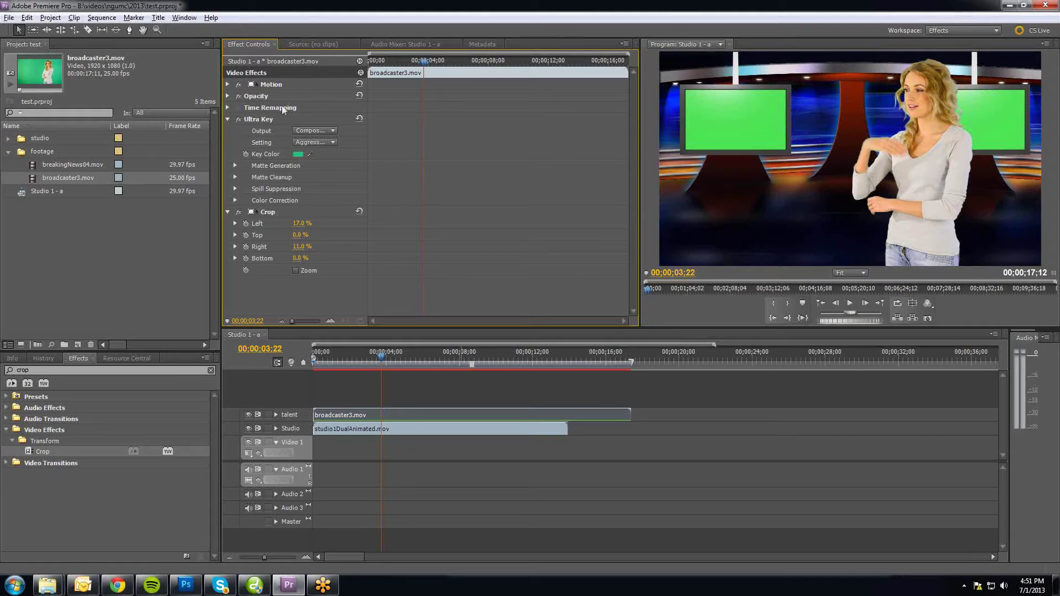
{"action": "left_click", "coordinate": [226, 84]}
{"action": "mouse_move", "coordinate": [300, 96]}
{"action": "left_mouse_down"}
{"action": "mouse_move", "coordinate": [146, 96]}
{"action": "mouse_move", "coordinate": [328, 96]}
{"action": "mouse_move", "coordinate": [295, 96]}
{"action": "left_mouse_up"}
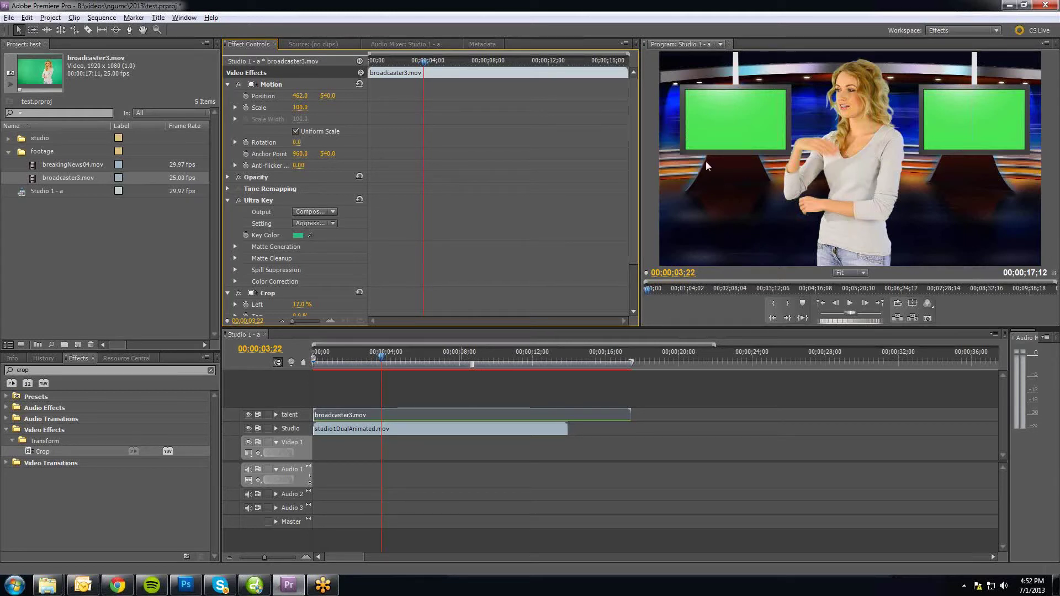
{"action": "left_click", "coordinate": [235, 108]}
{"action": "left_click", "coordinate": [235, 108]}
Step: Apply the Horizontal Flip effect to broadcaster3.mov and set the clip's horizontal position to 973
{"action": "left_click", "coordinate": [65, 369]}
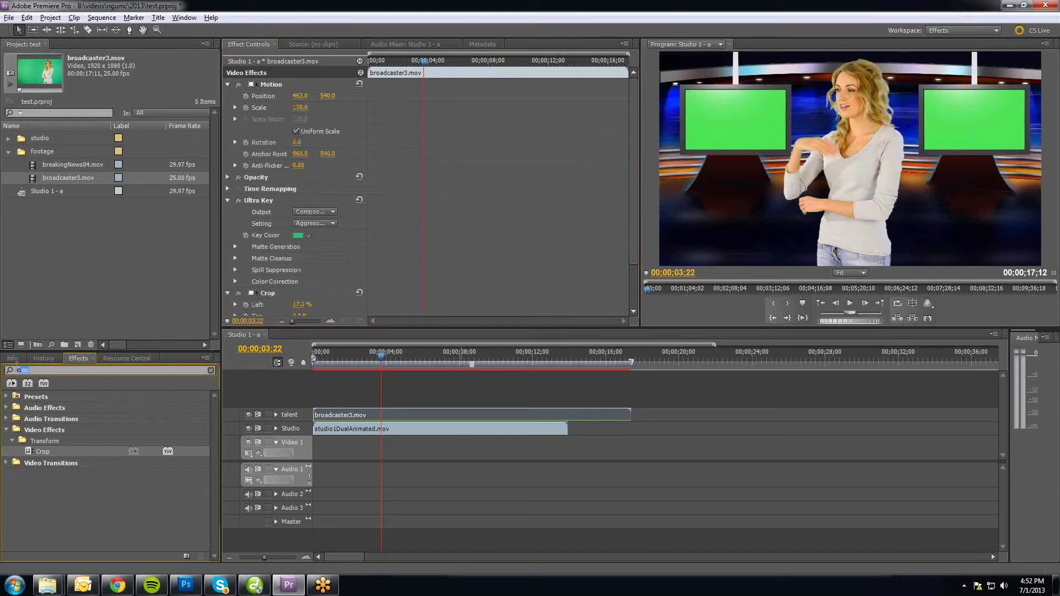
{"action": "type", "text": "flip"}
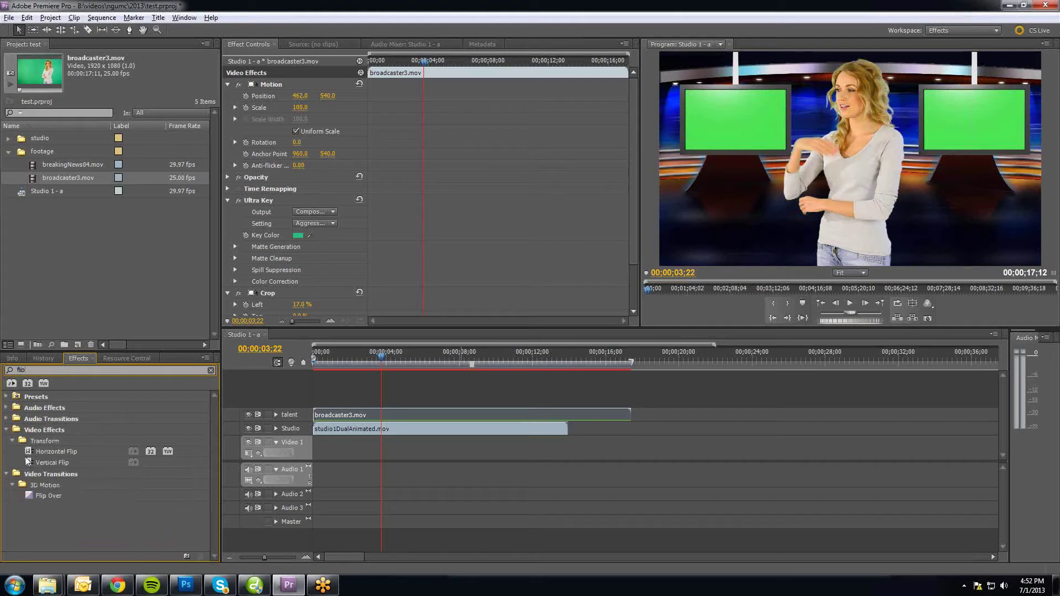
{"action": "left_click_drag", "start_coordinate": [30, 453], "coordinate": [365, 414]}
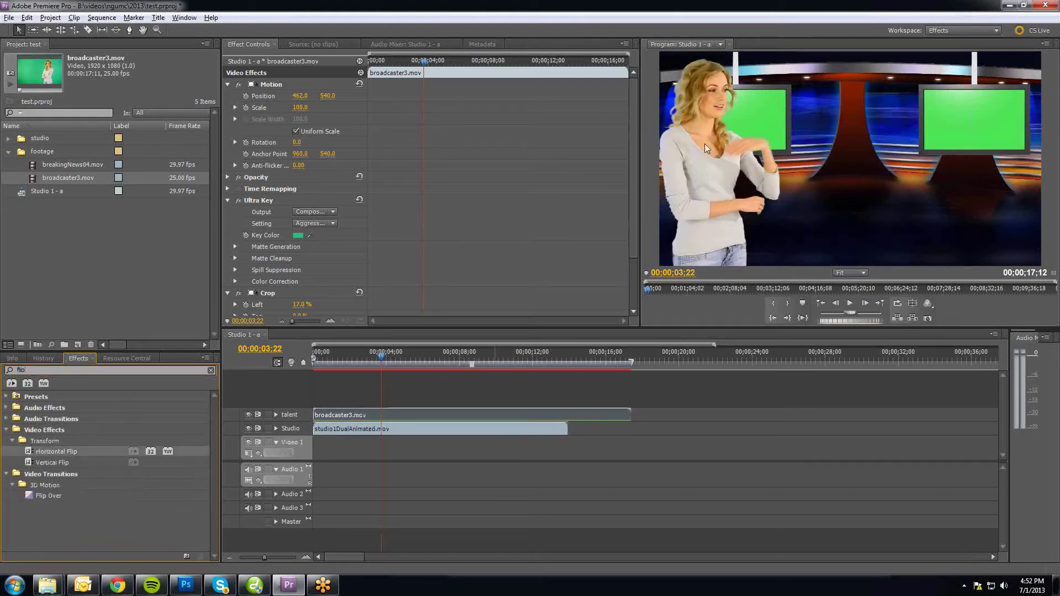
{"action": "left_click_drag", "start_coordinate": [300, 95], "coordinate": [627, 133]}
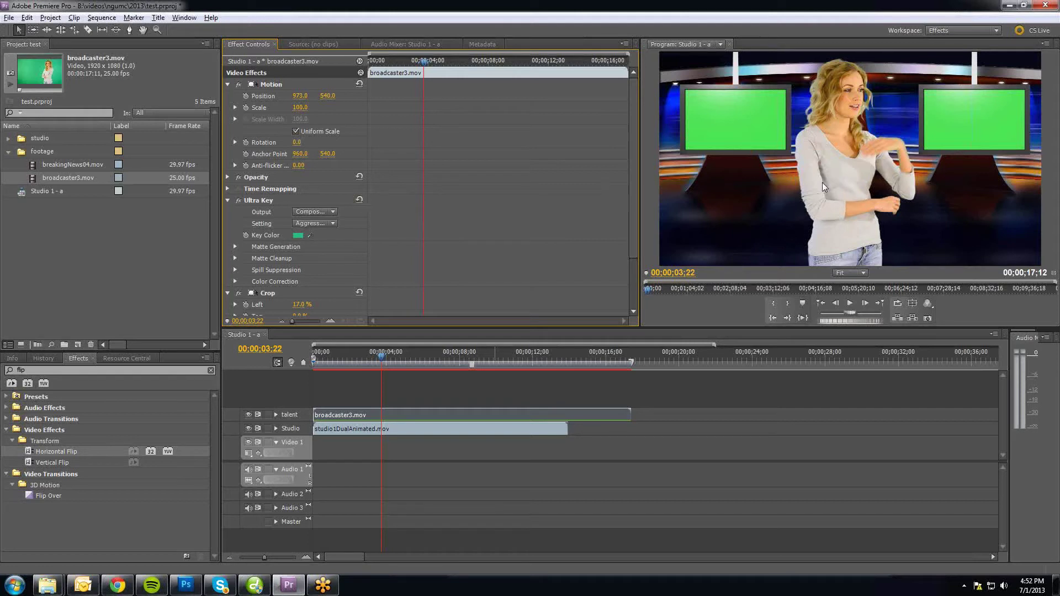
Step: Collapse the Motion, Ultra Key and Crop properties, and preview the flipped presenter between 00;00;03;01 and 00;00;03;13
{"action": "left_click", "coordinate": [228, 84]}
{"action": "left_click", "coordinate": [228, 119]}
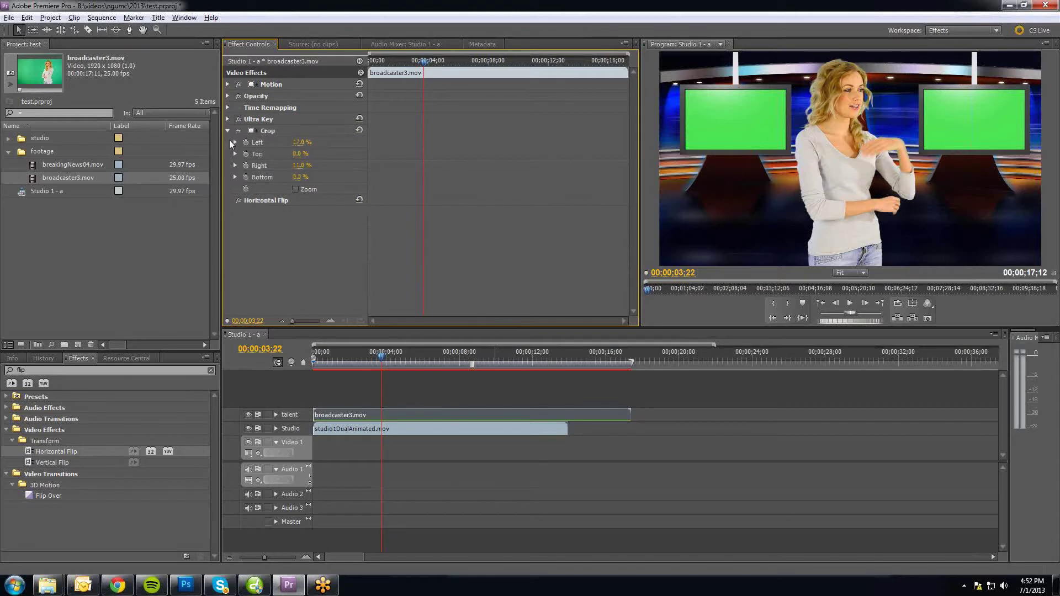
{"action": "left_click", "coordinate": [228, 131]}
{"action": "left_click", "coordinate": [370, 353]}
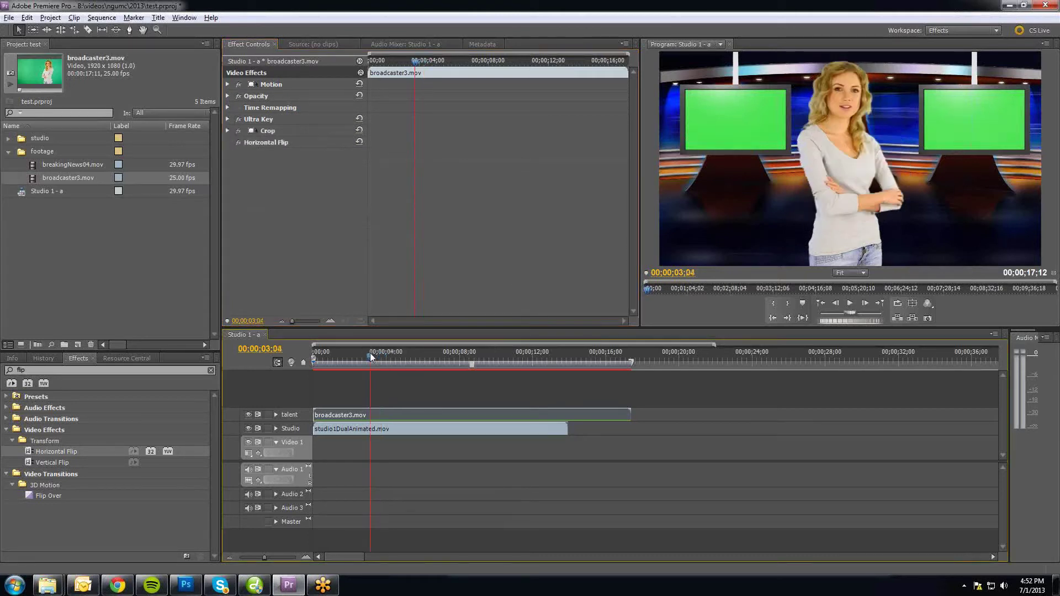
{"action": "mouse_move", "coordinate": [370, 356]}
{"action": "left_mouse_down"}
{"action": "mouse_move", "coordinate": [333, 356]}
{"action": "mouse_move", "coordinate": [368, 355]}
{"action": "left_mouse_up"}
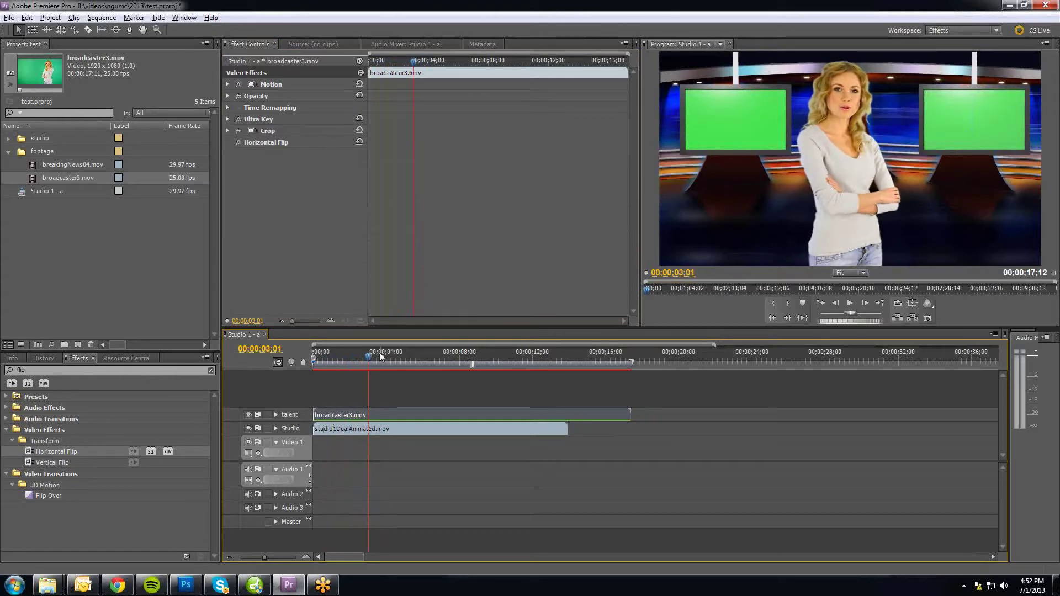
{"action": "mouse_move", "coordinate": [369, 356]}
{"action": "left_mouse_down"}
{"action": "mouse_move", "coordinate": [348, 356]}
{"action": "mouse_move", "coordinate": [376, 356]}
{"action": "left_mouse_up"}
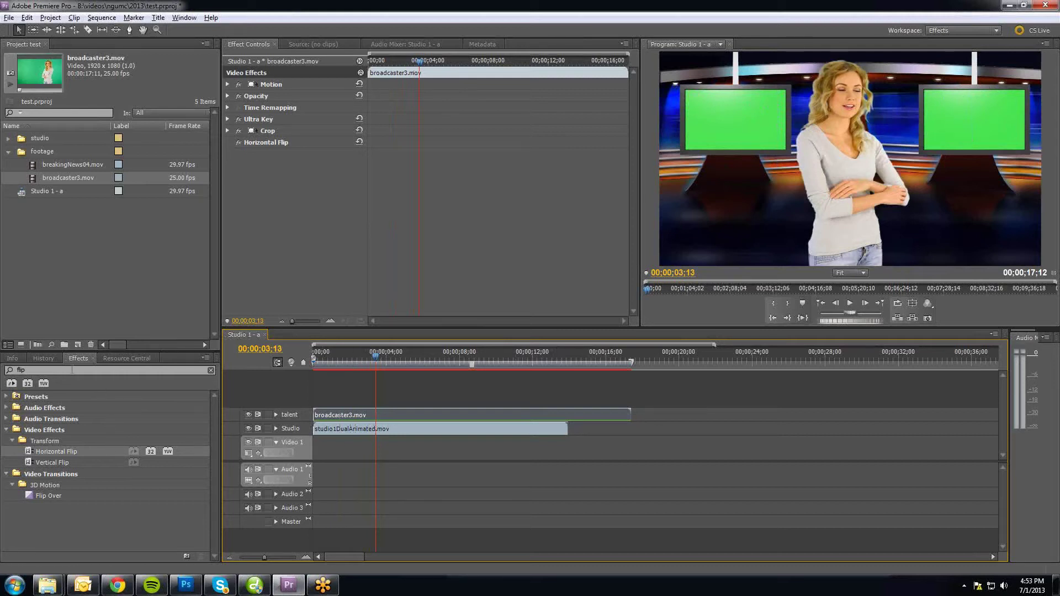
Step: Apply the Ultra Key effect to studio1DualAnimated.mov and sample the green of the studio monitor beside the presenter as its key color
{"action": "left_click", "coordinate": [46, 370]}
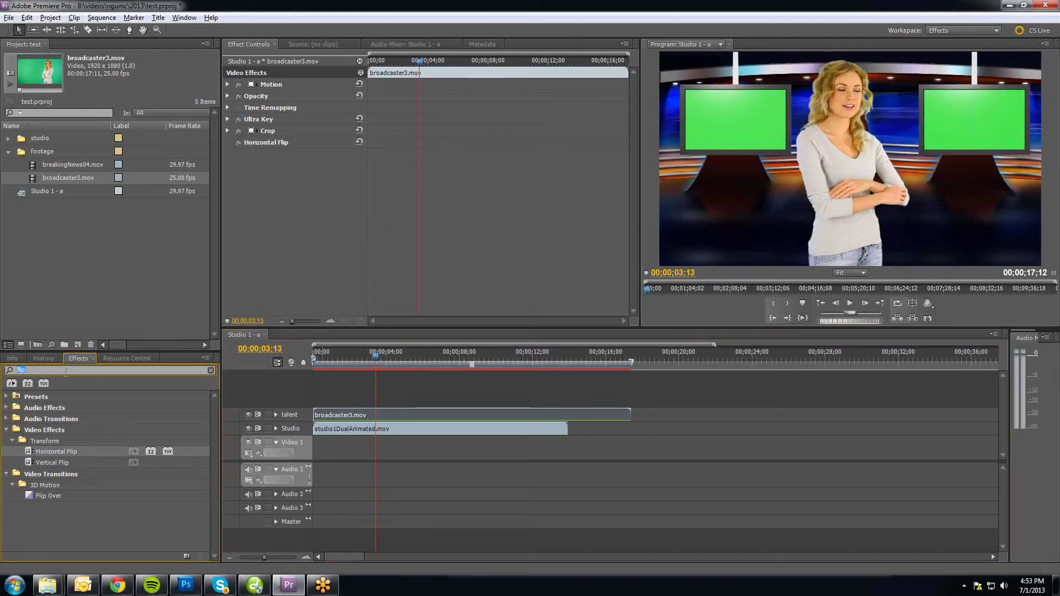
{"action": "type", "text": "d"}
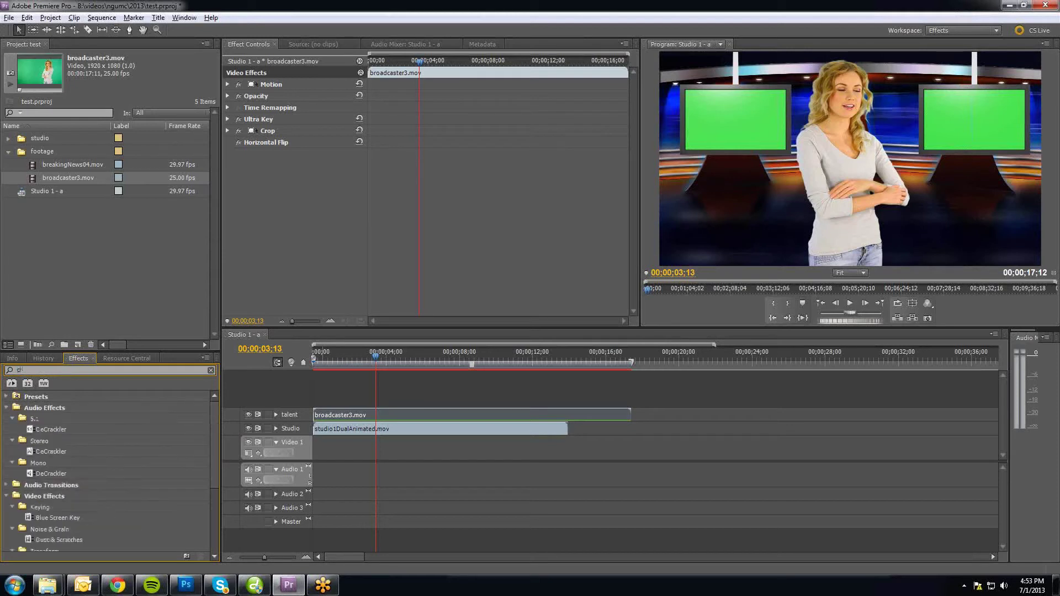
{"action": "key", "text": "BackSpace"}
{"action": "type", "text": "key"}
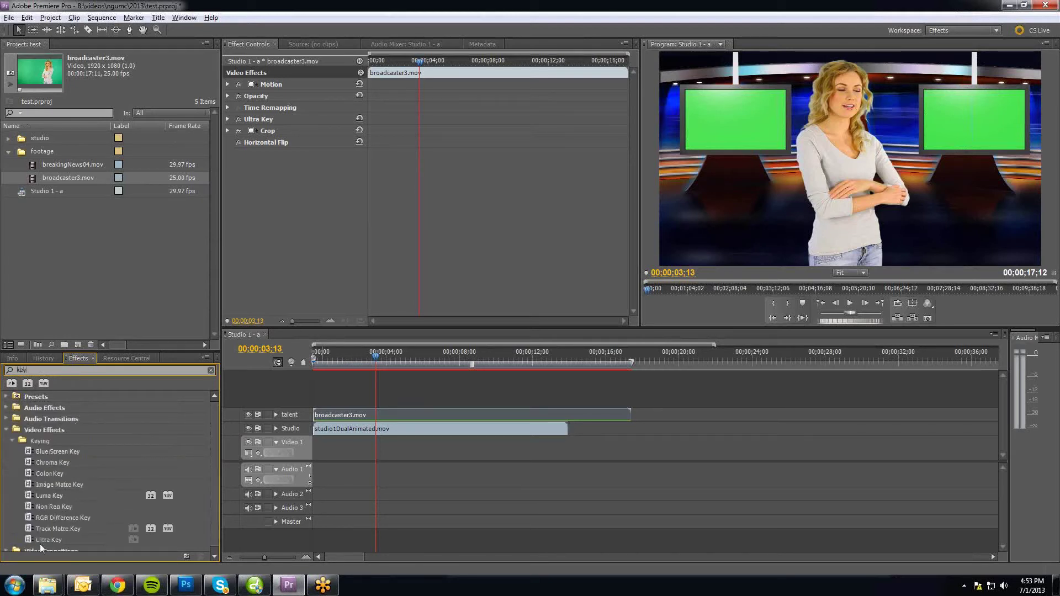
{"action": "left_click", "coordinate": [39, 543]}
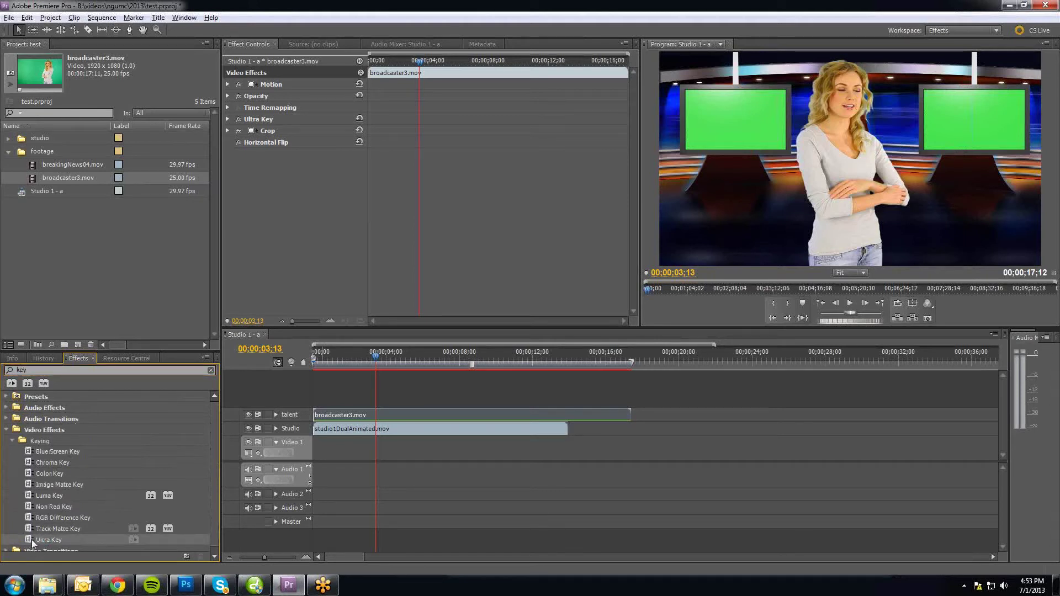
{"action": "left_click_drag", "start_coordinate": [33, 539], "coordinate": [392, 427]}
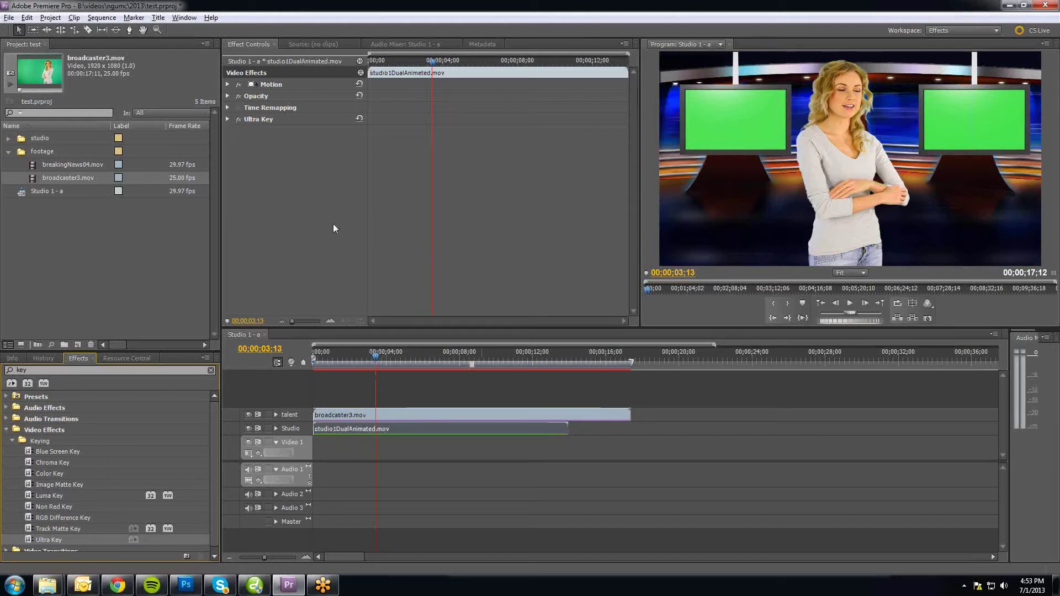
{"action": "left_click", "coordinate": [228, 118]}
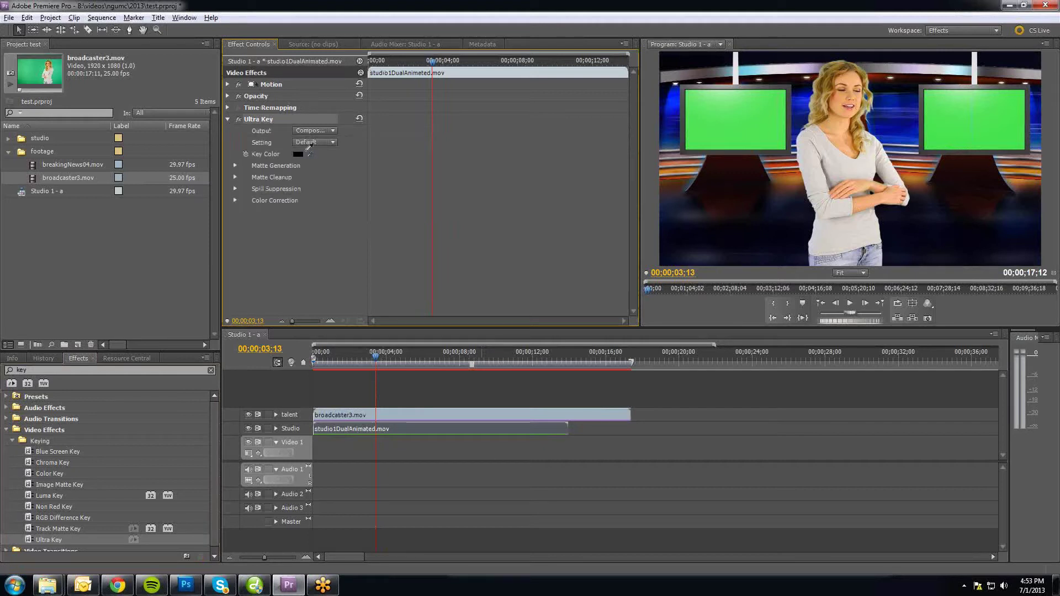
{"action": "left_click_drag", "start_coordinate": [315, 150], "coordinate": [736, 117]}
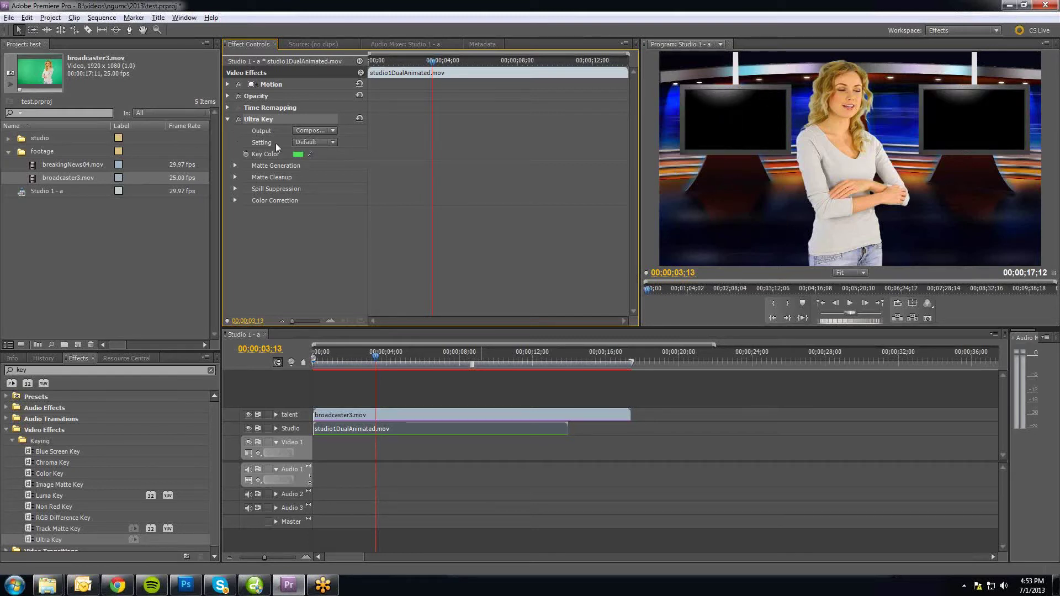
Step: Try the Aggressive setting for the studio clip's Ultra Key, and return it to Default
{"action": "left_click", "coordinate": [336, 143]}
{"action": "left_click", "coordinate": [326, 183]}
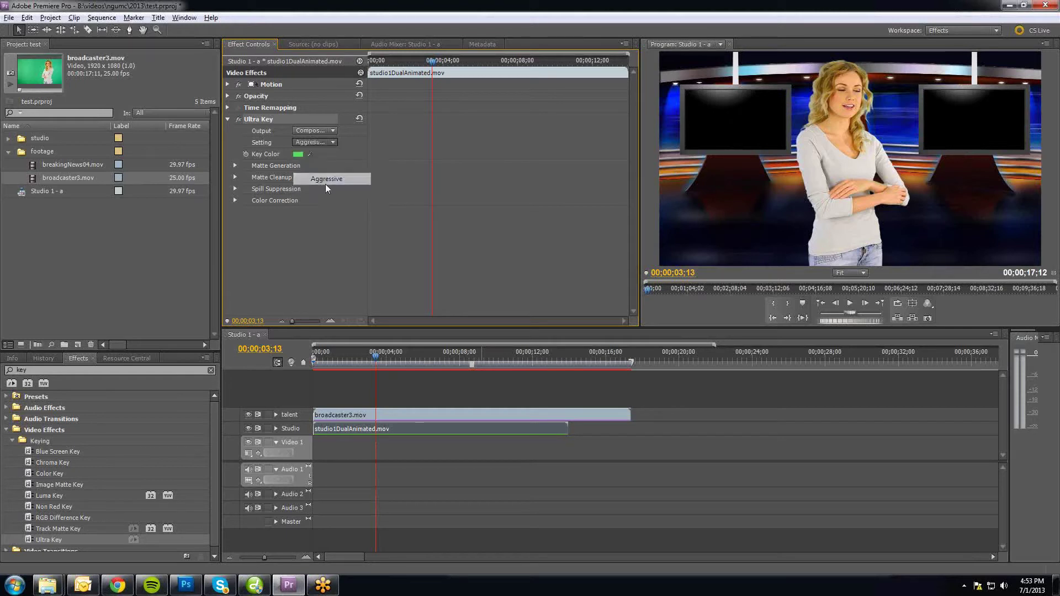
{"action": "left_click", "coordinate": [323, 142]}
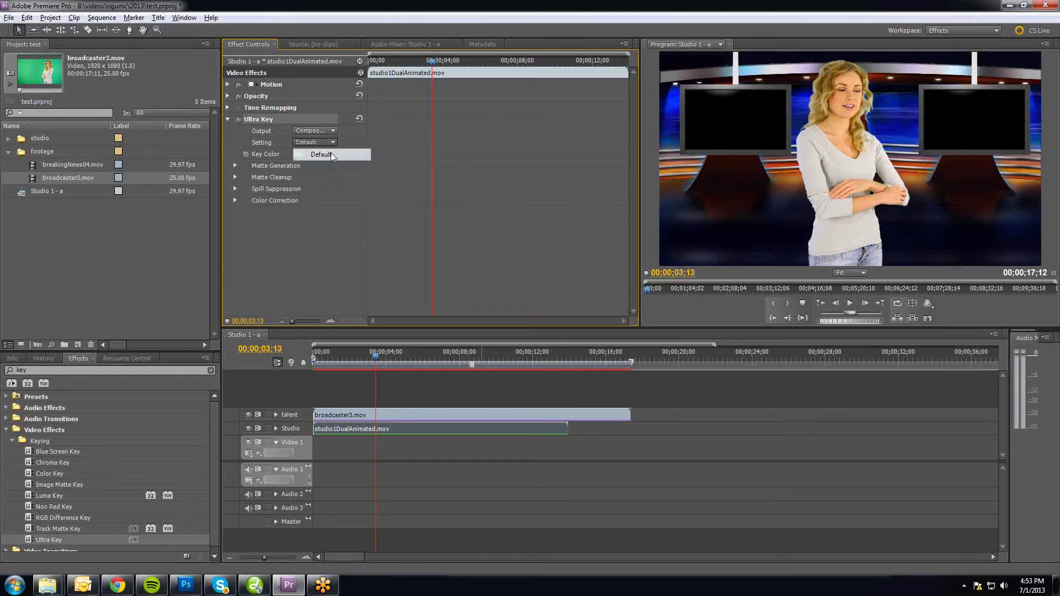
{"action": "left_click", "coordinate": [330, 152]}
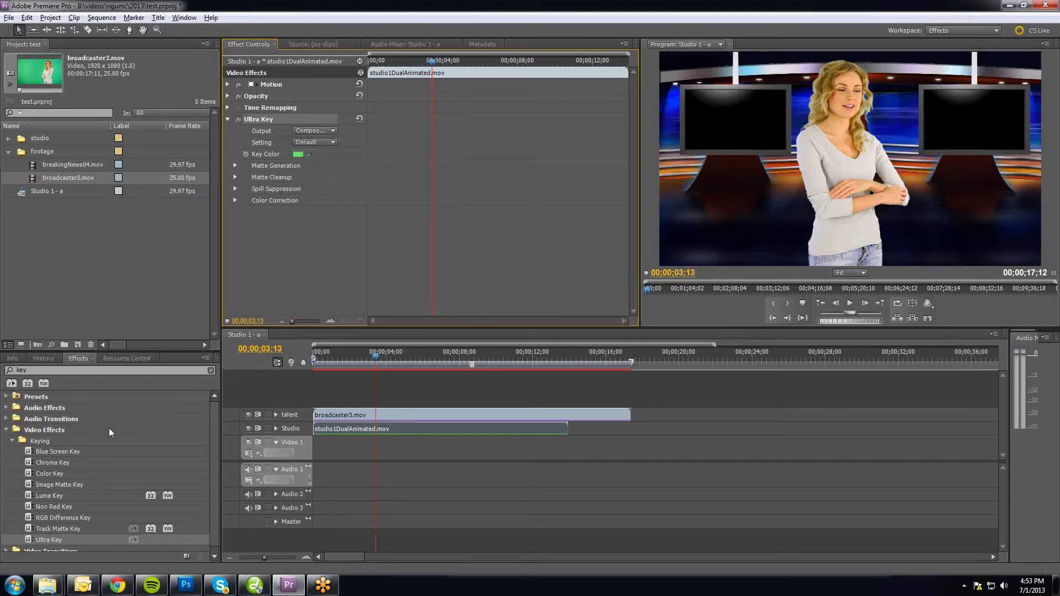
Step: Move the playhead to 00;00;03;21 and rename the Video 1 track as Broll1
{"action": "left_click", "coordinate": [6, 429]}
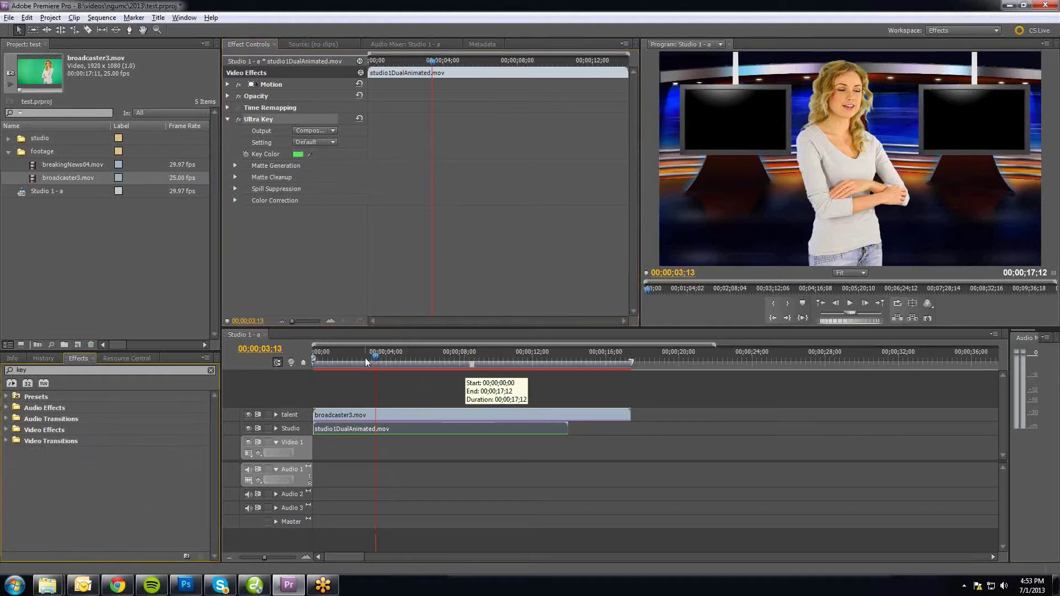
{"action": "mouse_move", "coordinate": [366, 358]}
{"action": "left_mouse_down"}
{"action": "mouse_move", "coordinate": [350, 357]}
{"action": "mouse_move", "coordinate": [381, 357]}
{"action": "left_mouse_up"}
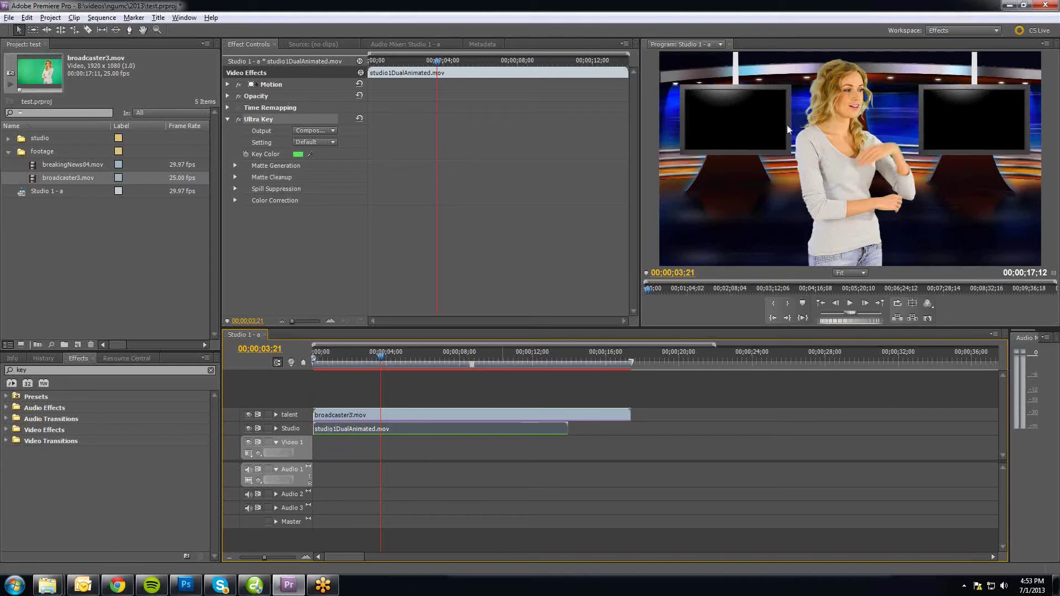
{"action": "right_click", "coordinate": [296, 443]}
{"action": "left_click", "coordinate": [311, 450]}
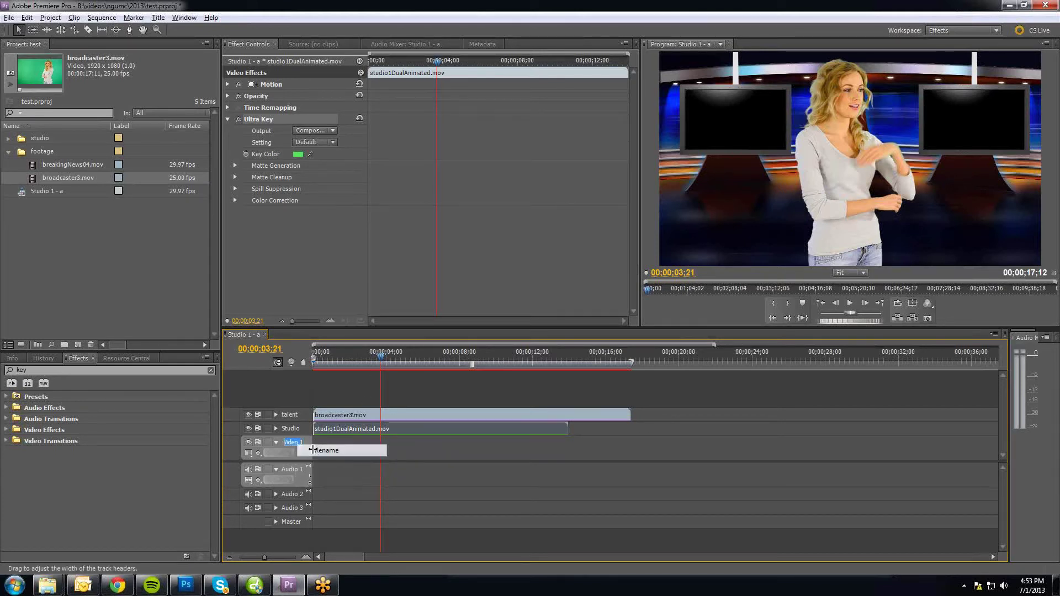
{"action": "type", "text": "Broll1"}
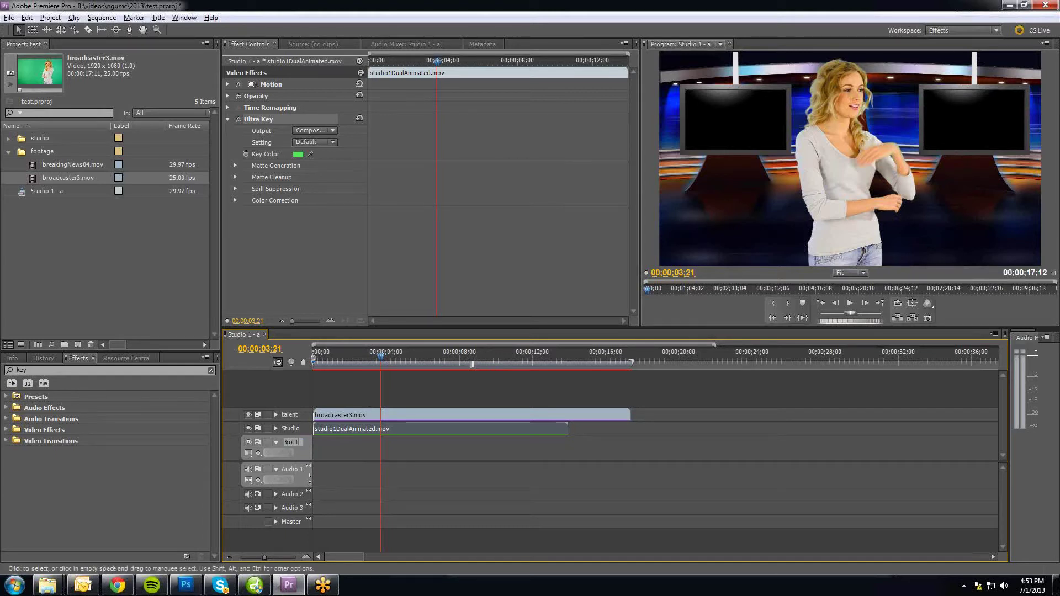
{"action": "key", "text": "Return"}
Step: Add one video track placed after Broll1, with the number of added audio tracks set to 0
{"action": "right_click", "coordinate": [304, 409]}
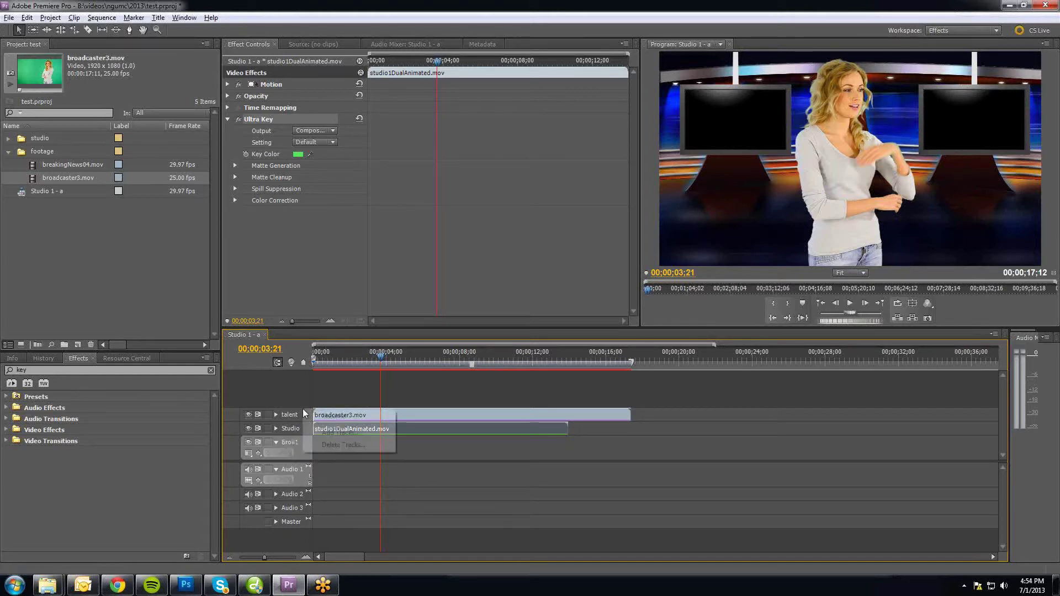
{"action": "left_click", "coordinate": [320, 432]}
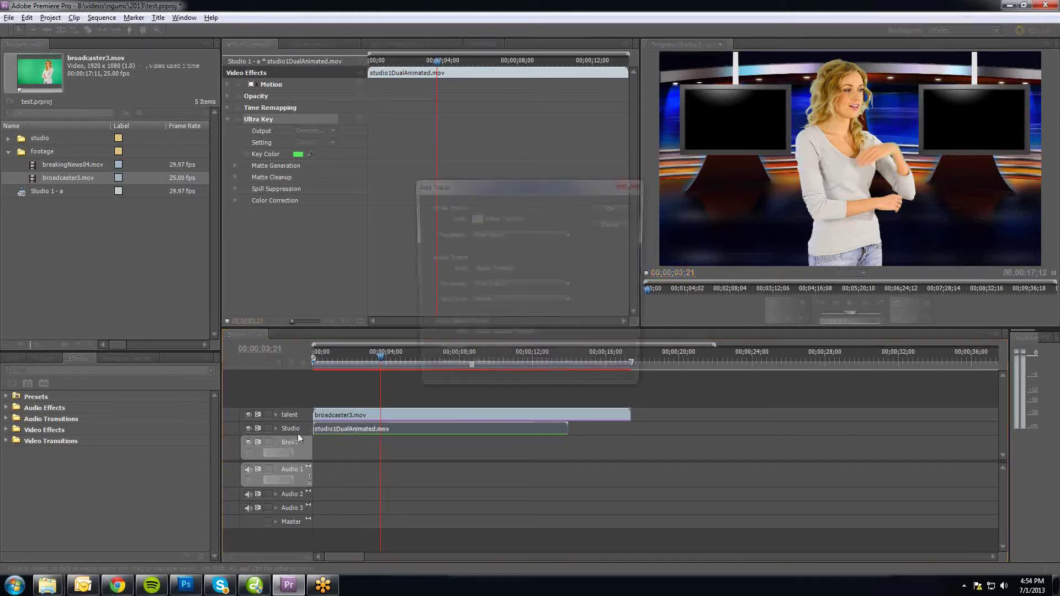
{"action": "left_click", "coordinate": [500, 234]}
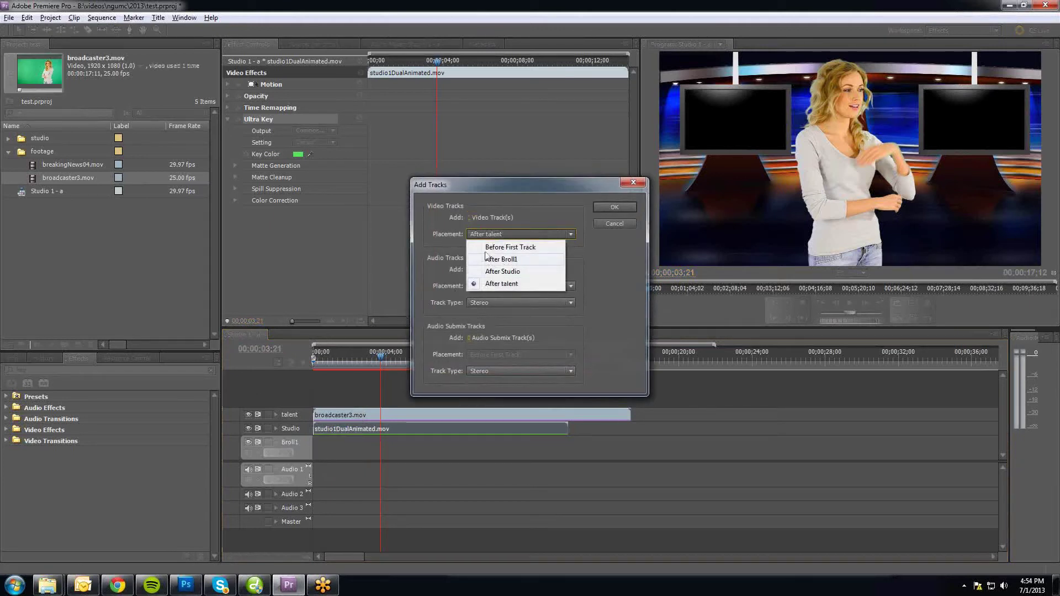
{"action": "left_click", "coordinate": [507, 258]}
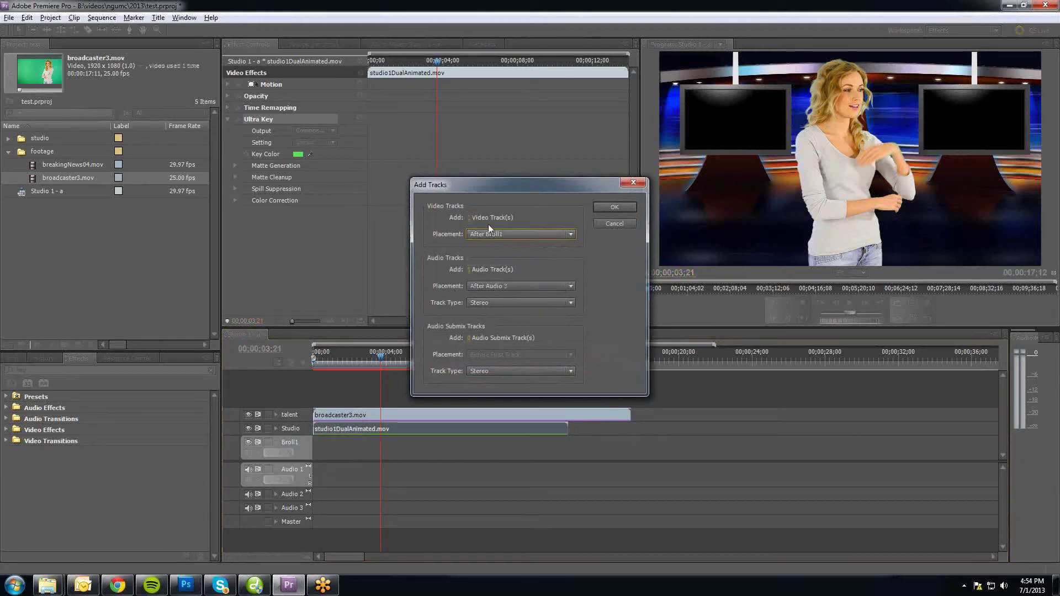
{"action": "left_click", "coordinate": [473, 270]}
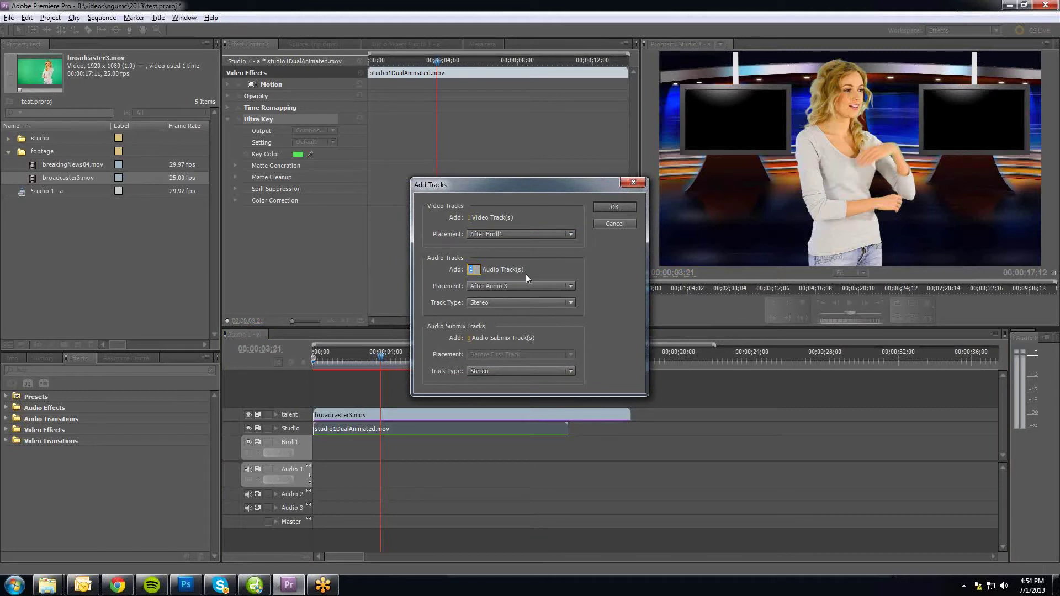
{"action": "type", "text": "0"}
{"action": "left_click", "coordinate": [614, 207]}
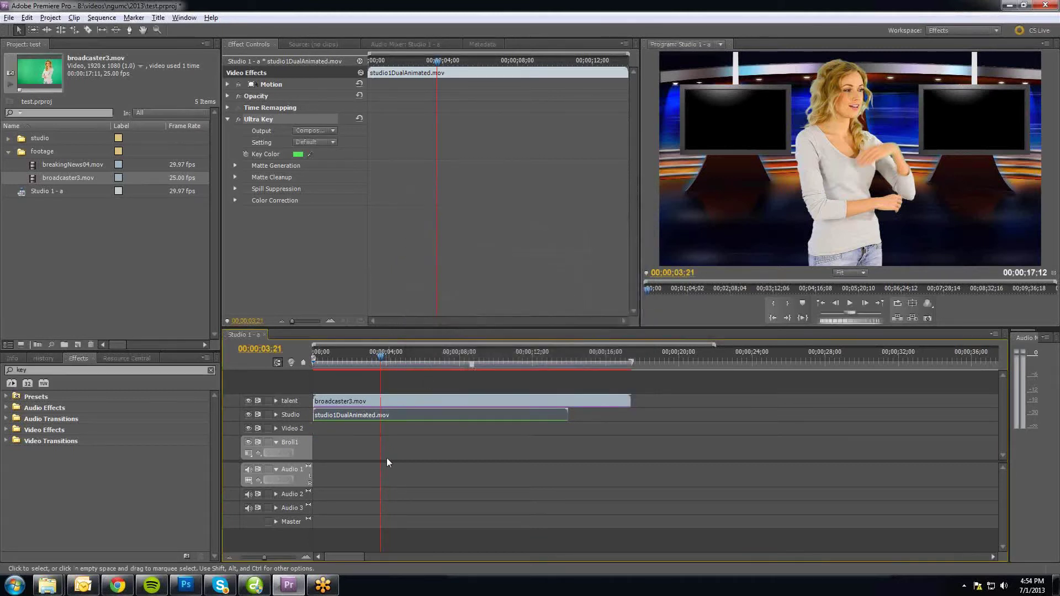
Step: Rename the Video 2 track between Studio and Broll1 as broll 2
{"action": "right_click", "coordinate": [298, 430]}
{"action": "left_click", "coordinate": [312, 438]}
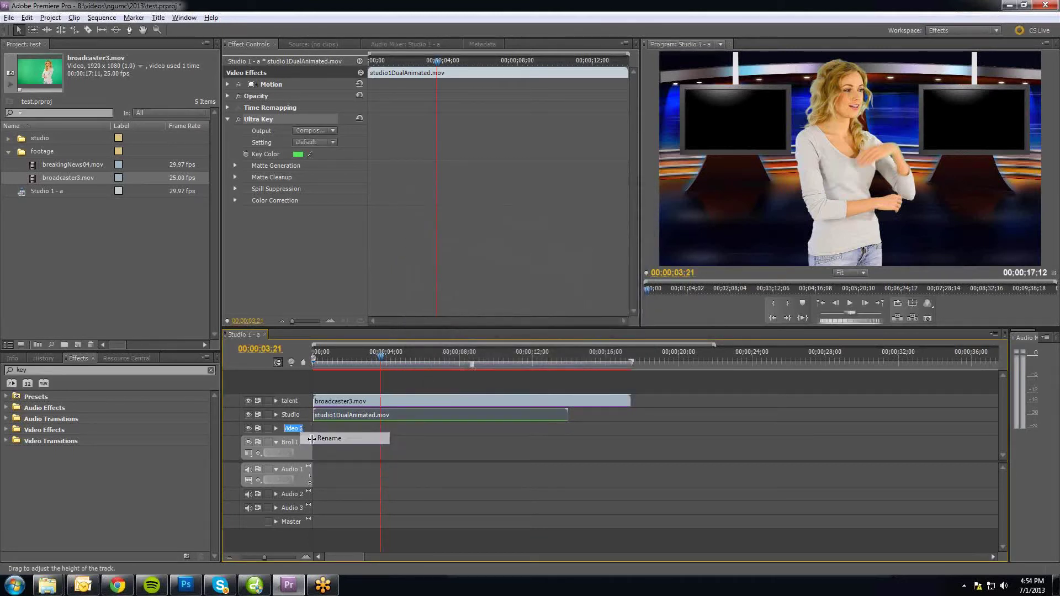
{"action": "type", "text": "br"}
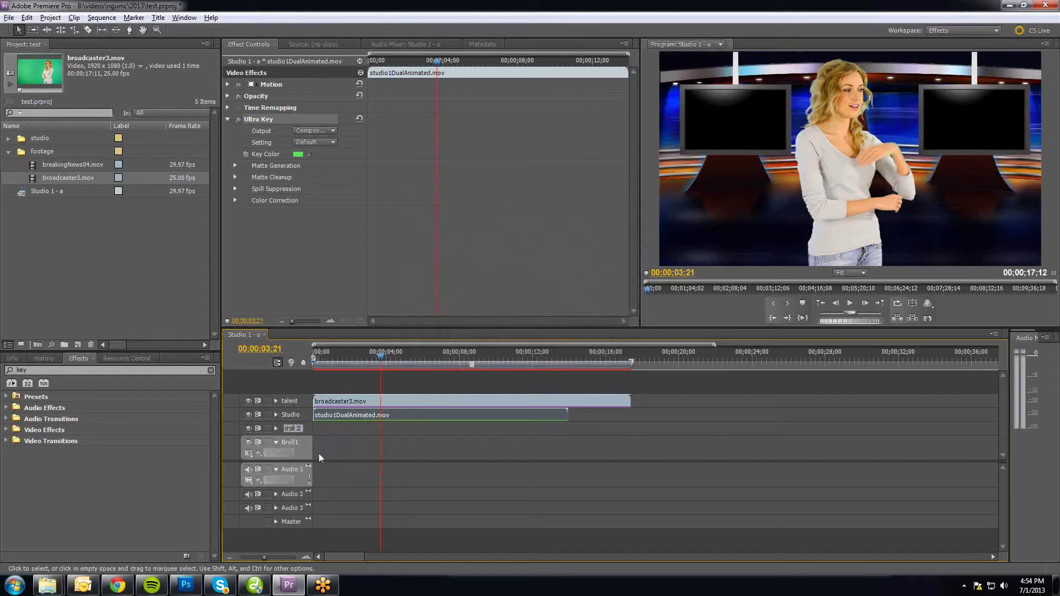
{"action": "type", "text": "oll 2"}
{"action": "key", "text": "Return"}
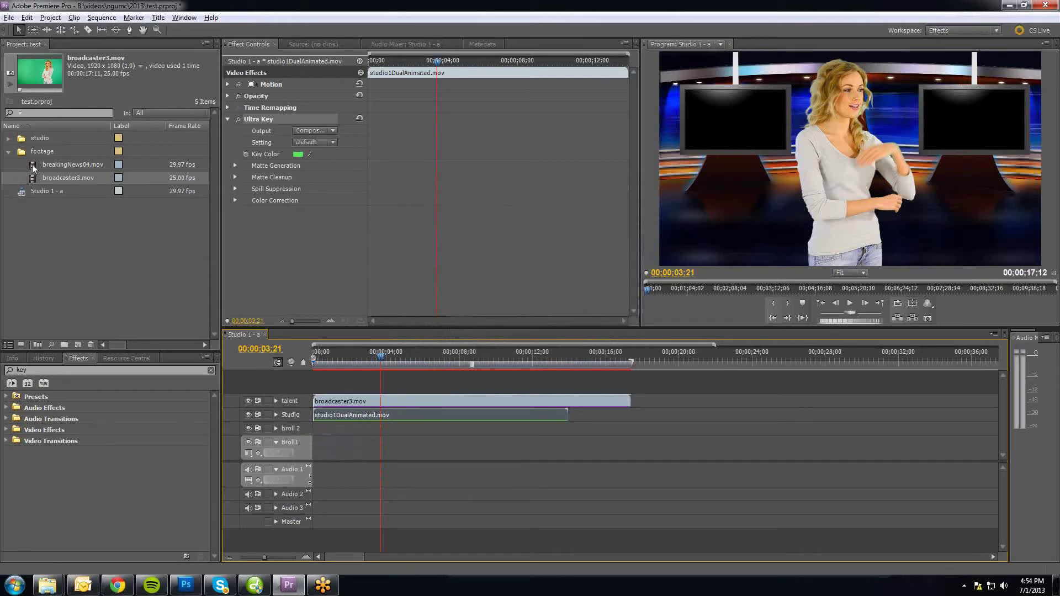
Step: Place breakingNews04.mov from the footage bin at the start of the Broll1 track
{"action": "left_click", "coordinate": [32, 164]}
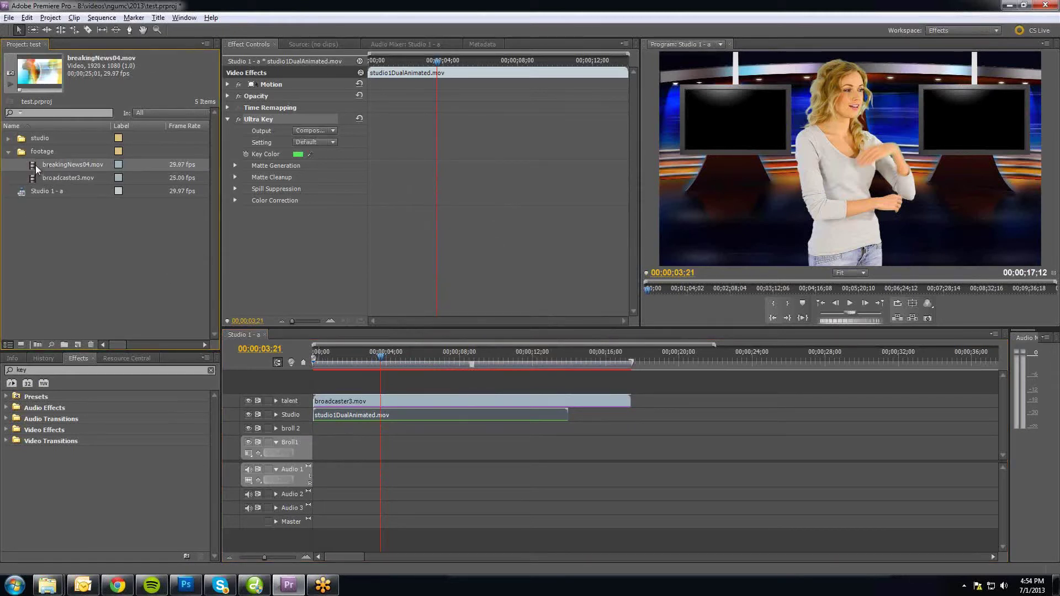
{"action": "left_click_drag", "start_coordinate": [35, 164], "coordinate": [319, 445]}
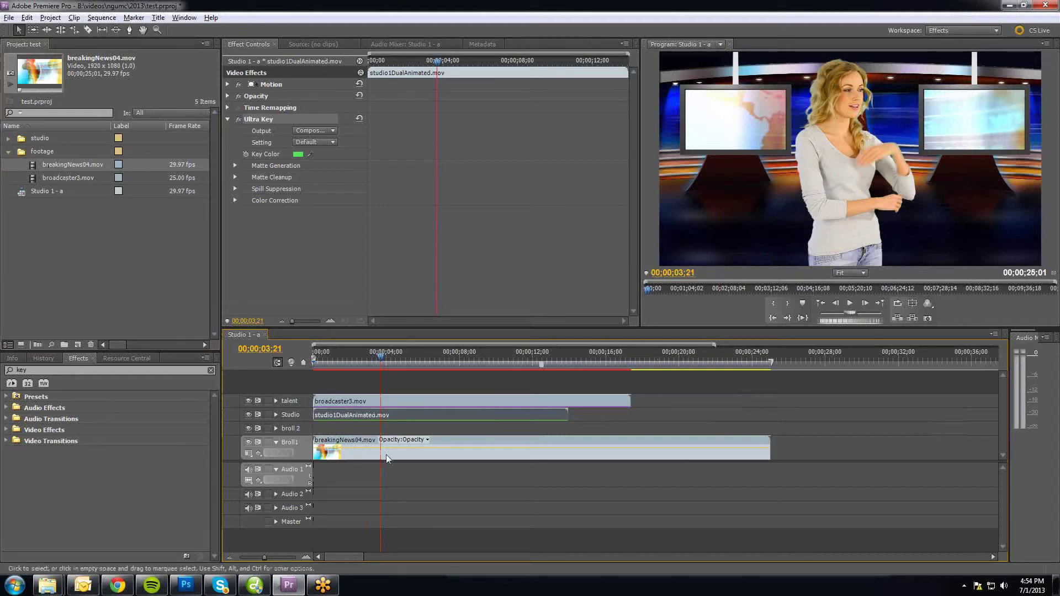
Step: Scale the breakingNews04.mov clip on Broll1 to 29 and position it at 297, 338 to fill the left monitor
{"action": "left_click", "coordinate": [480, 444]}
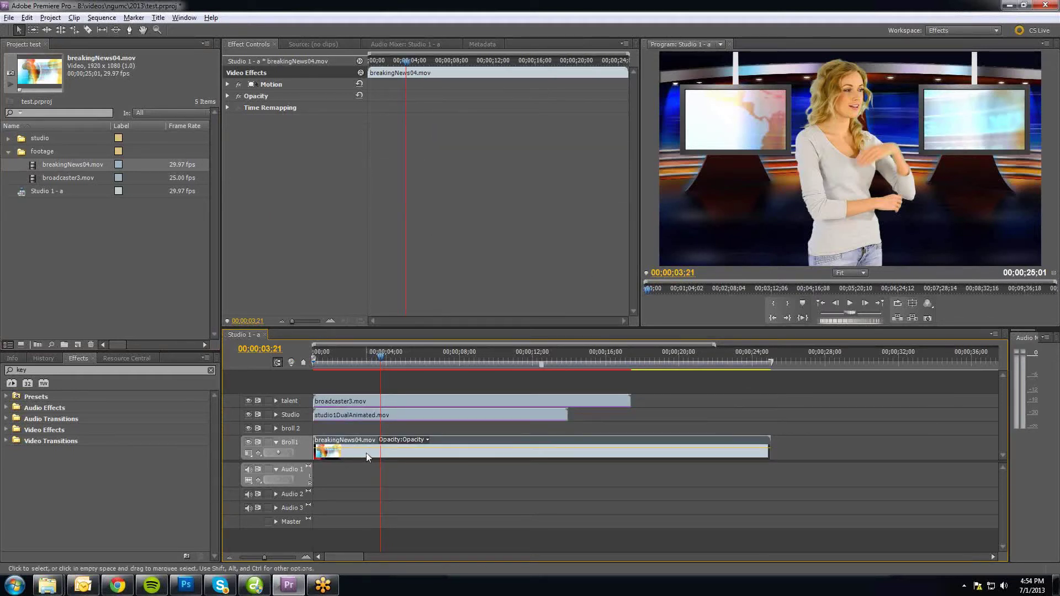
{"action": "left_click", "coordinate": [228, 83]}
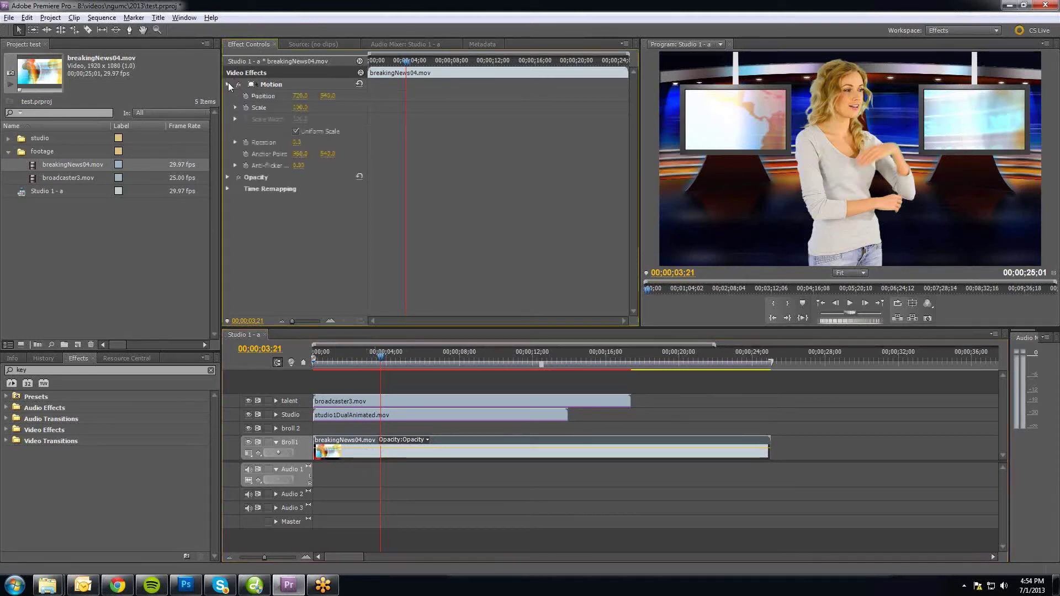
{"action": "left_click_drag", "start_coordinate": [298, 107], "coordinate": [343, 101]}
{"action": "left_click_drag", "start_coordinate": [328, 95], "coordinate": [250, 96]}
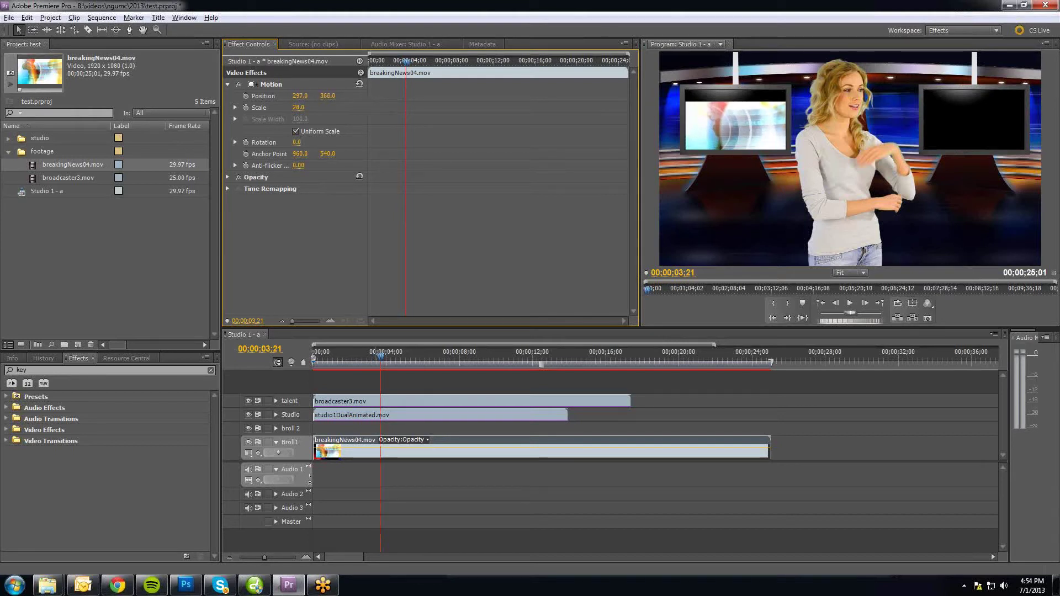
{"action": "mouse_move", "coordinate": [327, 96]}
{"action": "left_mouse_down"}
{"action": "mouse_move", "coordinate": [309, 96]}
{"action": "mouse_move", "coordinate": [336, 113]}
{"action": "mouse_move", "coordinate": [336, 96]}
{"action": "mouse_move", "coordinate": [367, 95]}
{"action": "mouse_move", "coordinate": [300, 107]}
{"action": "mouse_move", "coordinate": [313, 107]}
{"action": "left_mouse_up"}
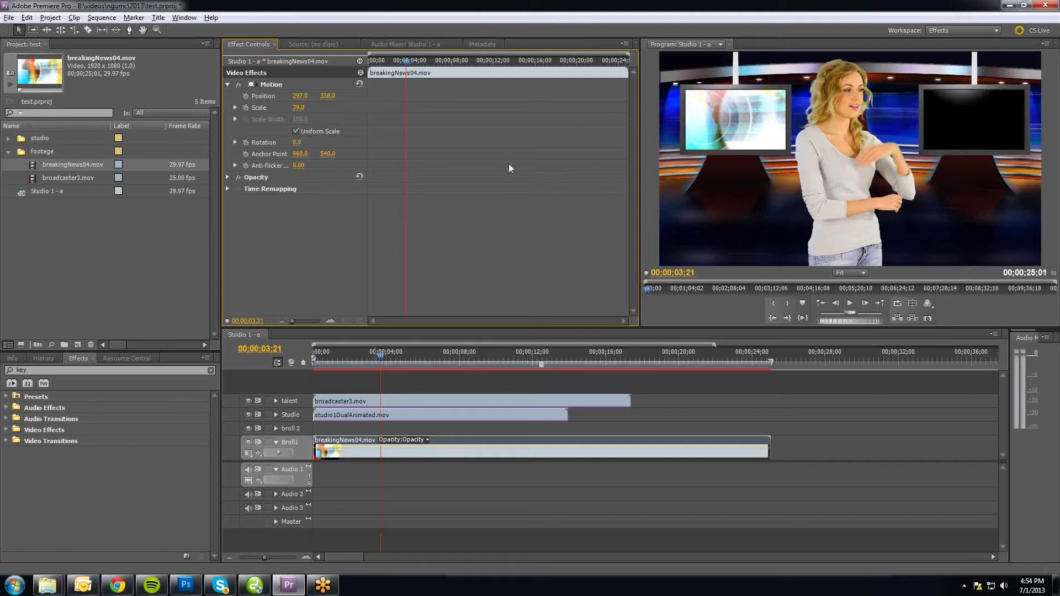
Step: Copy the breakingNews04.mov clip from Broll1 and paste it at the start of the broll 2 track
{"action": "left_click", "coordinate": [411, 426]}
{"action": "left_click", "coordinate": [482, 445]}
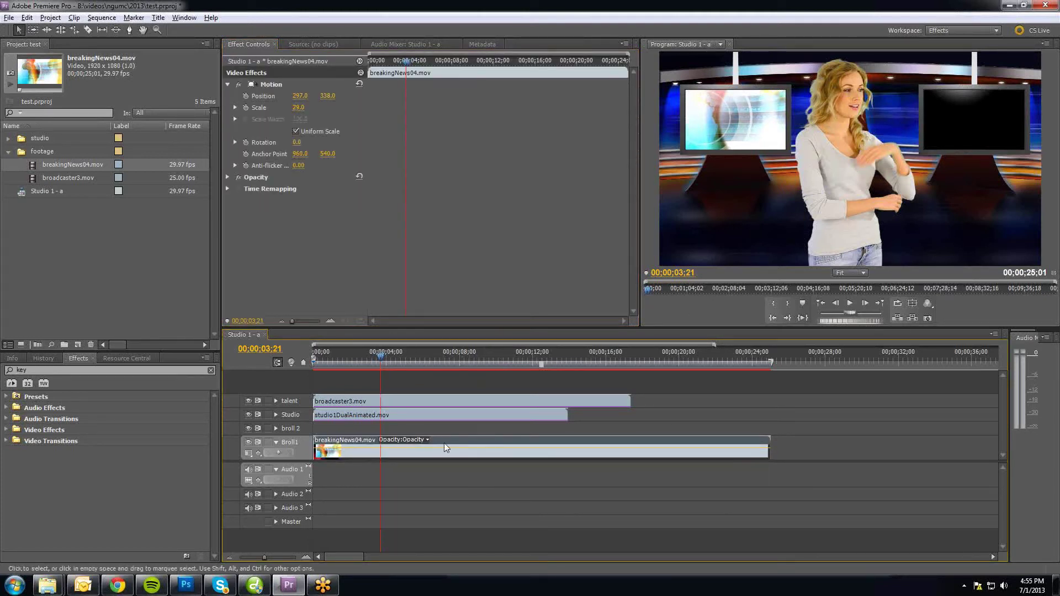
{"action": "left_click", "coordinate": [26, 17]}
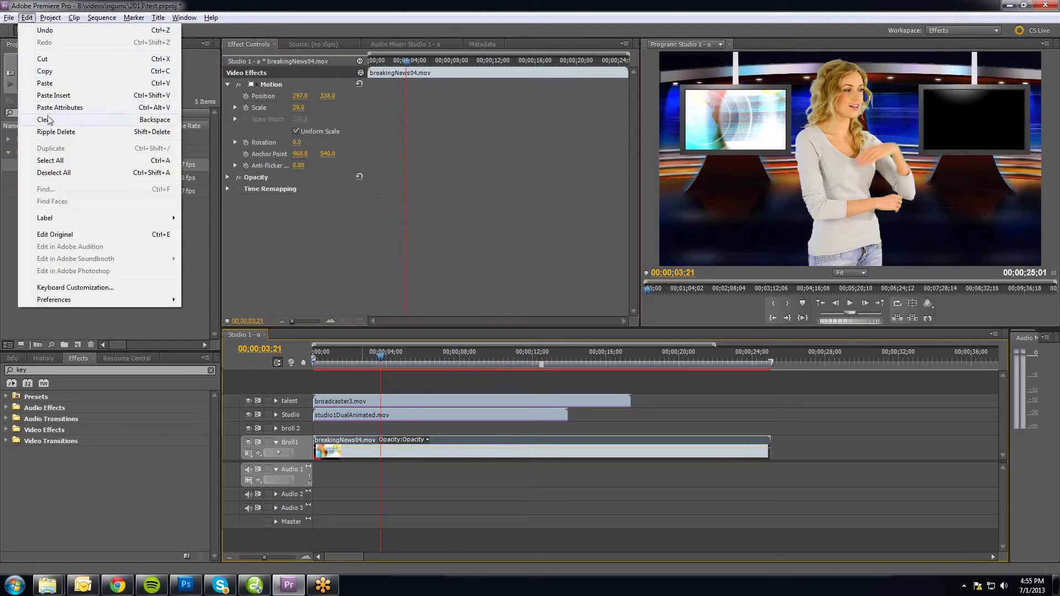
{"action": "left_click", "coordinate": [45, 71]}
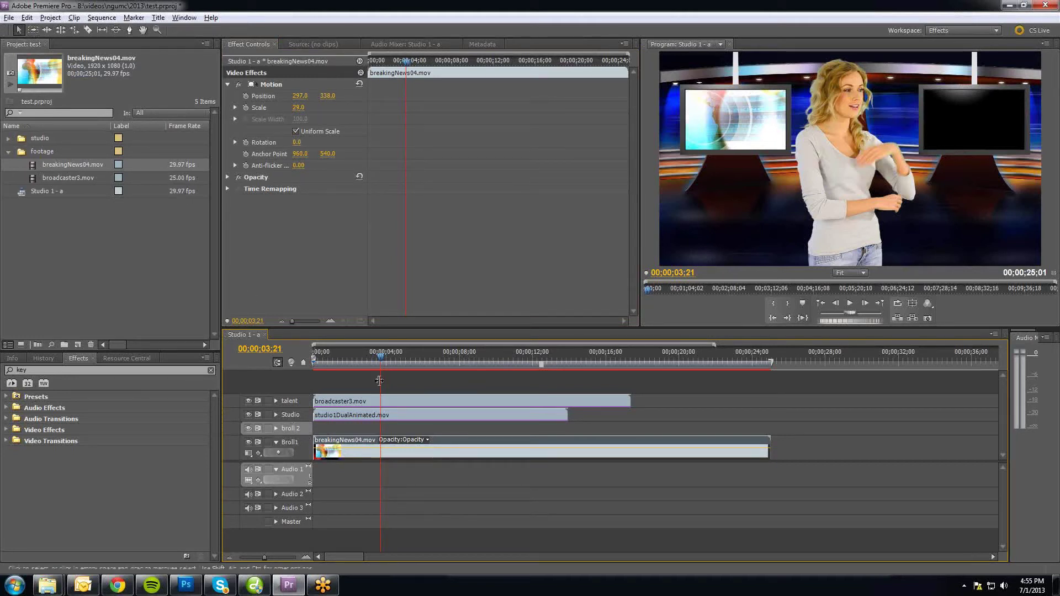
{"action": "key", "text": "Home"}
{"action": "left_click", "coordinate": [27, 17]}
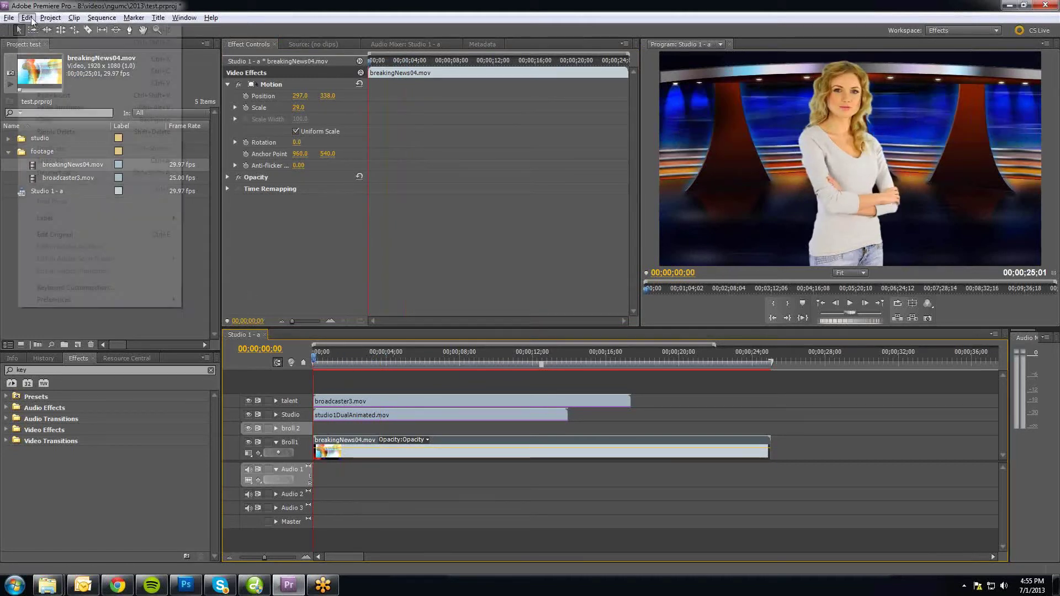
{"action": "left_click", "coordinate": [44, 83]}
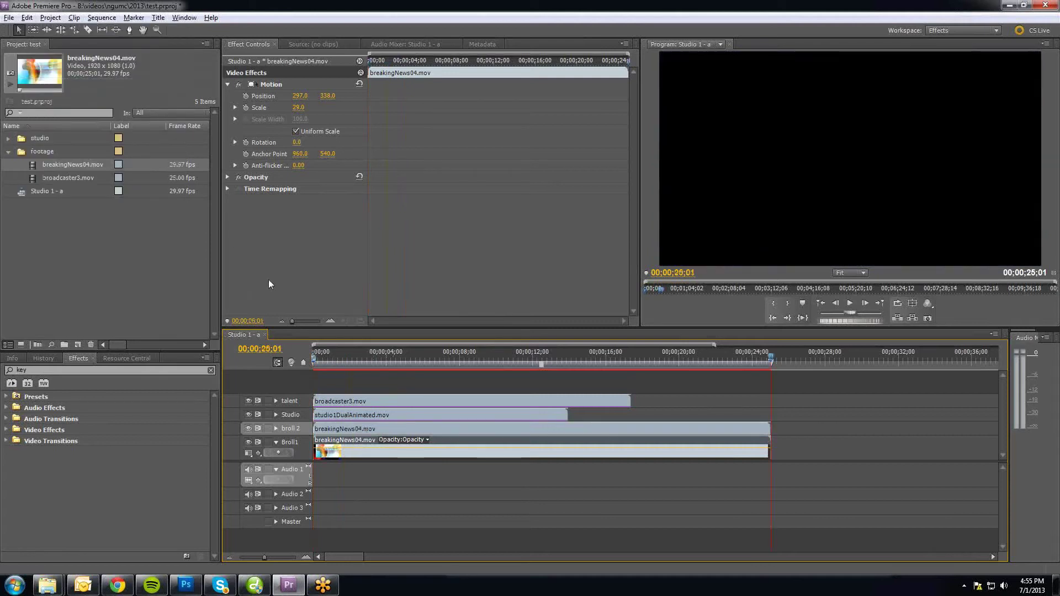
Step: With the playhead at 00;00;04;07, set the broll 2 clip's horizontal position to 1175 to fill the right monitor
{"action": "left_click", "coordinate": [391, 362]}
{"action": "left_click", "coordinate": [396, 427]}
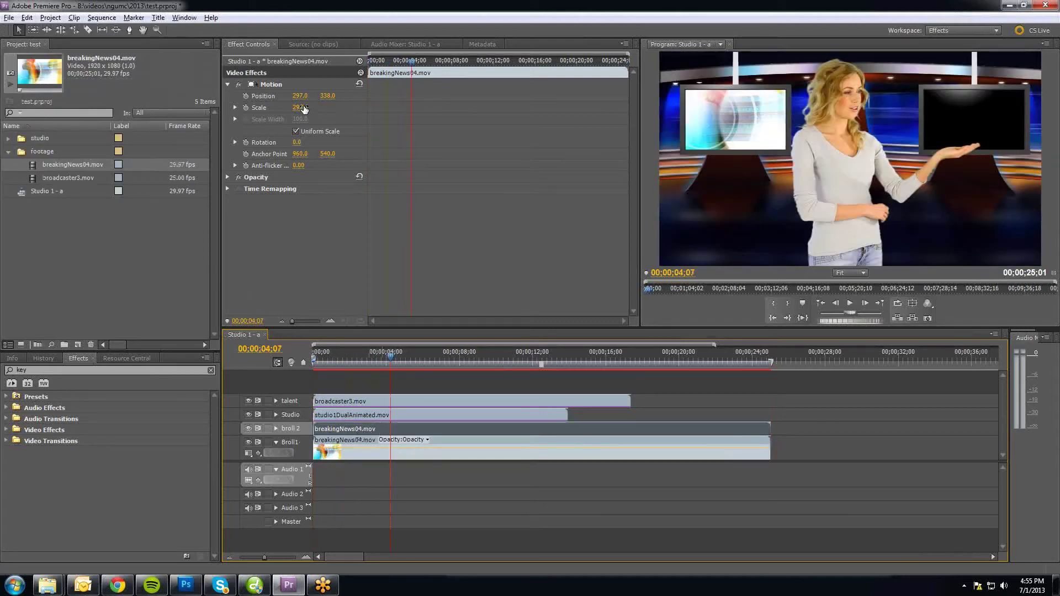
{"action": "left_click_drag", "start_coordinate": [298, 96], "coordinate": [576, 96]}
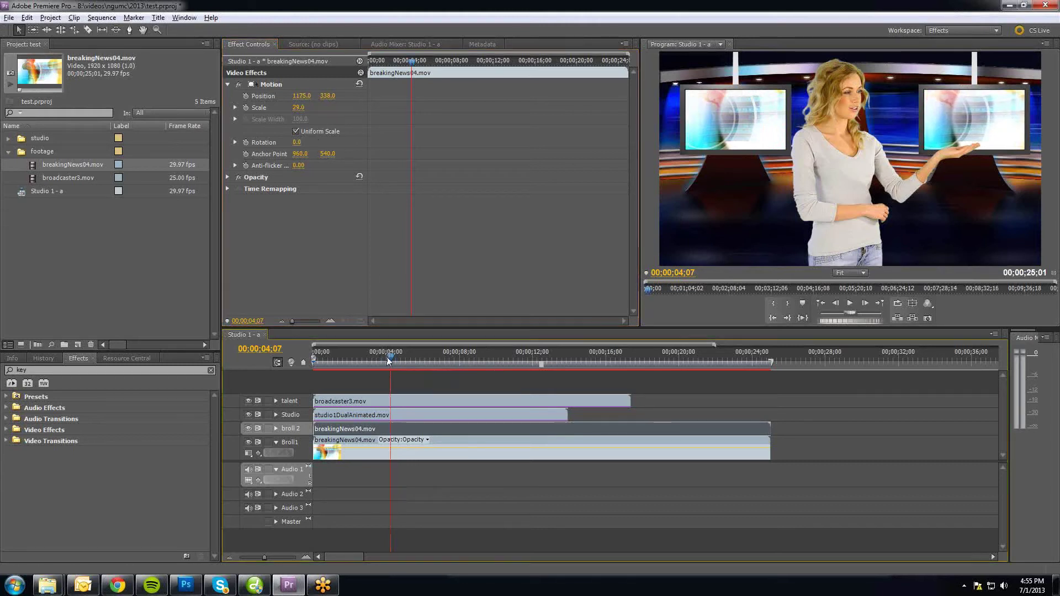
Step: Play the composite from the start, then scrub back to about 00;00;02;23 to review the monitors' animated entrance
{"action": "left_click_drag", "start_coordinate": [386, 359], "coordinate": [316, 356]}
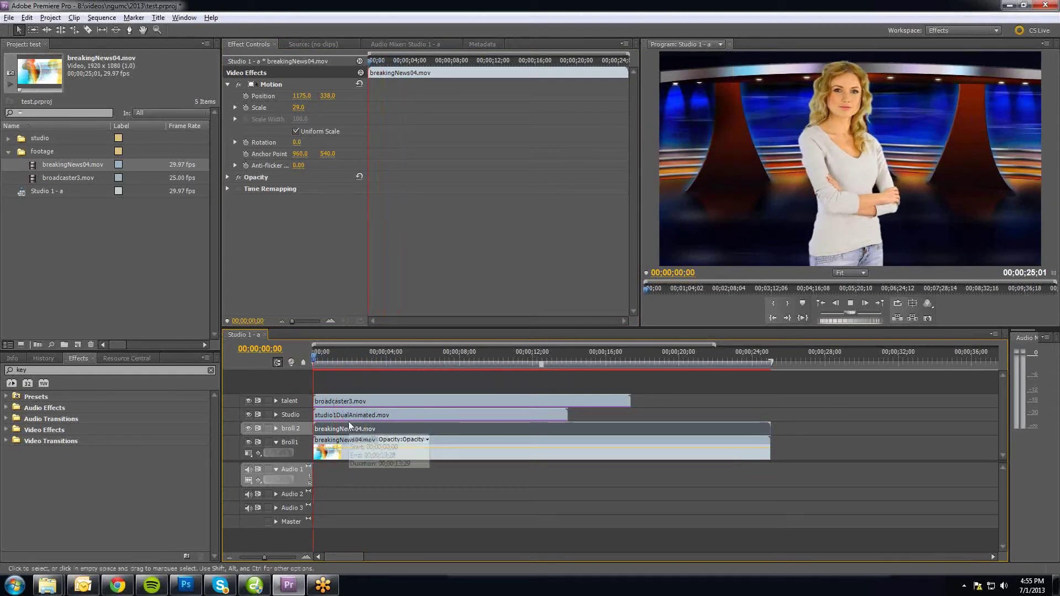
{"action": "key", "text": "space"}
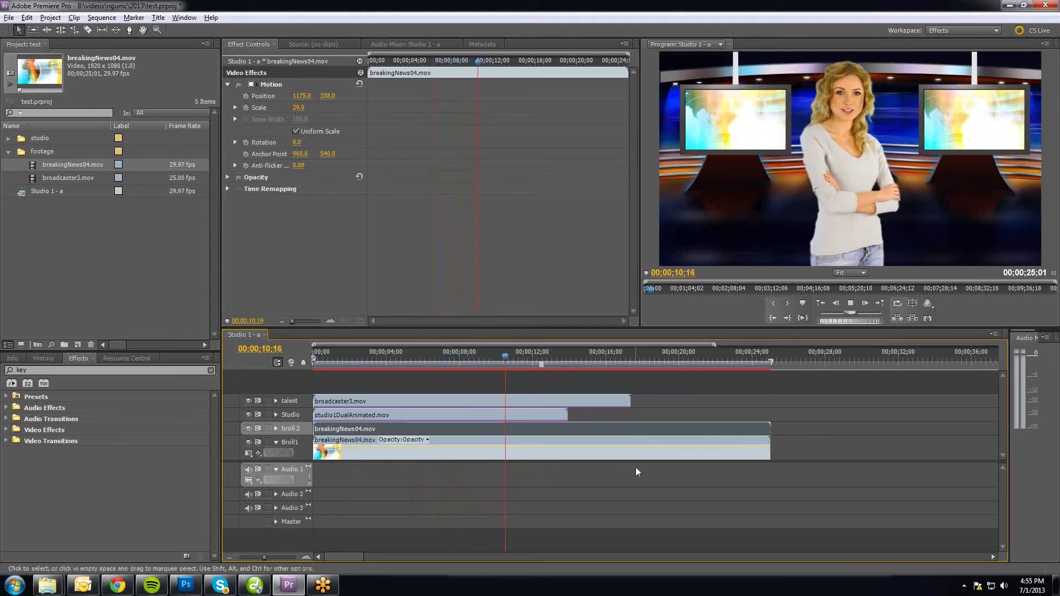
{"action": "key", "text": "space"}
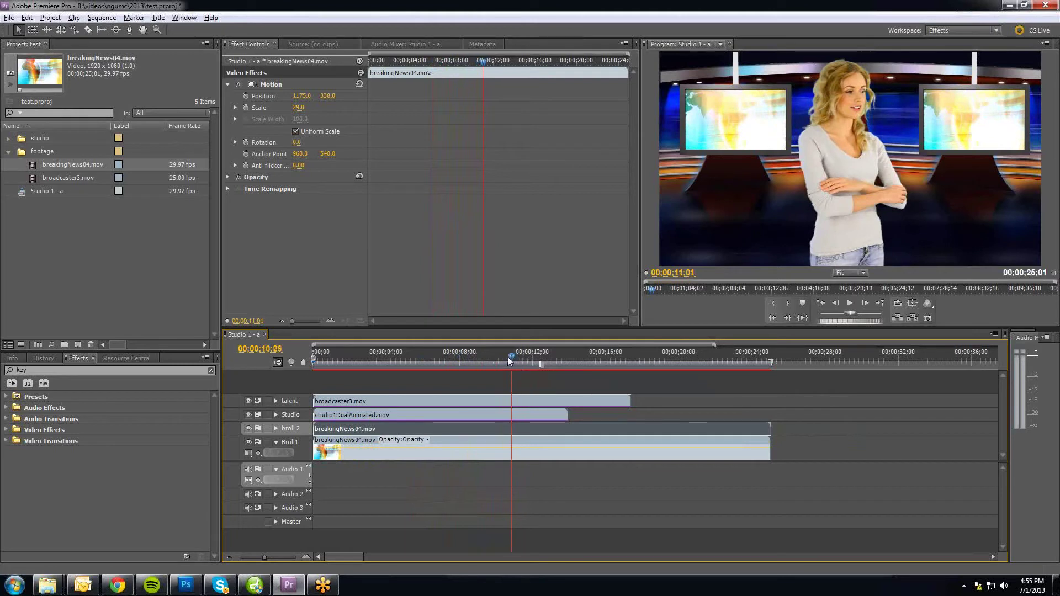
{"action": "left_click_drag", "start_coordinate": [508, 358], "coordinate": [368, 361]}
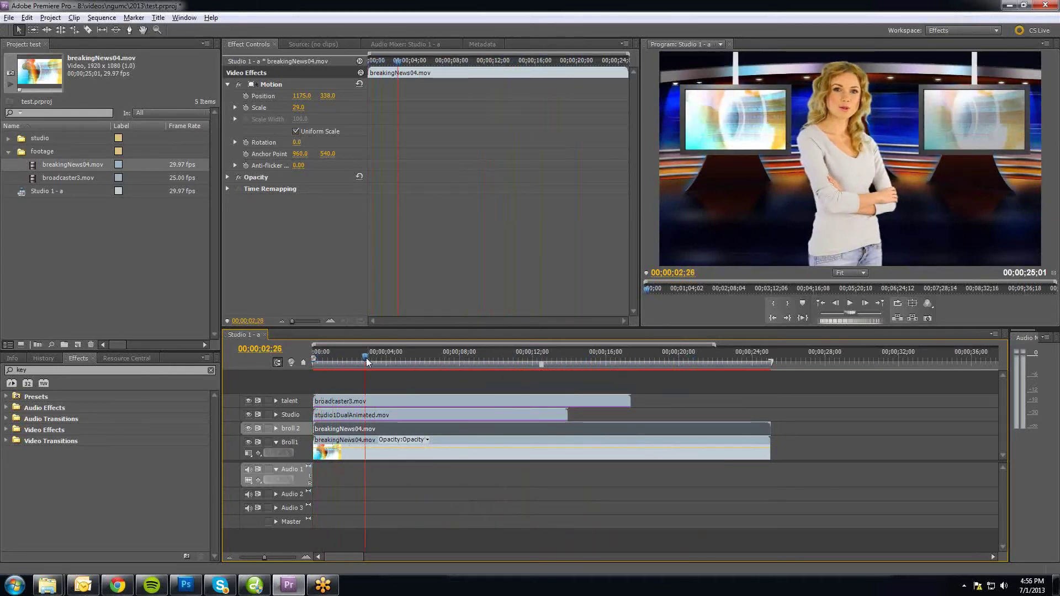
{"action": "mouse_move", "coordinate": [365, 362]}
{"action": "left_mouse_down"}
{"action": "mouse_move", "coordinate": [335, 358]}
{"action": "mouse_move", "coordinate": [365, 361]}
{"action": "left_mouse_up"}
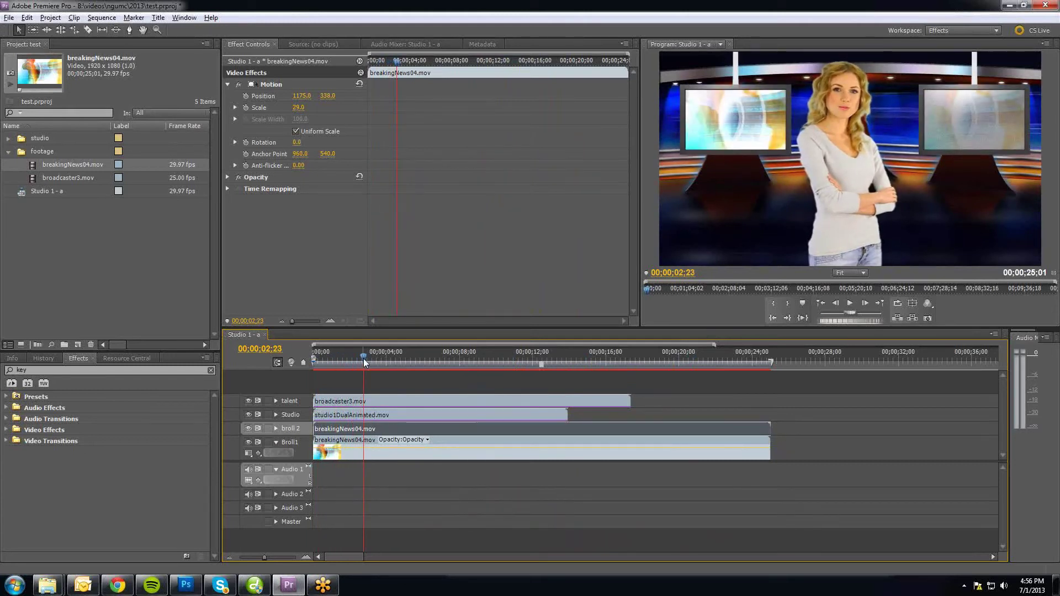
Step: Collapse the Broll1 track and expand the Studio track to show its clip in detail
{"action": "left_click", "coordinate": [276, 441]}
{"action": "left_click", "coordinate": [414, 428]}
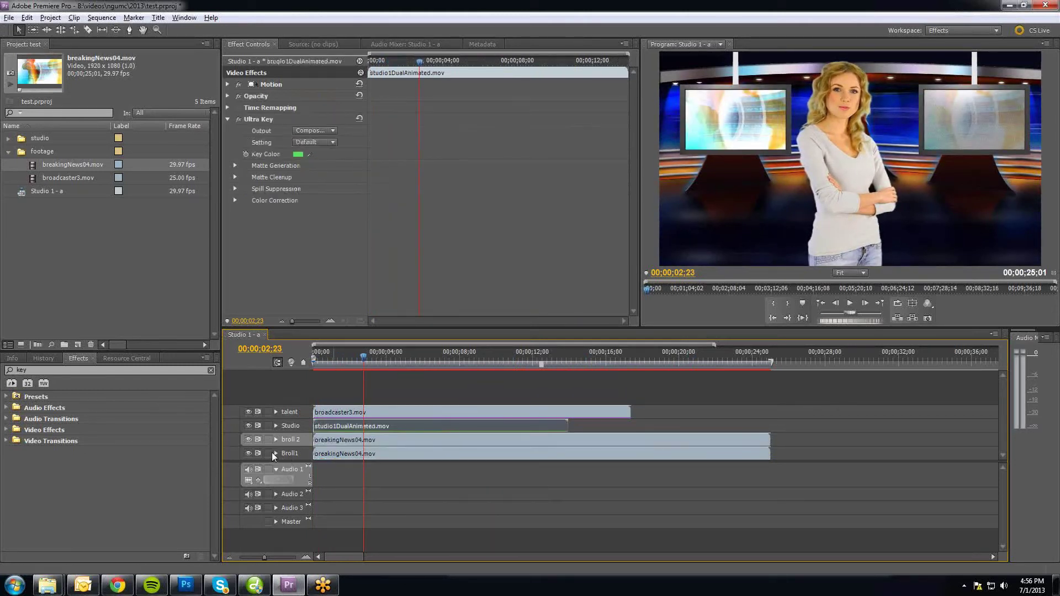
{"action": "left_click", "coordinate": [274, 425]}
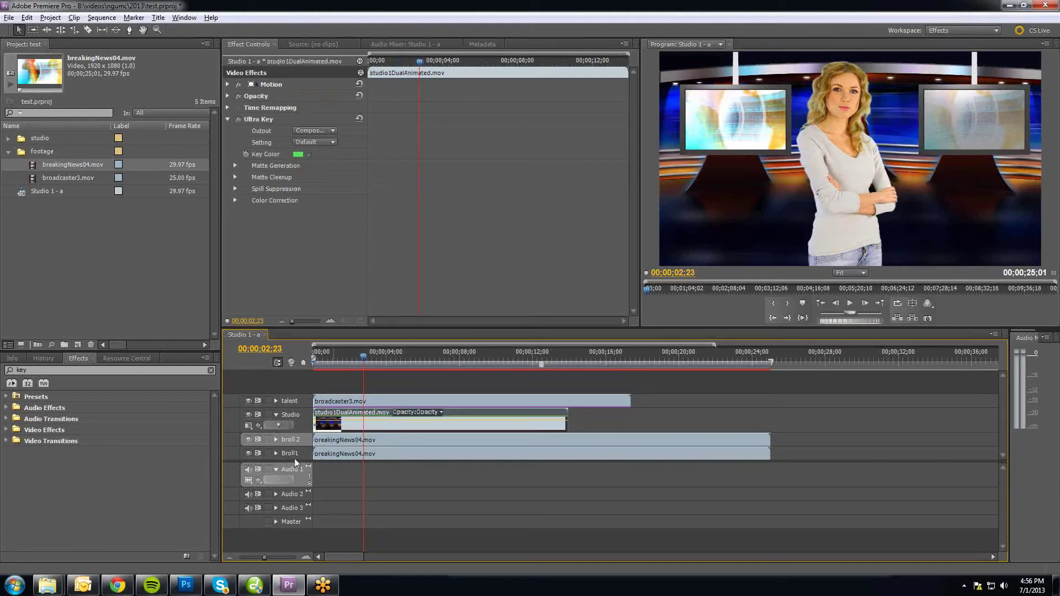
Step: Move the playhead to 00;00;03;07 and target the Studio track instead of broll 2
{"action": "mouse_move", "coordinate": [363, 359]}
{"action": "left_mouse_down"}
{"action": "mouse_move", "coordinate": [340, 353]}
{"action": "mouse_move", "coordinate": [372, 354]}
{"action": "left_mouse_up"}
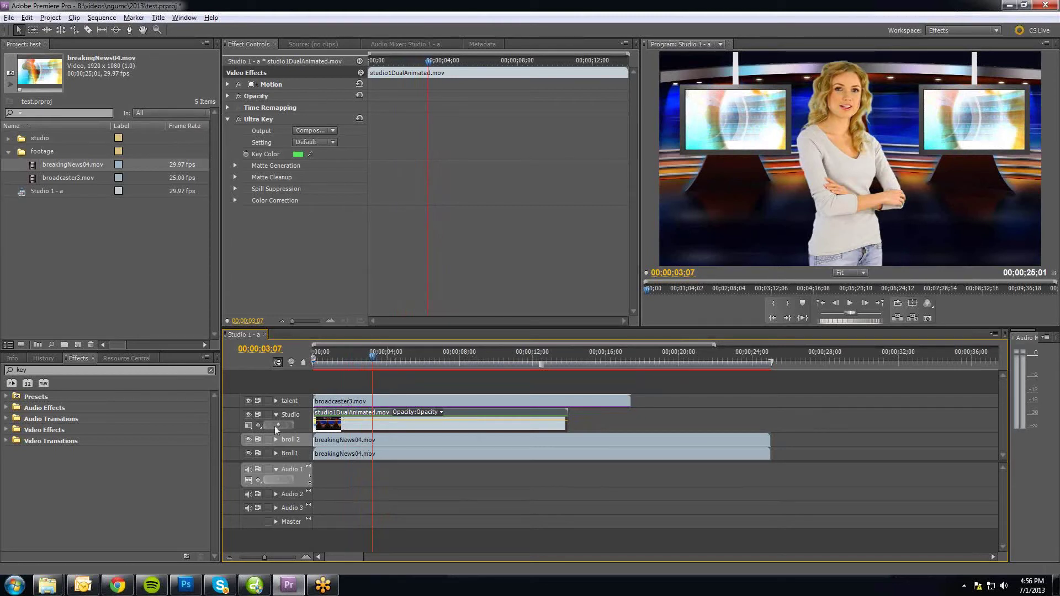
{"action": "left_click", "coordinate": [299, 415]}
{"action": "left_click", "coordinate": [302, 443]}
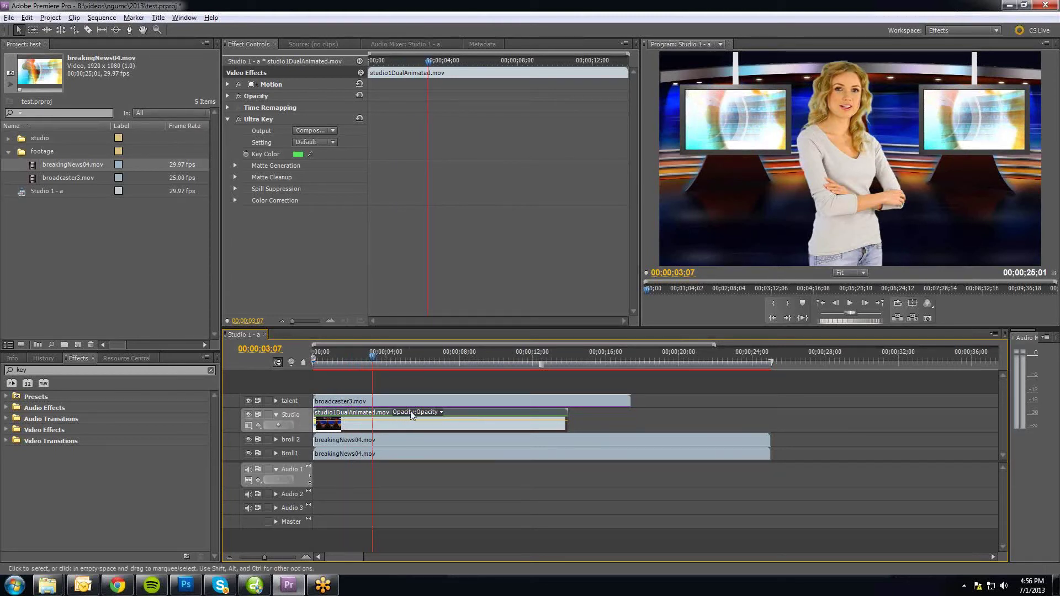
{"action": "left_click", "coordinate": [101, 17]}
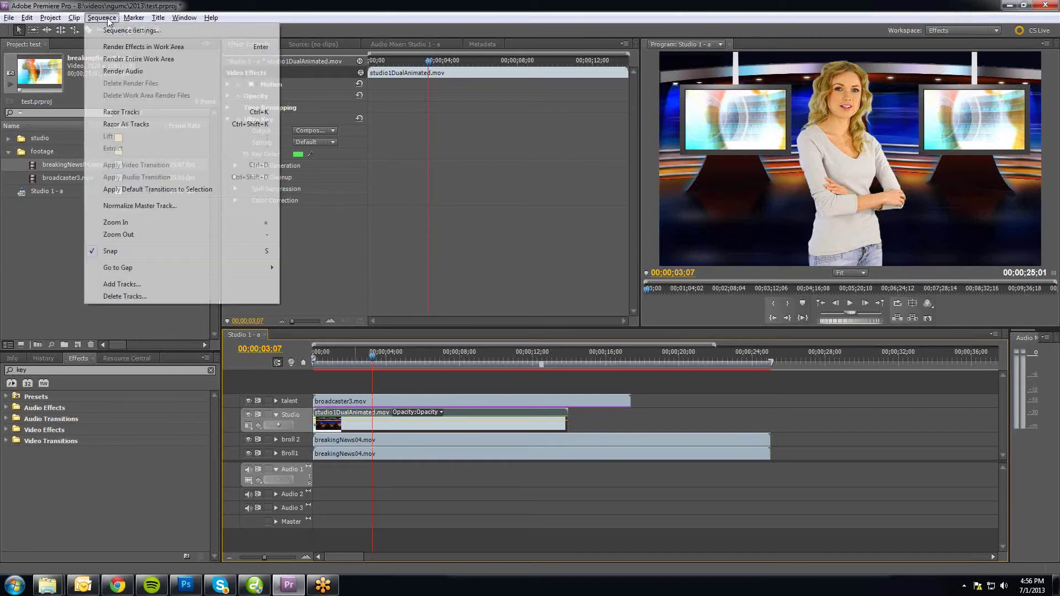
{"action": "mouse_move", "coordinate": [127, 20]}
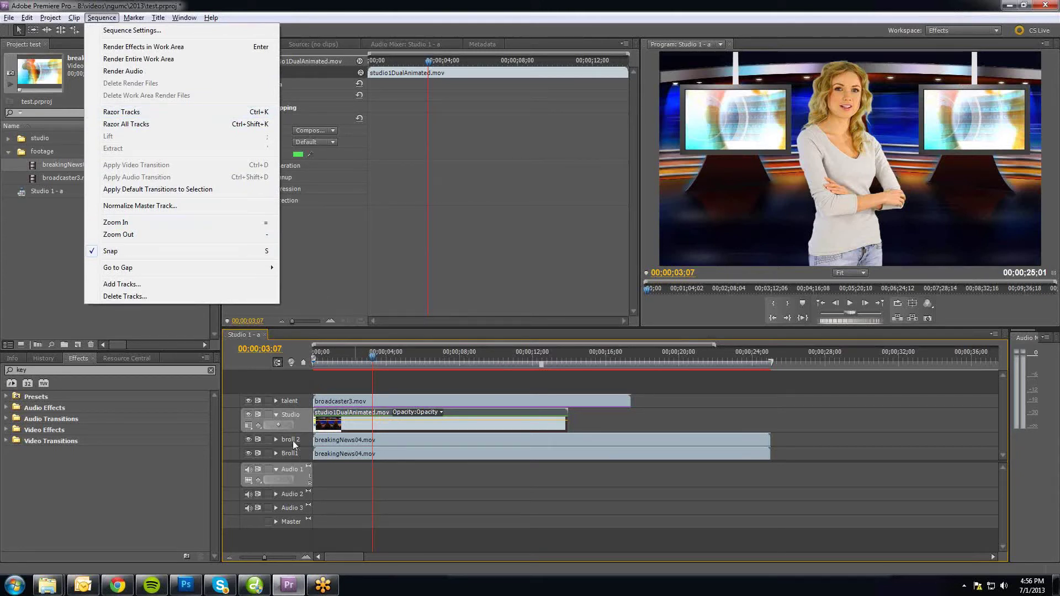
Step: Lock the talent, broll 2 and Broll1 tracks, leaving the Studio track editable
{"action": "left_click", "coordinate": [270, 401]}
{"action": "left_click", "coordinate": [268, 400]}
{"action": "left_click", "coordinate": [269, 439]}
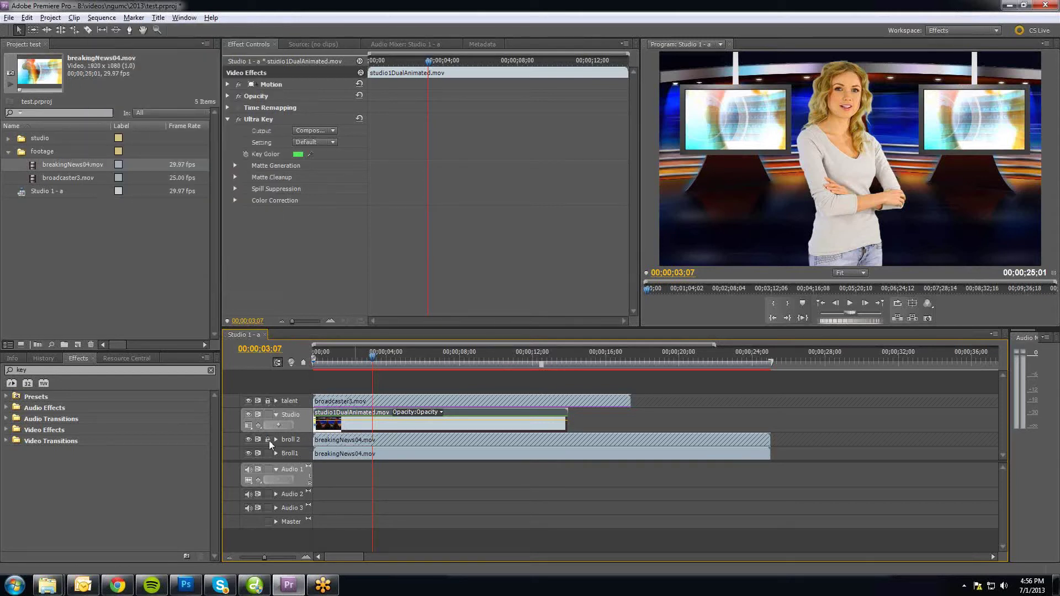
{"action": "left_click", "coordinate": [268, 453]}
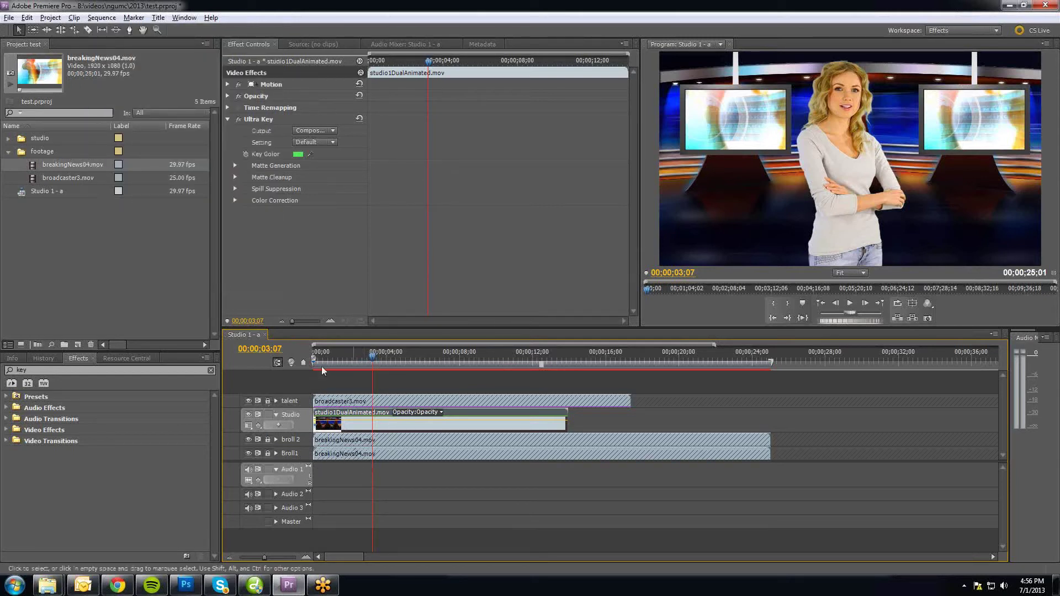
Step: Razor the studio1DualAnimated.mov clip on the Studio track at 00;00;03;07 and deselect it
{"action": "left_click", "coordinate": [134, 18]}
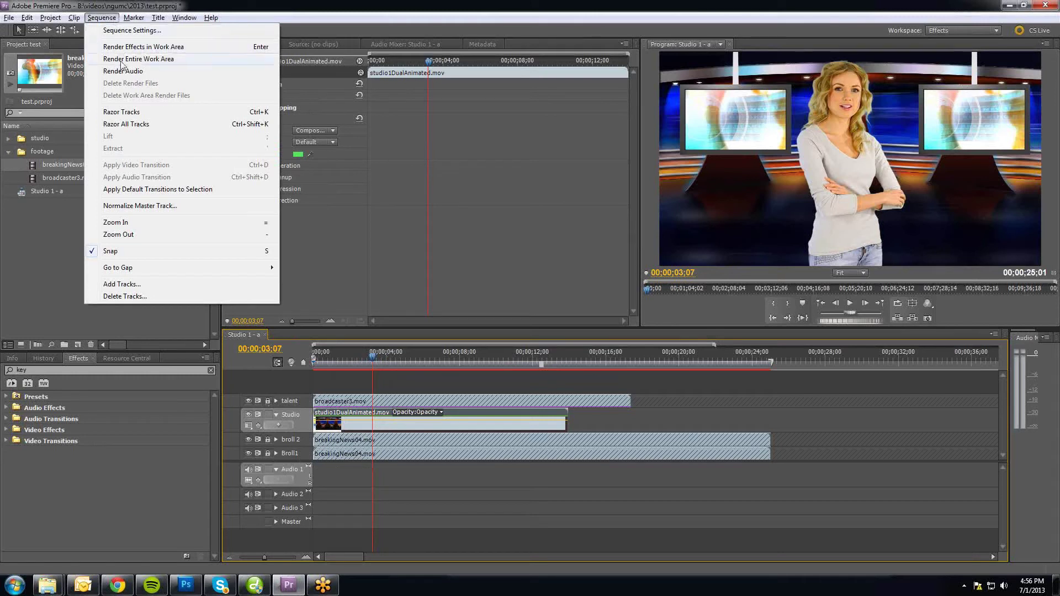
{"action": "left_click", "coordinate": [122, 112]}
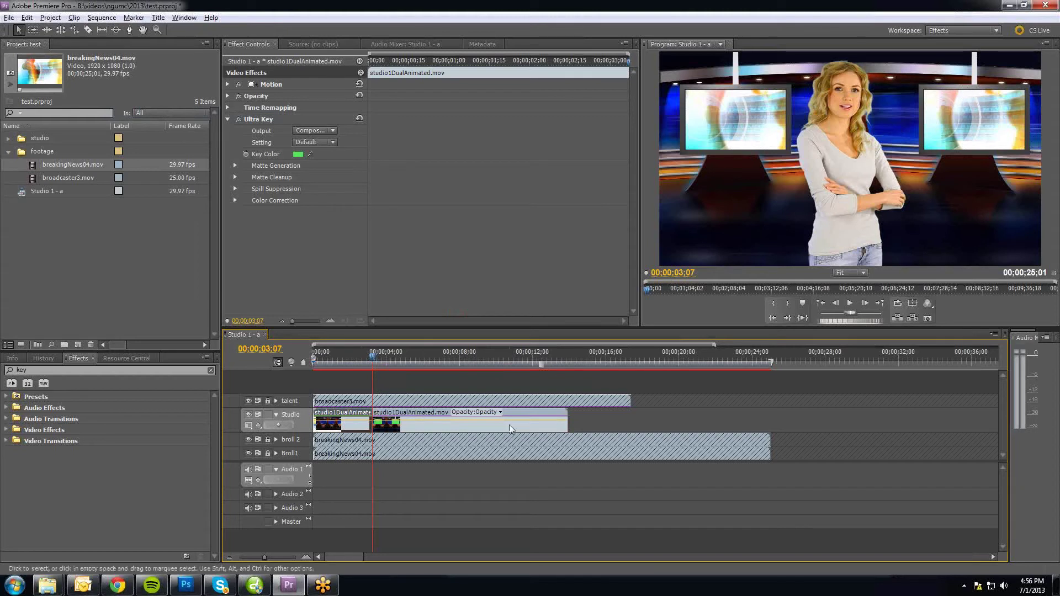
{"action": "left_click", "coordinate": [601, 421]}
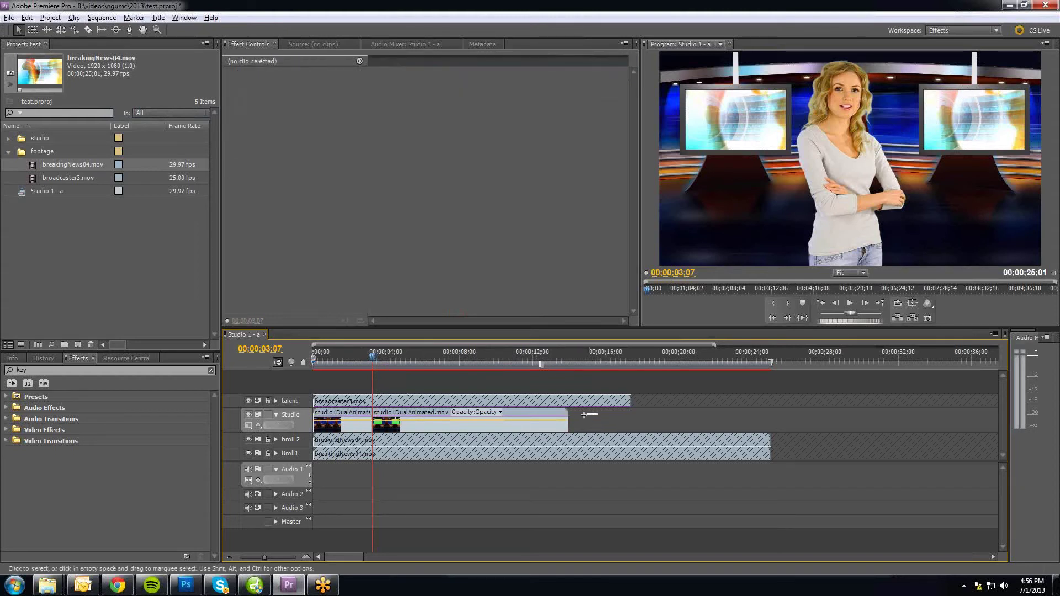
Step: Copy the second studio1DualAnimated.mov segment, the part after the cut on the Studio track
{"action": "left_click", "coordinate": [555, 423]}
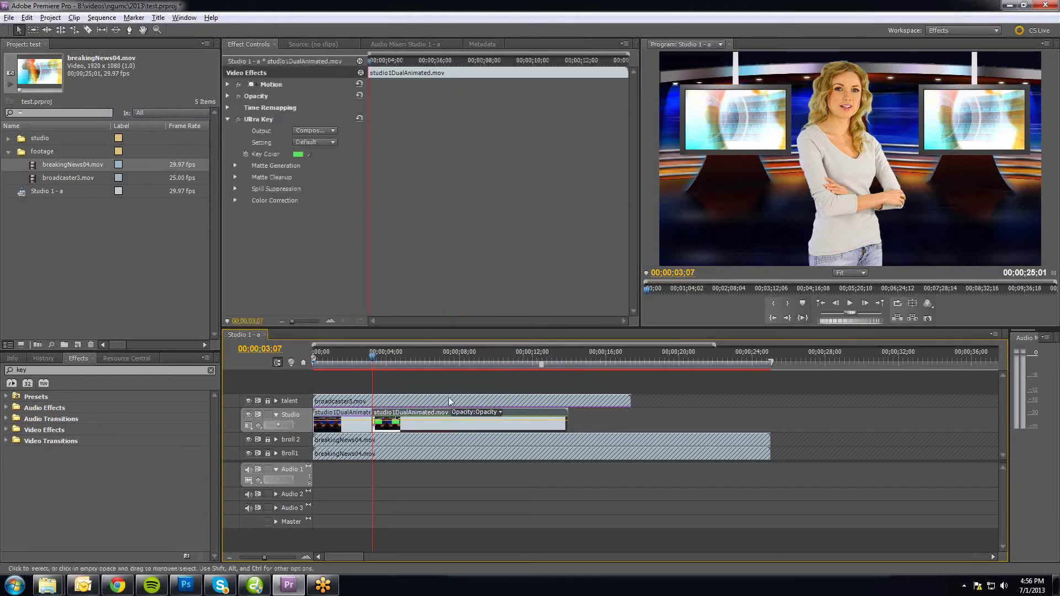
{"action": "left_click", "coordinate": [26, 17]}
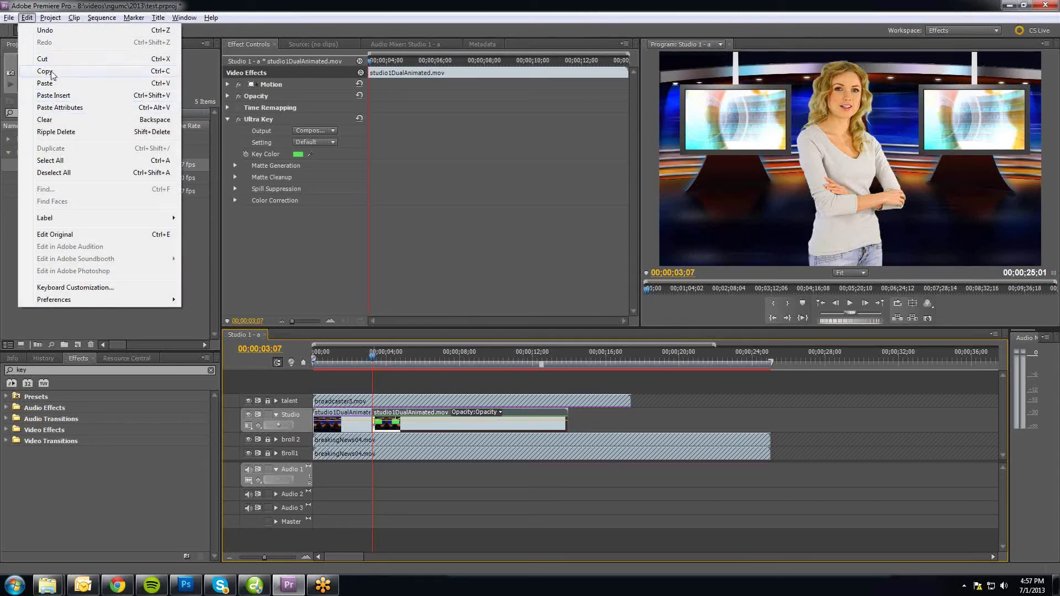
{"action": "left_click", "coordinate": [51, 71]}
Step: Place the playhead exactly at the end of the last Studio clip and paste the copied segment there
{"action": "left_click", "coordinate": [563, 359]}
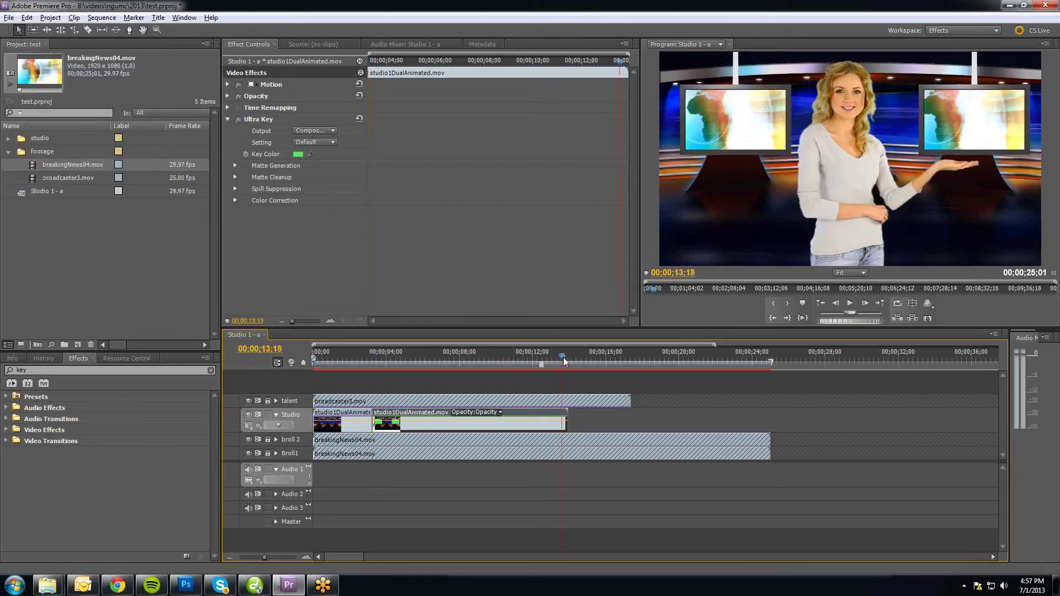
{"action": "left_click", "coordinate": [569, 356]}
{"action": "key", "text": "="}
{"action": "key", "text": "="}
{"action": "key", "text": "="}
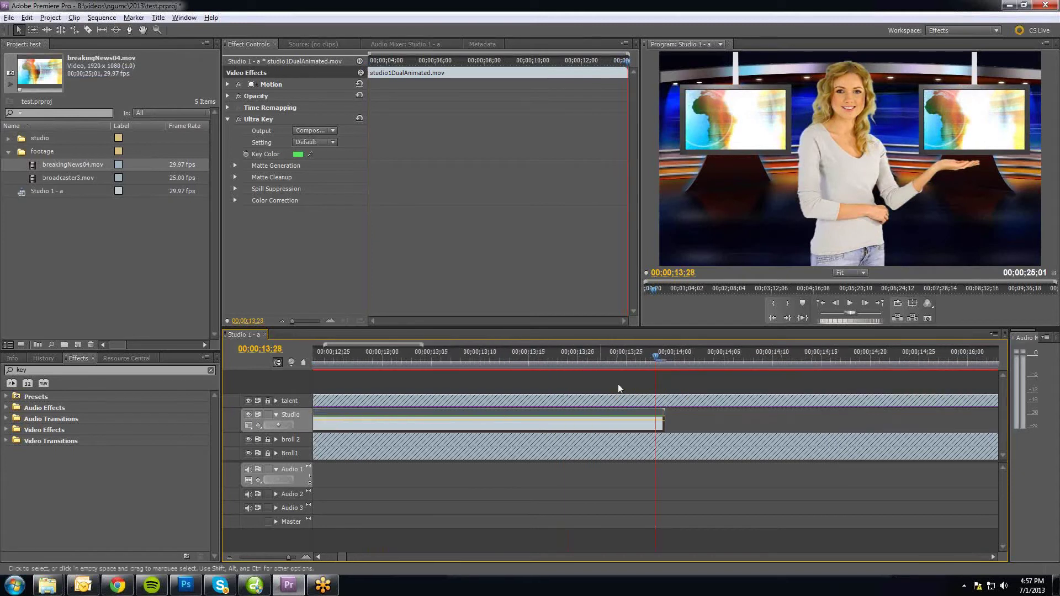
{"action": "key", "text": "-"}
{"action": "left_click", "coordinate": [671, 360]}
{"action": "key", "text": "-"}
{"action": "key", "text": "-"}
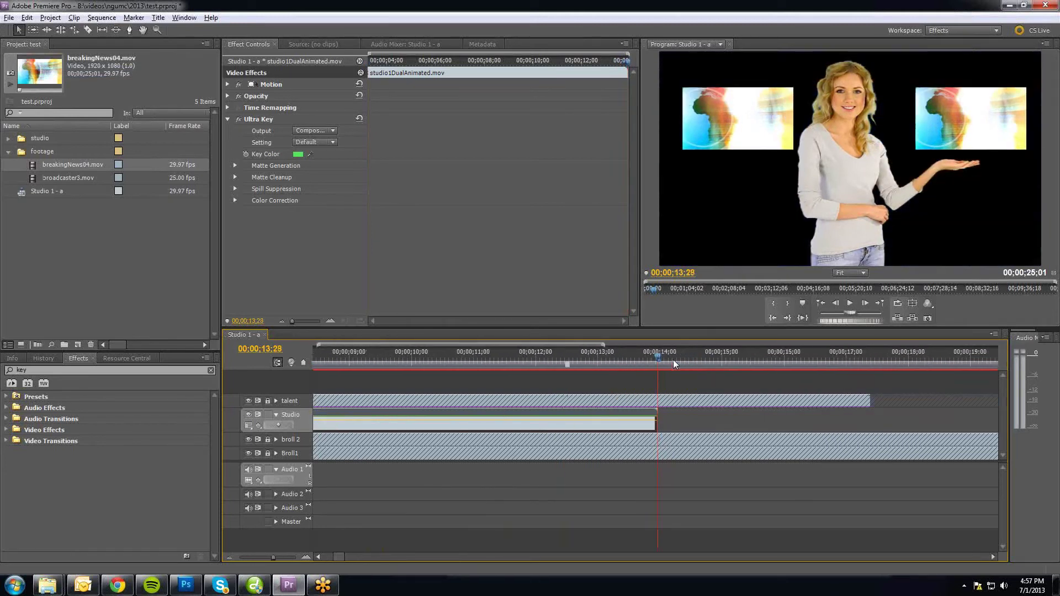
{"action": "key", "text": "-"}
{"action": "key", "text": "-"}
{"action": "key", "text": "-"}
{"action": "key", "text": "ctrl+v"}
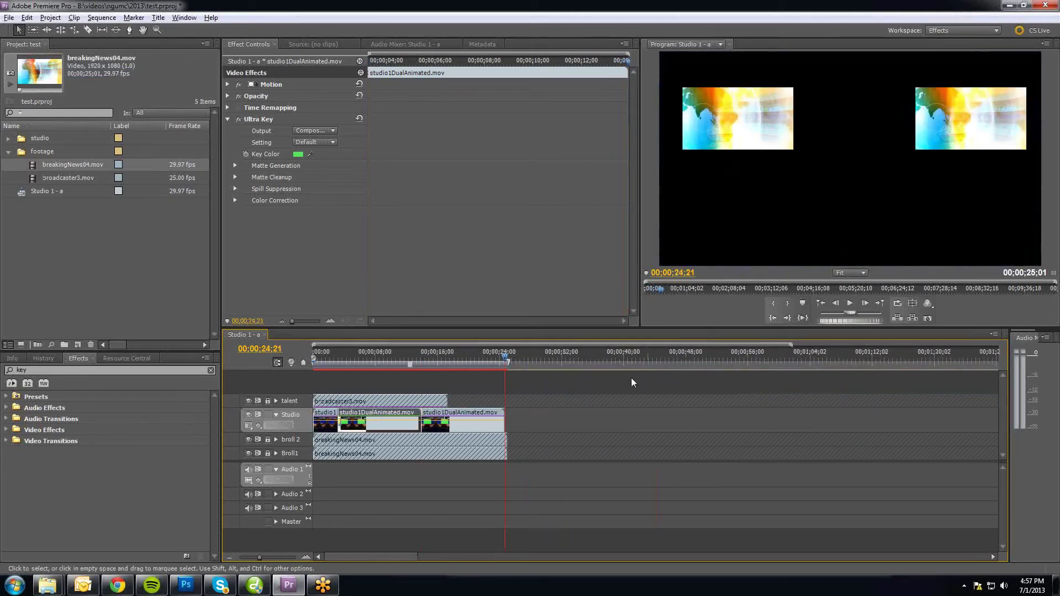
Step: Inspect the pasted Studio segment around 00;00;15;04 and return the playhead to the start of the sequence
{"action": "key", "text": "="}
{"action": "left_click", "coordinate": [507, 362]}
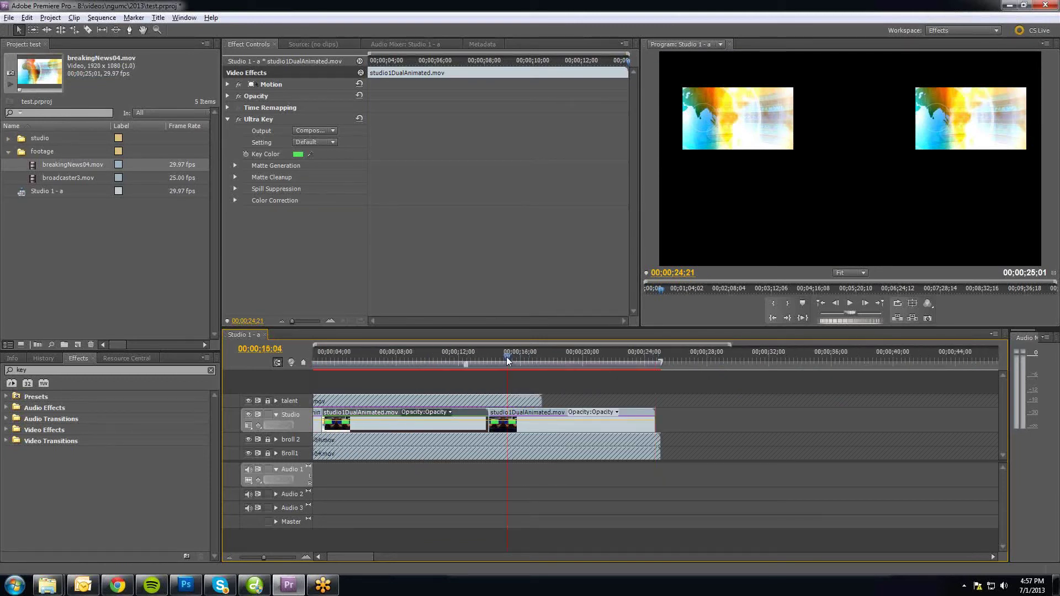
{"action": "scroll", "coordinate": [497, 359], "scroll_direction": "up", "scroll_amount": 2}
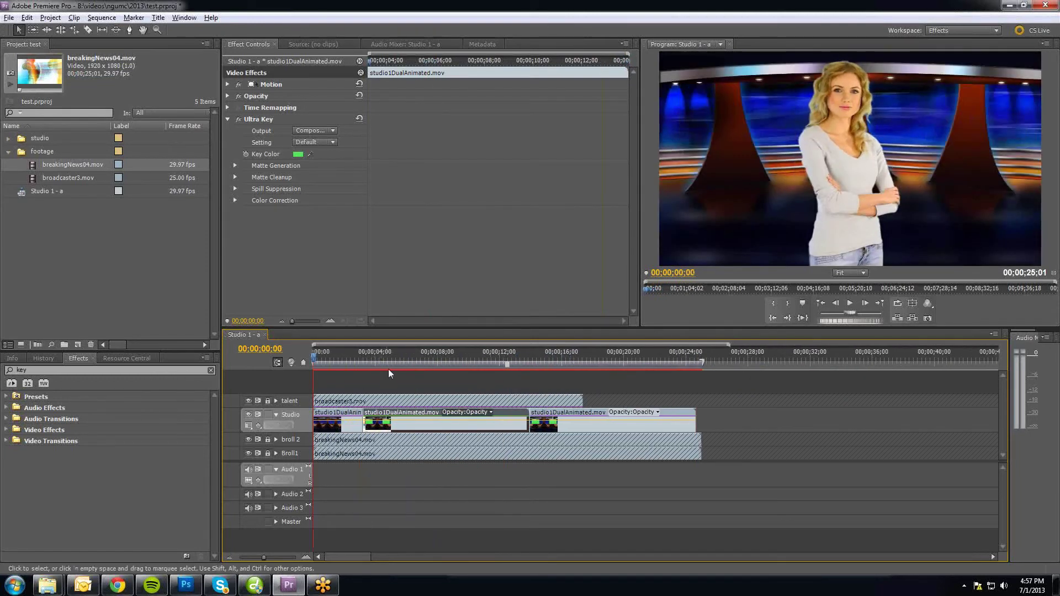
Step: Review the join between the second Studio segment and its pasted copy around 00;00;14;00
{"action": "left_click", "coordinate": [419, 361]}
{"action": "left_click_drag", "start_coordinate": [420, 363], "coordinate": [531, 363]}
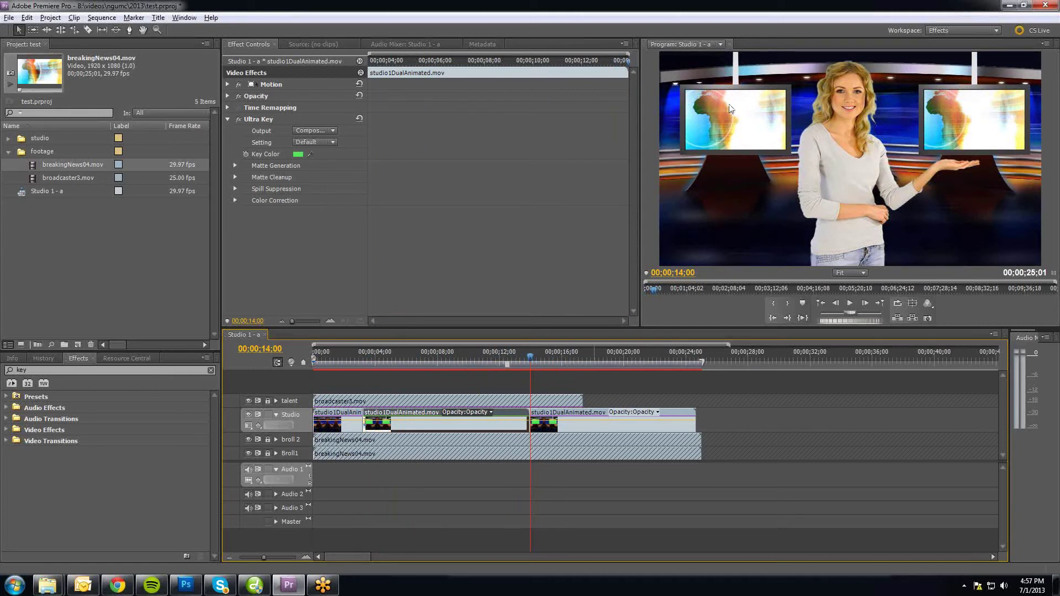
{"action": "mouse_move", "coordinate": [535, 359]}
{"action": "left_mouse_down"}
{"action": "mouse_move", "coordinate": [505, 360]}
{"action": "mouse_move", "coordinate": [547, 356]}
{"action": "mouse_move", "coordinate": [525, 354]}
{"action": "left_mouse_up"}
Step: Clear the effects search and expand Video Transitions to show the Dissolve transitions
{"action": "left_click_drag", "start_coordinate": [43, 371], "coordinate": [3, 375]}
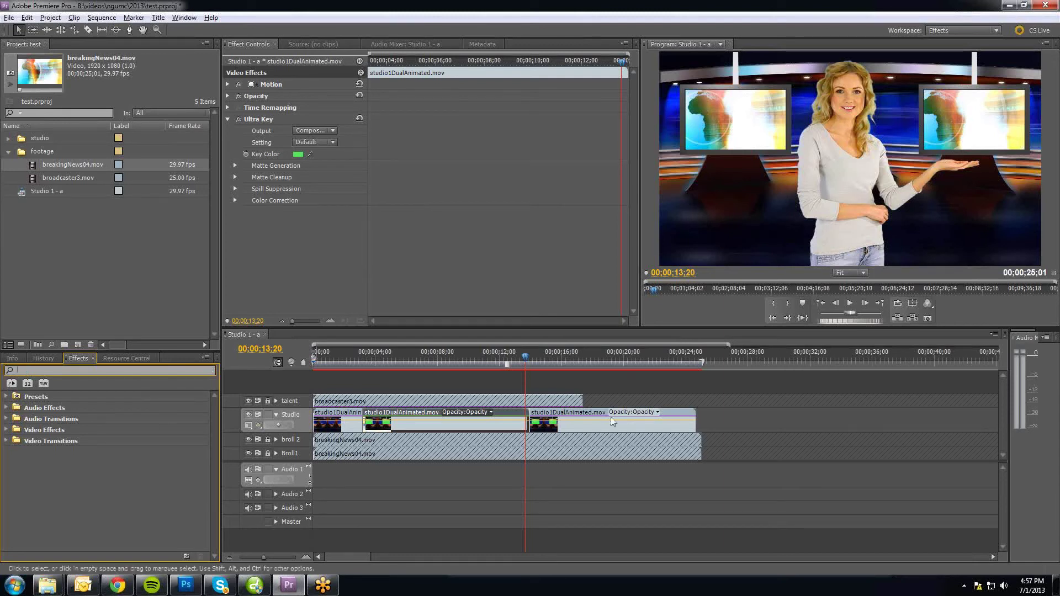
{"action": "left_click", "coordinate": [6, 441]}
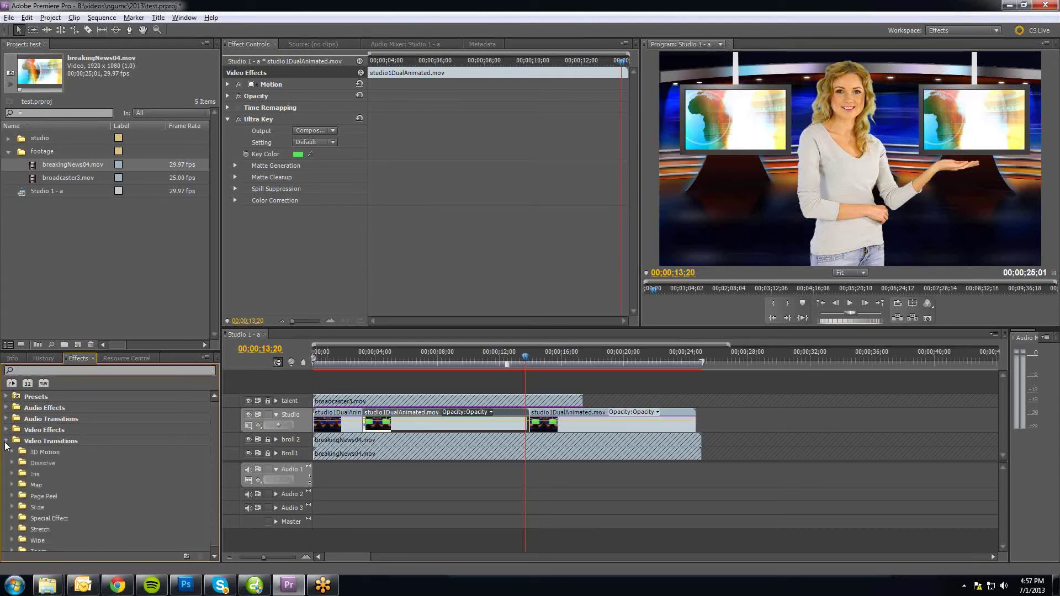
{"action": "left_click", "coordinate": [13, 463]}
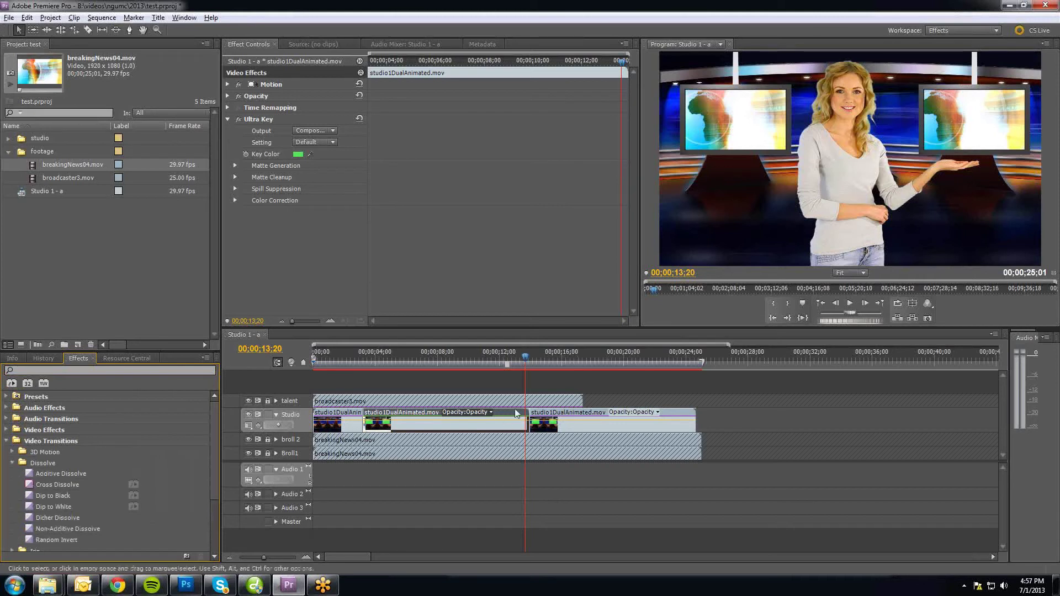
Step: Try a Cross Dissolve at the end of the second studio1DualAnimated.mov segment and preview it
{"action": "key", "text": "equal"}
{"action": "key", "text": "equal"}
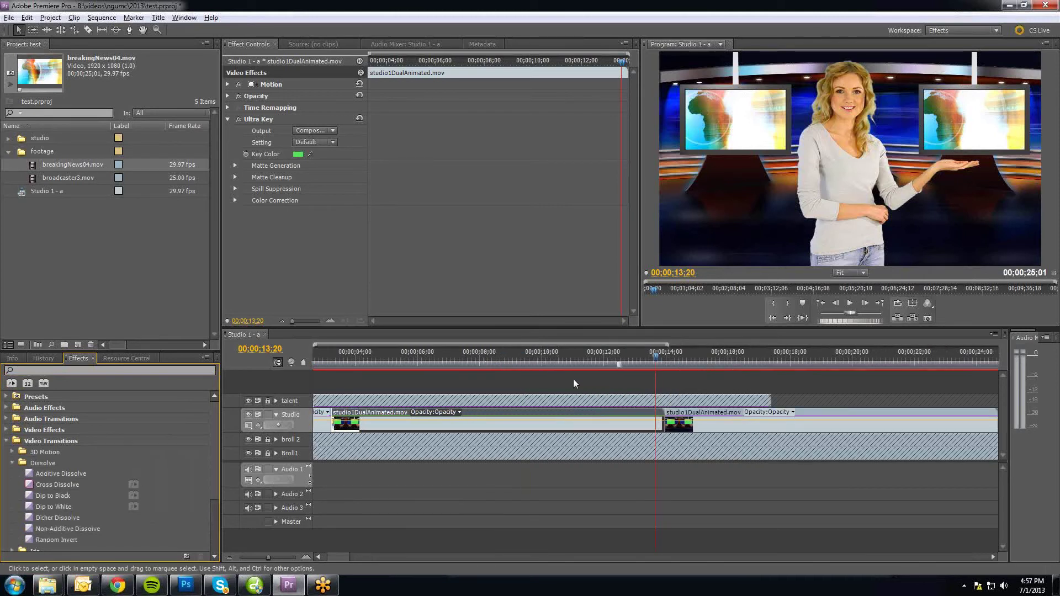
{"action": "left_click_drag", "start_coordinate": [31, 489], "coordinate": [411, 476]}
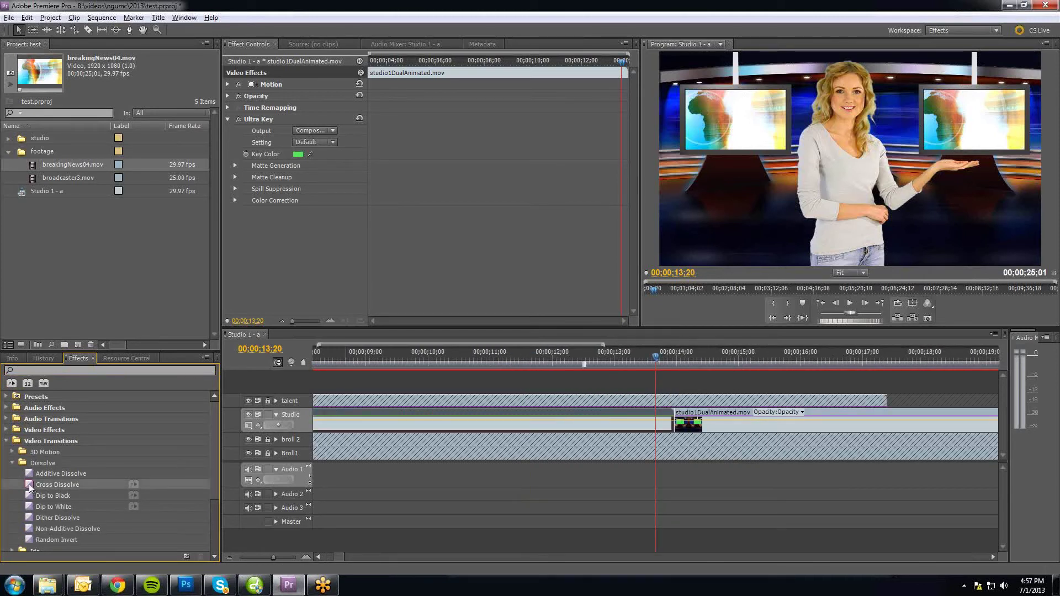
{"action": "mouse_move", "coordinate": [672, 415]}
{"action": "left_mouse_down"}
{"action": "mouse_move", "coordinate": [681, 420]}
{"action": "mouse_move", "coordinate": [662, 415]}
{"action": "left_mouse_up"}
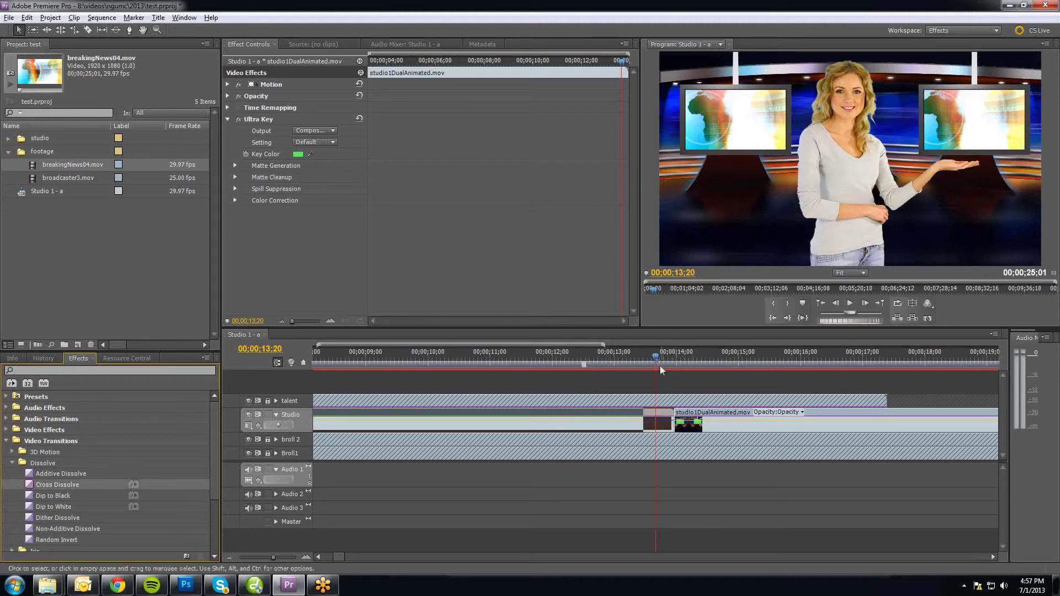
{"action": "left_click_drag", "start_coordinate": [655, 363], "coordinate": [630, 365]}
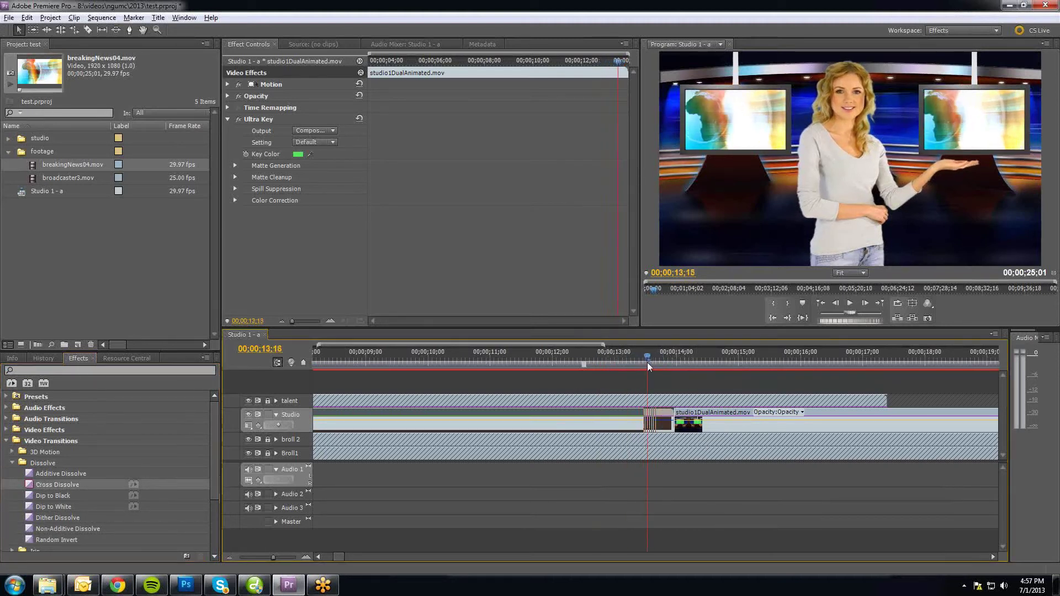
{"action": "key", "text": "minus"}
{"action": "key", "text": "minus"}
{"action": "key", "text": "minus"}
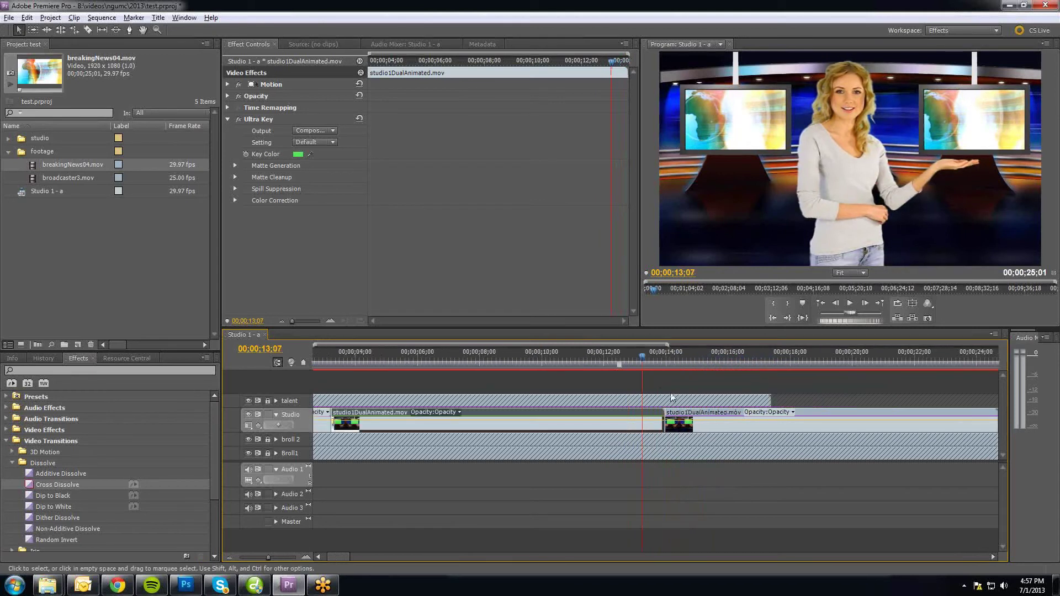
{"action": "left_click_drag", "start_coordinate": [36, 488], "coordinate": [522, 421]}
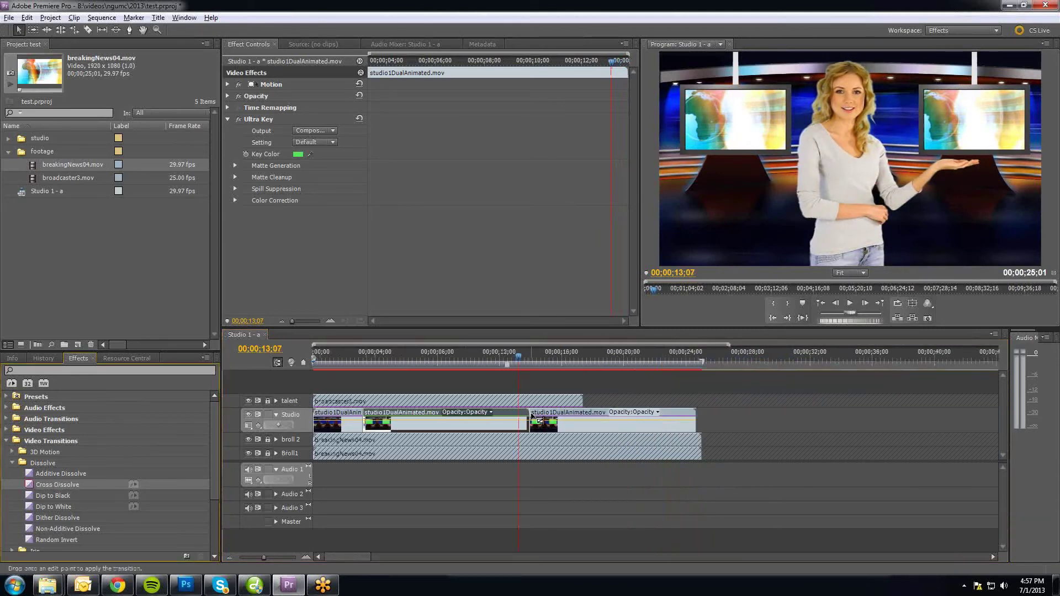
Step: Apply a Cross Dissolve to the end of the second Studio segment, where it meets the pasted copy
{"action": "key", "text": "equal"}
{"action": "key", "text": "equal"}
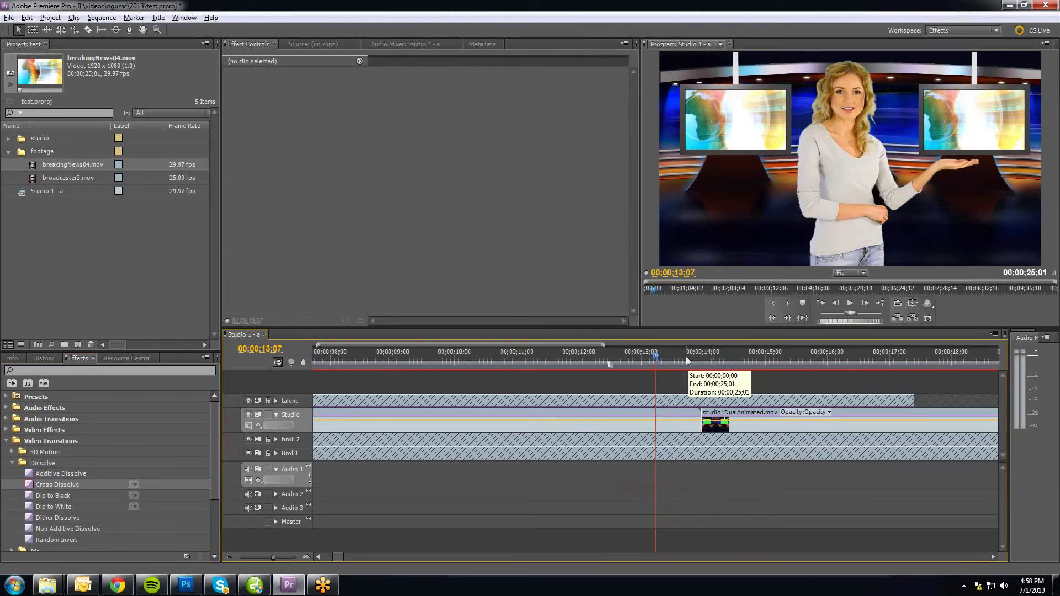
{"action": "mouse_move", "coordinate": [690, 356]}
{"action": "left_mouse_down"}
{"action": "mouse_move", "coordinate": [705, 359]}
{"action": "mouse_move", "coordinate": [676, 364]}
{"action": "left_mouse_up"}
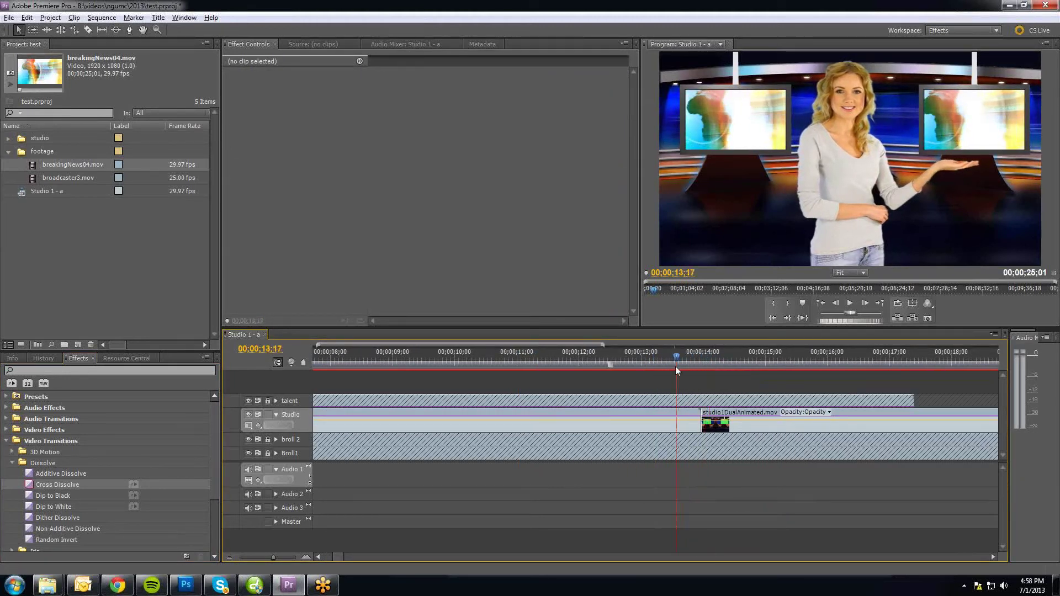
{"action": "left_click_drag", "start_coordinate": [32, 489], "coordinate": [691, 415]}
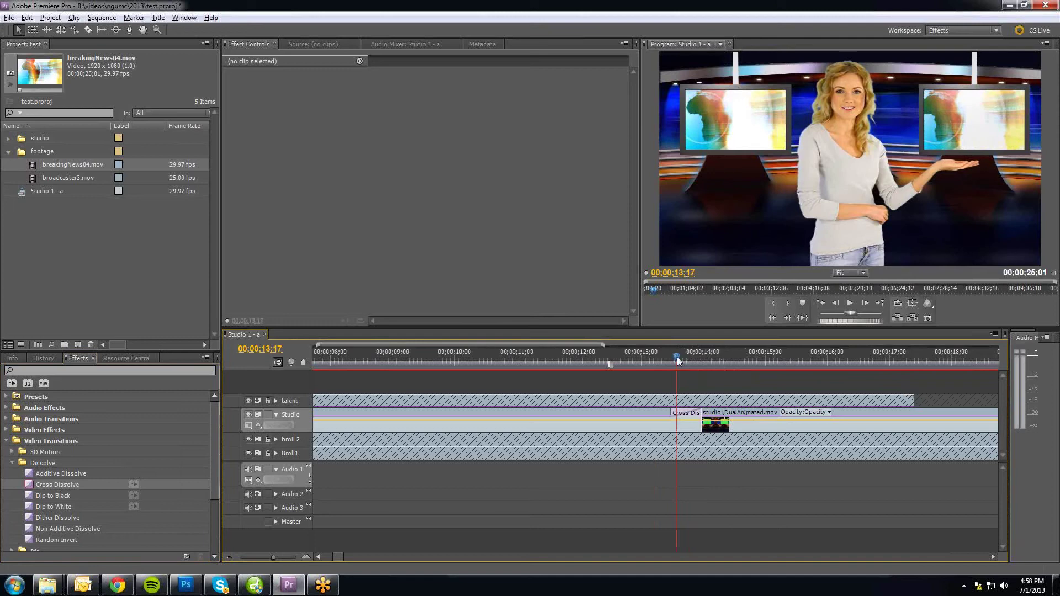
Step: Review playback across the Cross Dissolve from 00;00;12;02 to 00;00;15;15 and select the Studio track clips
{"action": "left_click_drag", "start_coordinate": [676, 357], "coordinate": [582, 366]}
{"action": "key", "text": "minus"}
{"action": "key", "text": "minus"}
{"action": "key", "text": "minus"}
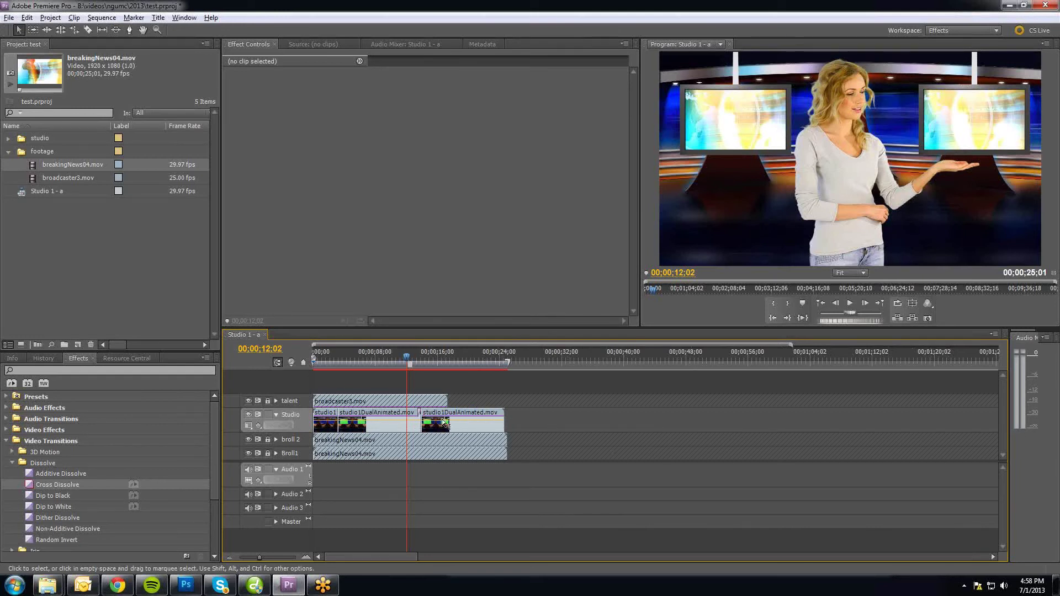
{"action": "left_click", "coordinate": [410, 359]}
{"action": "left_click_drag", "start_coordinate": [411, 359], "coordinate": [431, 360]}
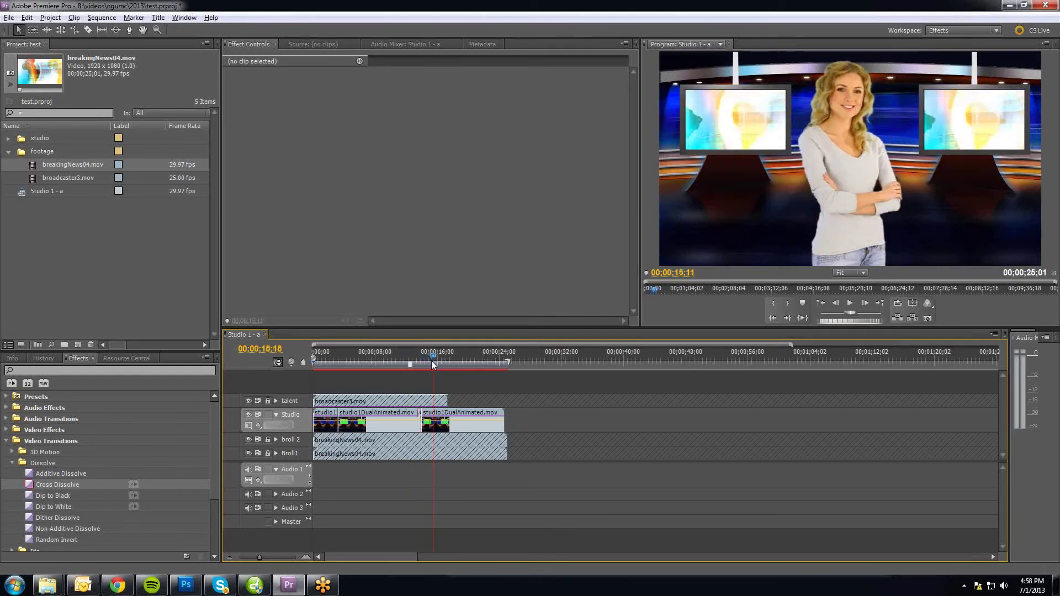
{"action": "left_click_drag", "start_coordinate": [511, 419], "coordinate": [447, 441]}
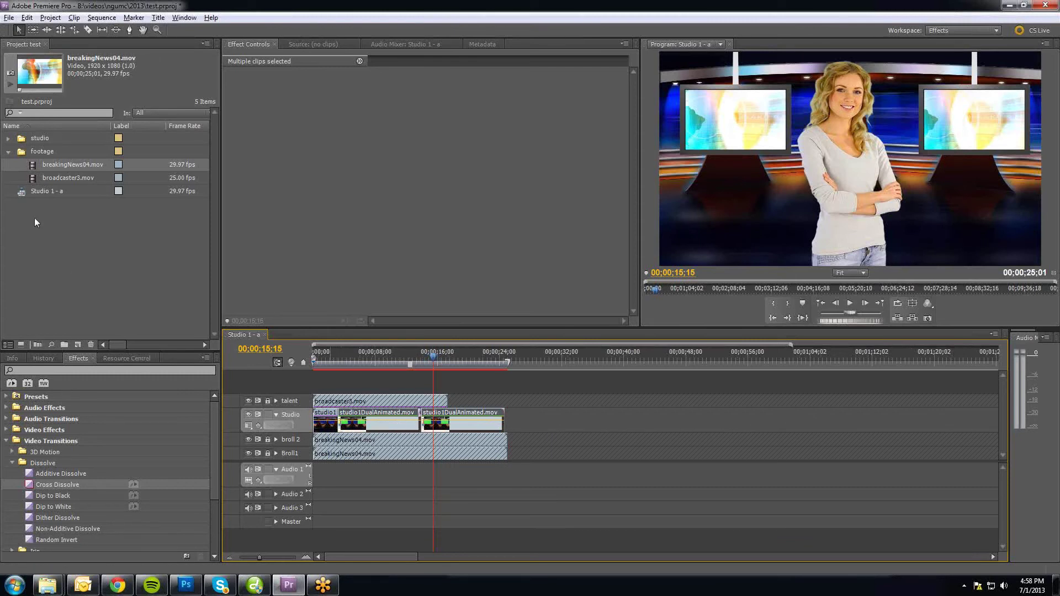
Step: Collapse the footage bin and create a new HDV 1080p30 sequence named studio 1 - b
{"action": "left_click", "coordinate": [8, 151]}
{"action": "left_click_drag", "start_coordinate": [428, 356], "coordinate": [358, 357]}
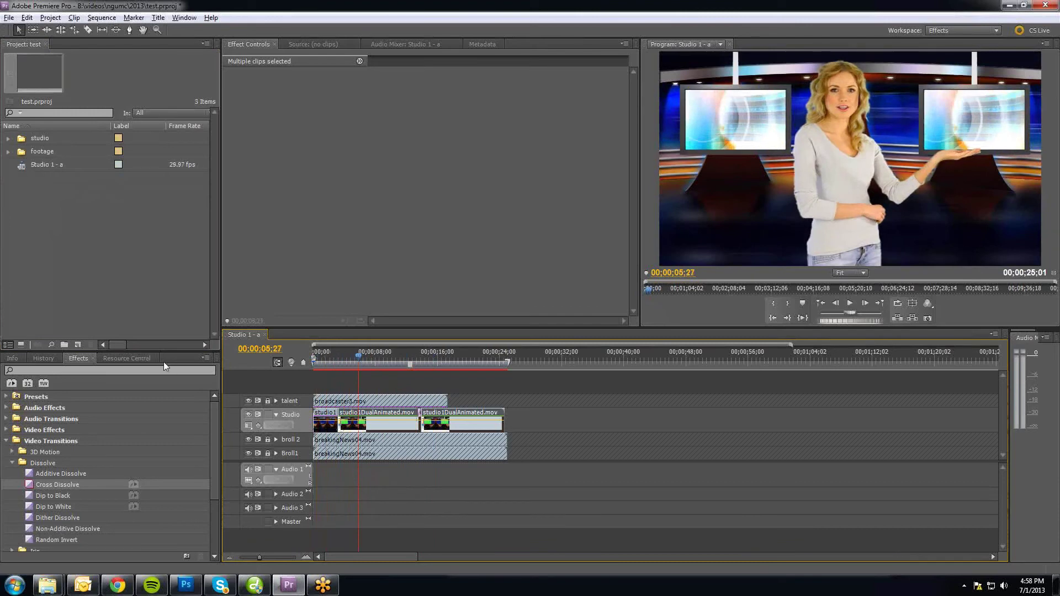
{"action": "left_click", "coordinate": [77, 345]}
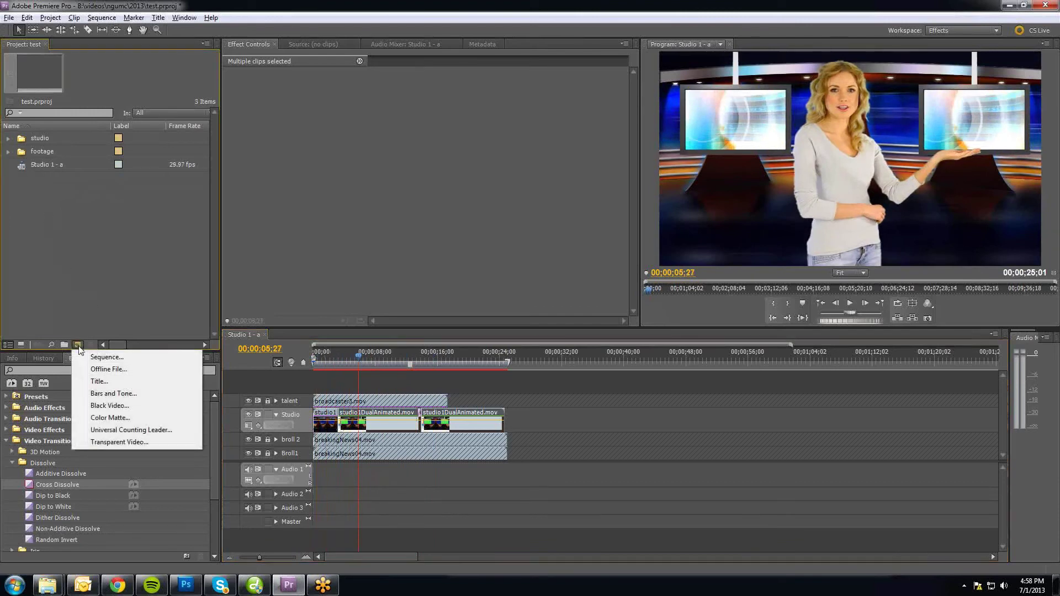
{"action": "left_click", "coordinate": [105, 357]}
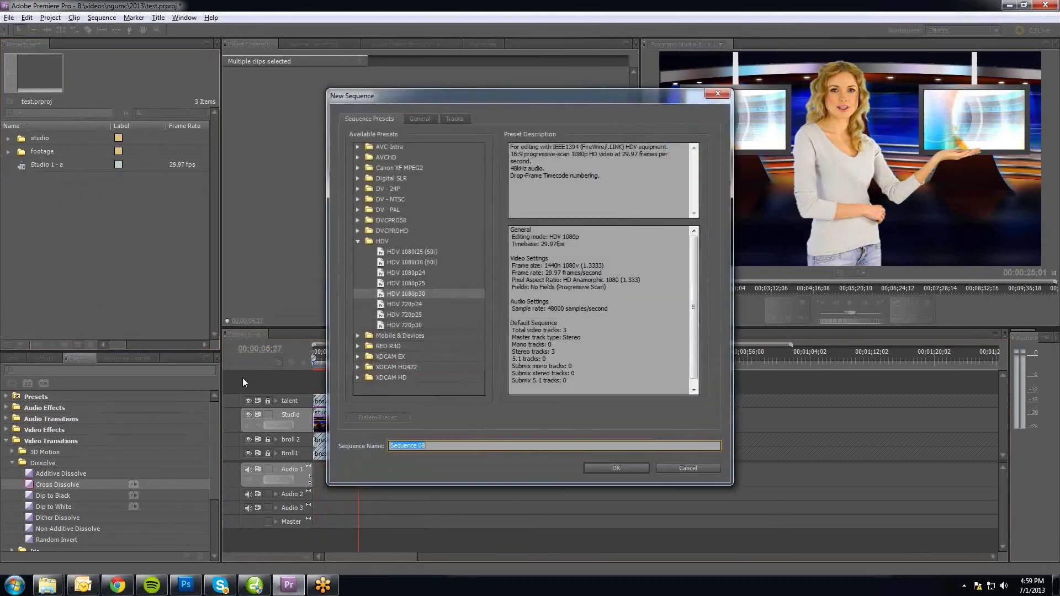
{"action": "type", "text": "studio 1 - b"}
{"action": "key", "text": "Return"}
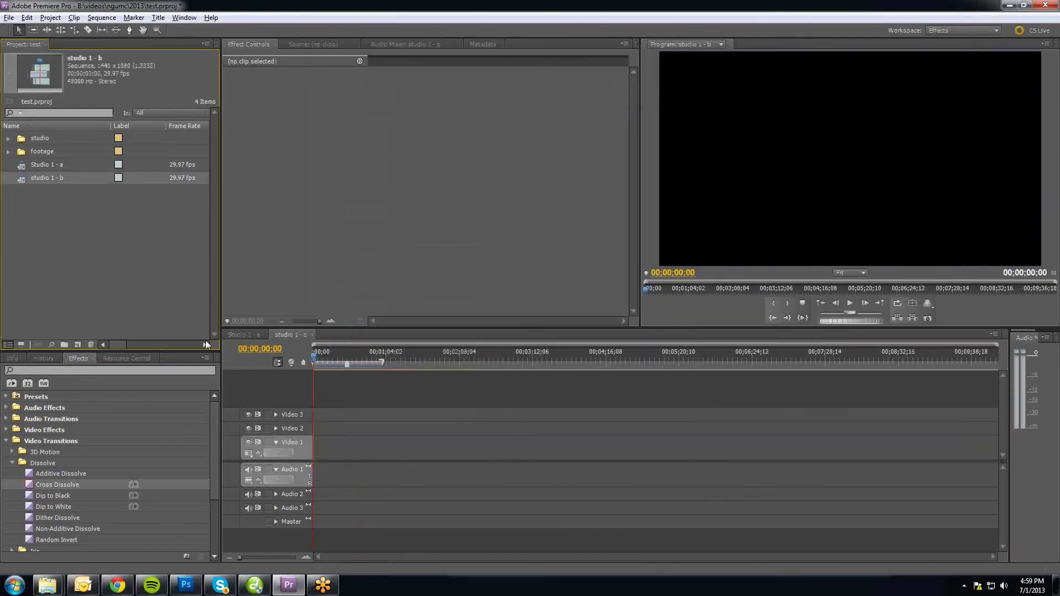
Step: Find studio1LeftLoop.mov in the studio bin and place it at the start of Video 1
{"action": "left_click", "coordinate": [40, 140]}
{"action": "left_click", "coordinate": [8, 138]}
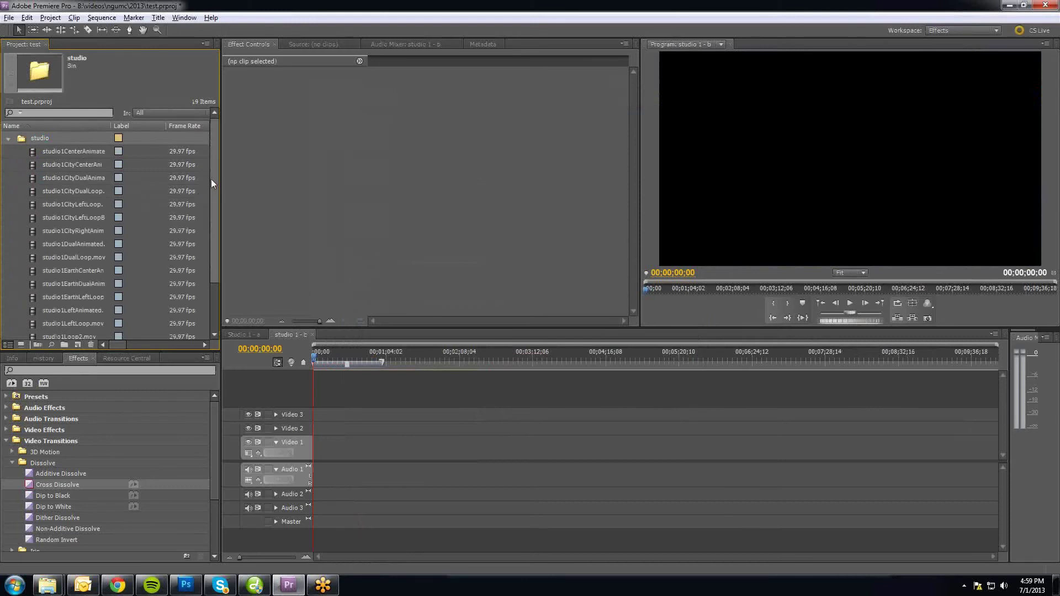
{"action": "left_click_drag", "start_coordinate": [211, 179], "coordinate": [212, 223]}
{"action": "left_click", "coordinate": [41, 259]}
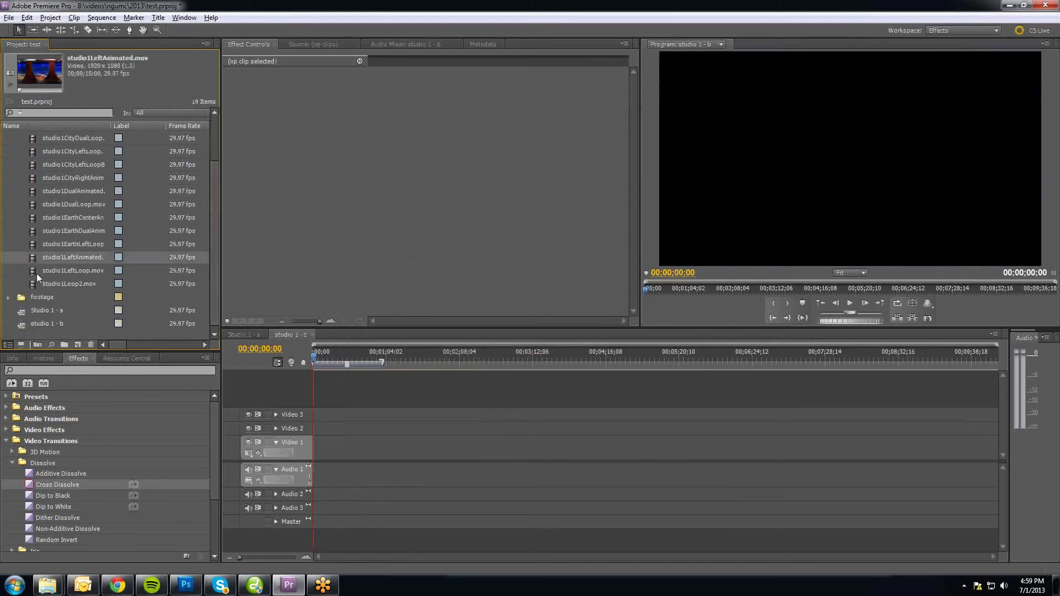
{"action": "left_click", "coordinate": [32, 271]}
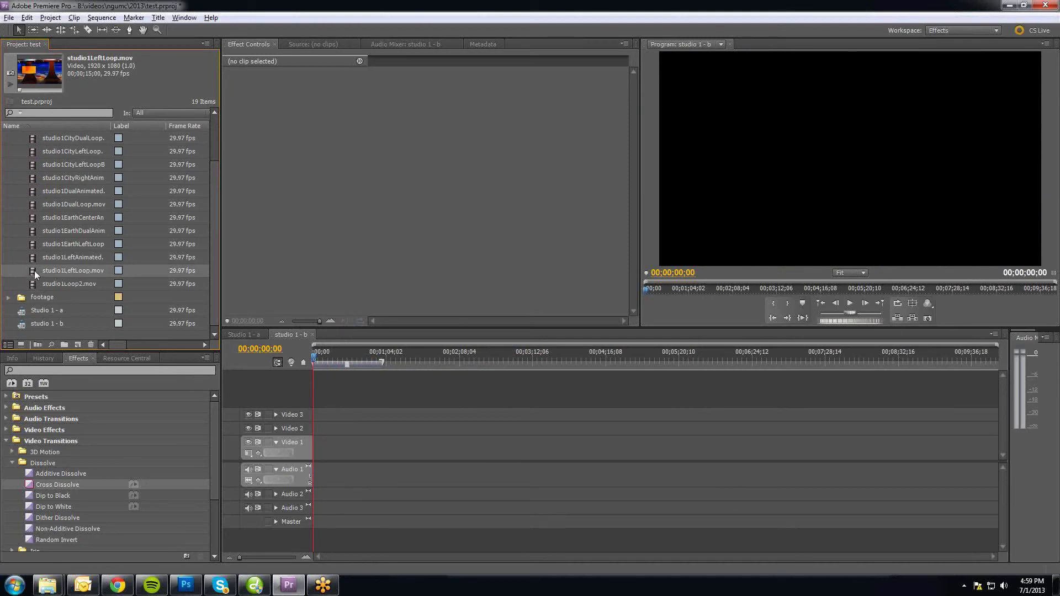
{"action": "left_click_drag", "start_coordinate": [35, 270], "coordinate": [324, 448]}
Step: Preview the studio1LeftLoop.mov clip on Video 1 up to about 00;00;11;25
{"action": "left_click", "coordinate": [320, 354]}
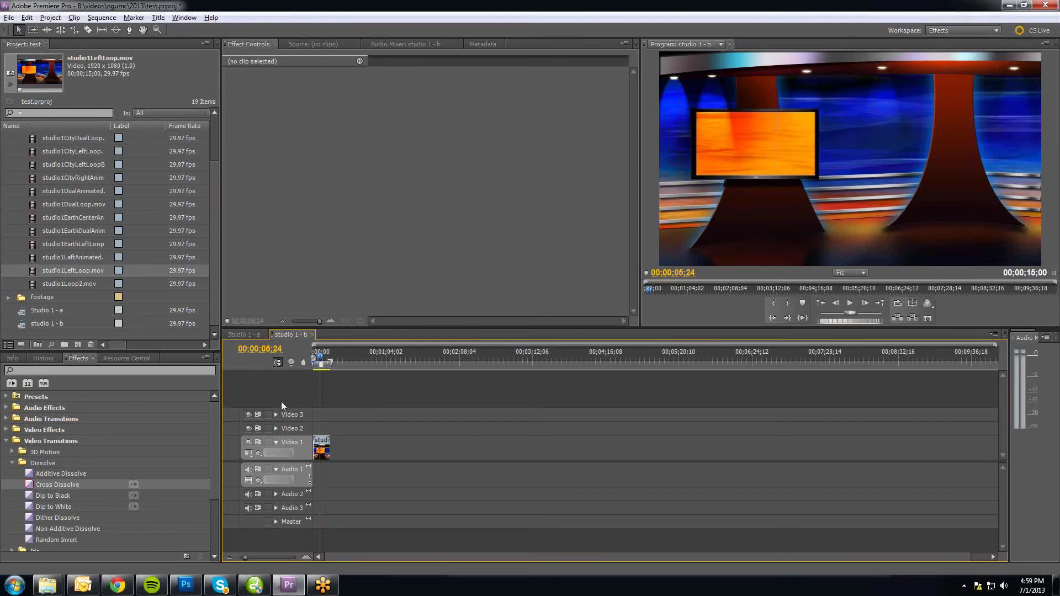
{"action": "key", "text": "="}
{"action": "key", "text": "="}
{"action": "key", "text": "="}
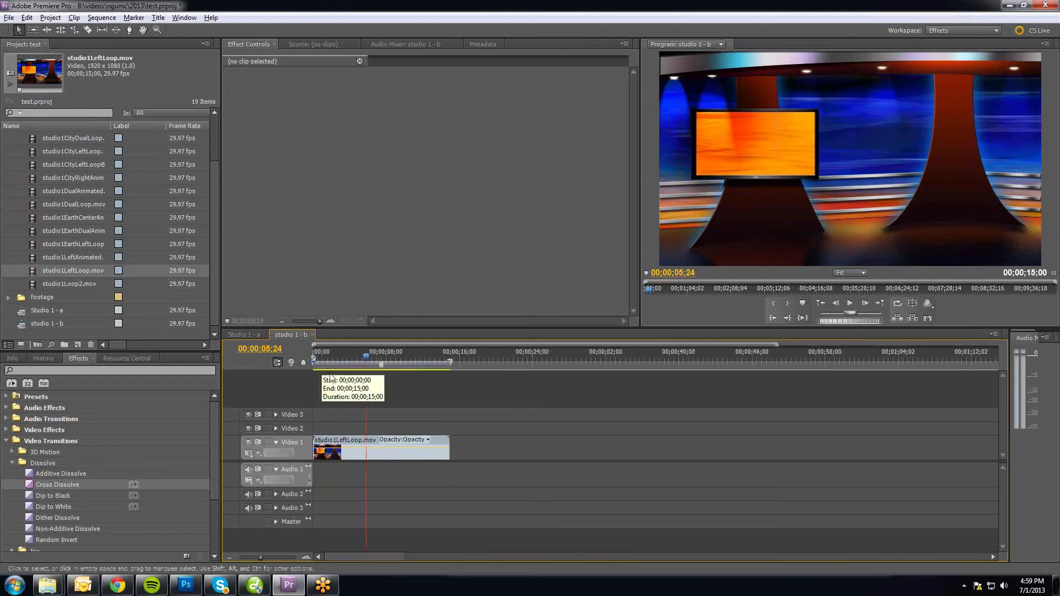
{"action": "left_click_drag", "start_coordinate": [375, 366], "coordinate": [423, 360]}
Step: Copy the studio1LeftLoop.mov clip and place the playhead exactly at its end, 00;00;15;00
{"action": "left_click", "coordinate": [444, 451]}
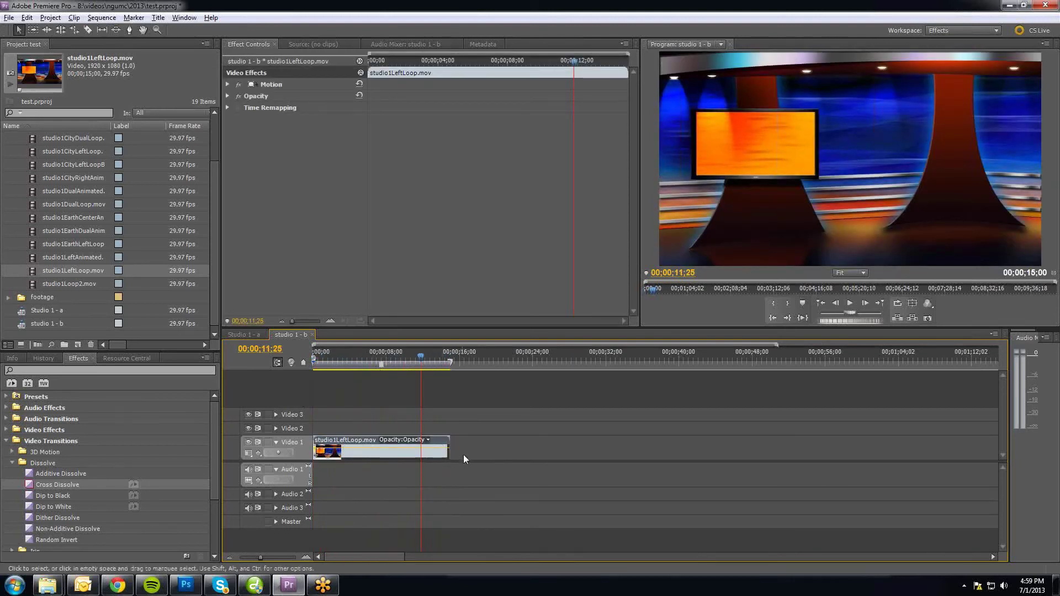
{"action": "left_click", "coordinate": [450, 359]}
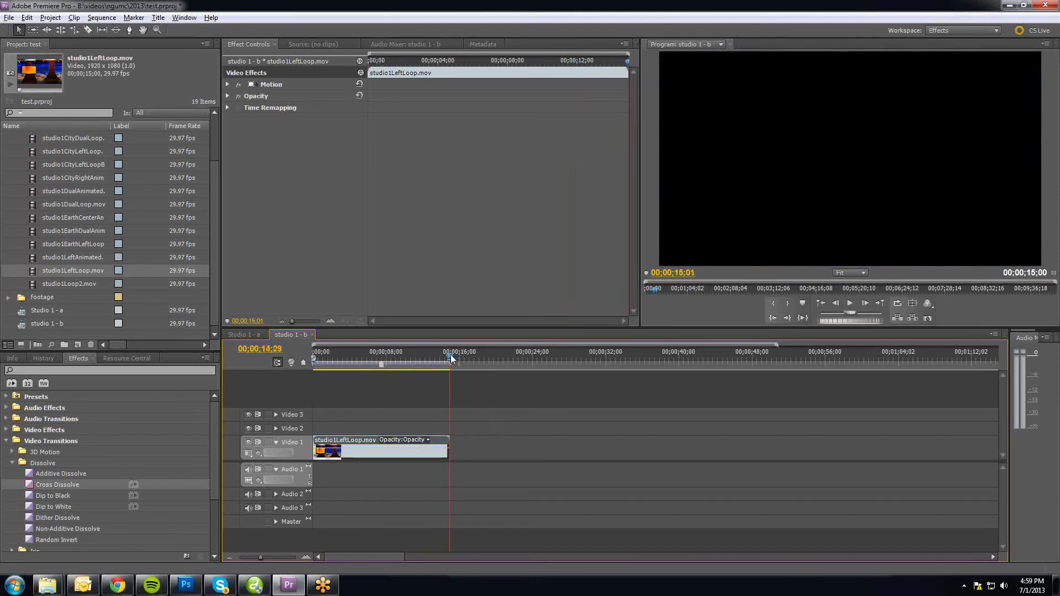
{"action": "key", "text": "="}
{"action": "key", "text": "="}
{"action": "key", "text": "="}
{"action": "key", "text": "="}
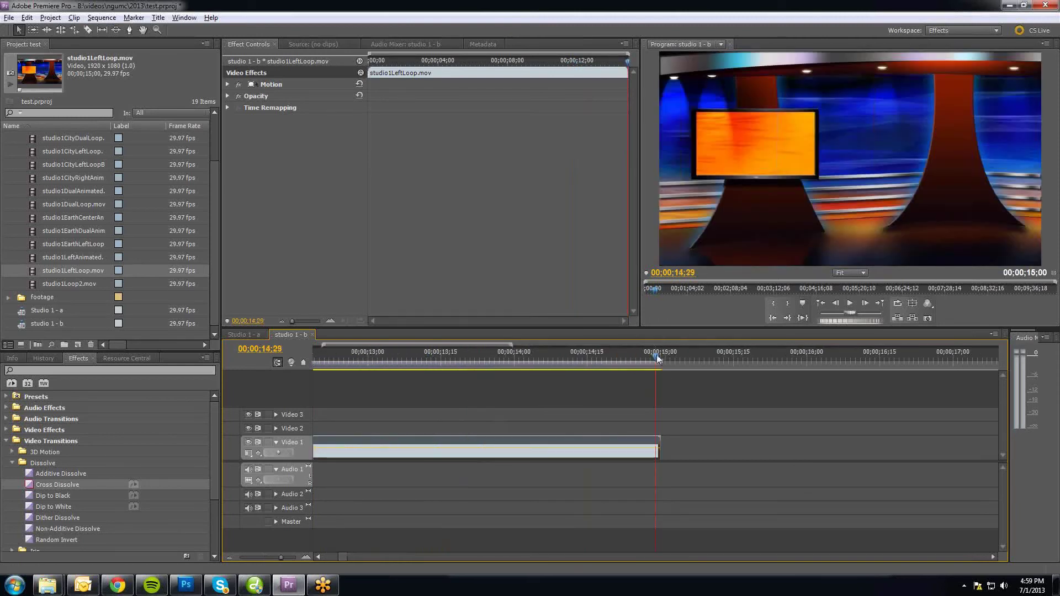
{"action": "left_click", "coordinate": [660, 359]}
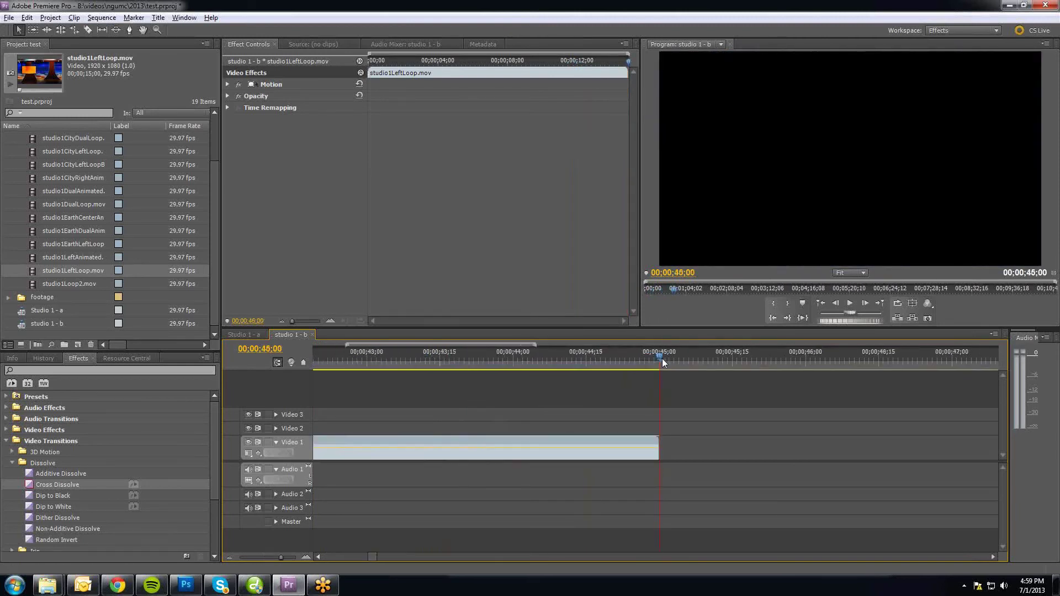
Step: Paste five copies of studio1LeftLoop.mov back to back on Video 1
{"action": "key", "text": "ctrl+v"}
{"action": "key", "text": "ctrl+v"}
{"action": "key", "text": "ctrl+v"}
{"action": "key", "text": "ctrl+v"}
{"action": "key", "text": "ctrl+v"}
{"action": "key", "text": "minus"}
{"action": "key", "text": "minus"}
{"action": "key", "text": "minus"}
{"action": "key", "text": "minus"}
{"action": "key", "text": "minus"}
{"action": "key", "text": "minus"}
{"action": "key", "text": "minus"}
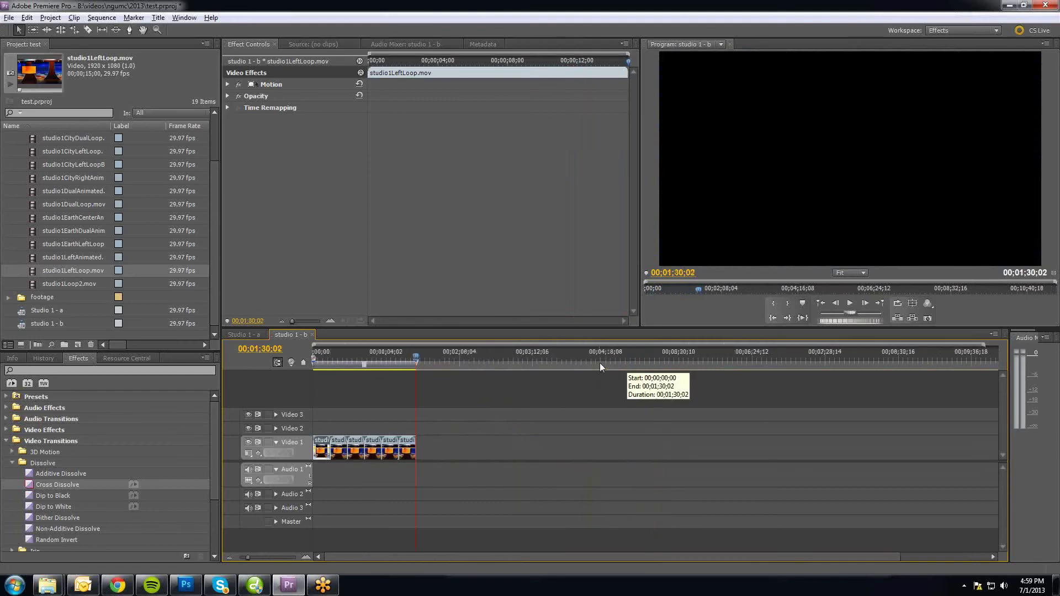
Step: Inspect the first join between the repeated loops and return the playhead to the sequence start
{"action": "left_click_drag", "start_coordinate": [398, 352], "coordinate": [331, 352]}
{"action": "key", "text": "equal"}
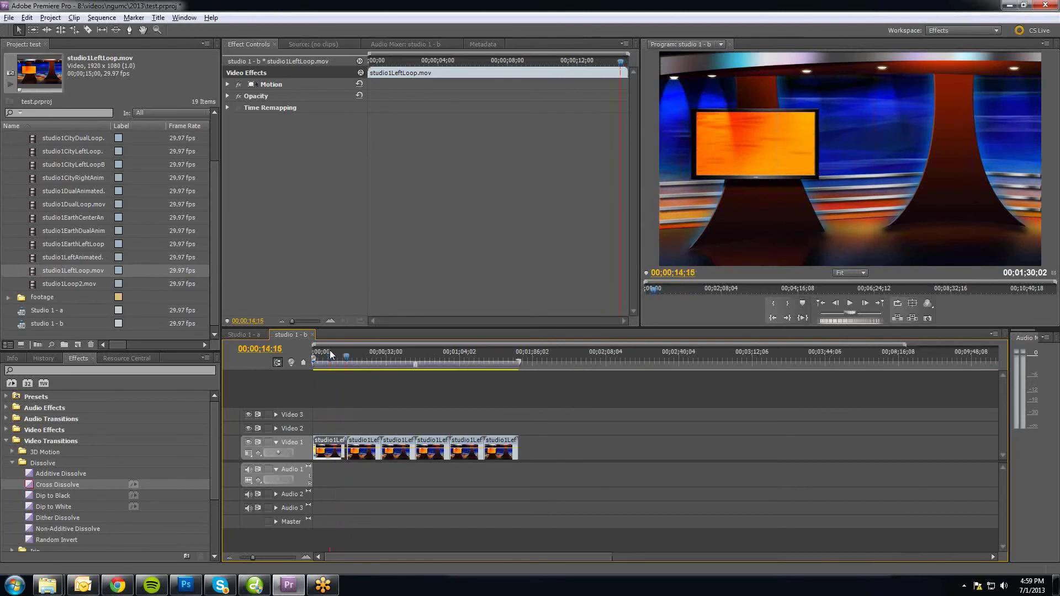
{"action": "key", "text": "equal"}
{"action": "left_click", "coordinate": [441, 359]}
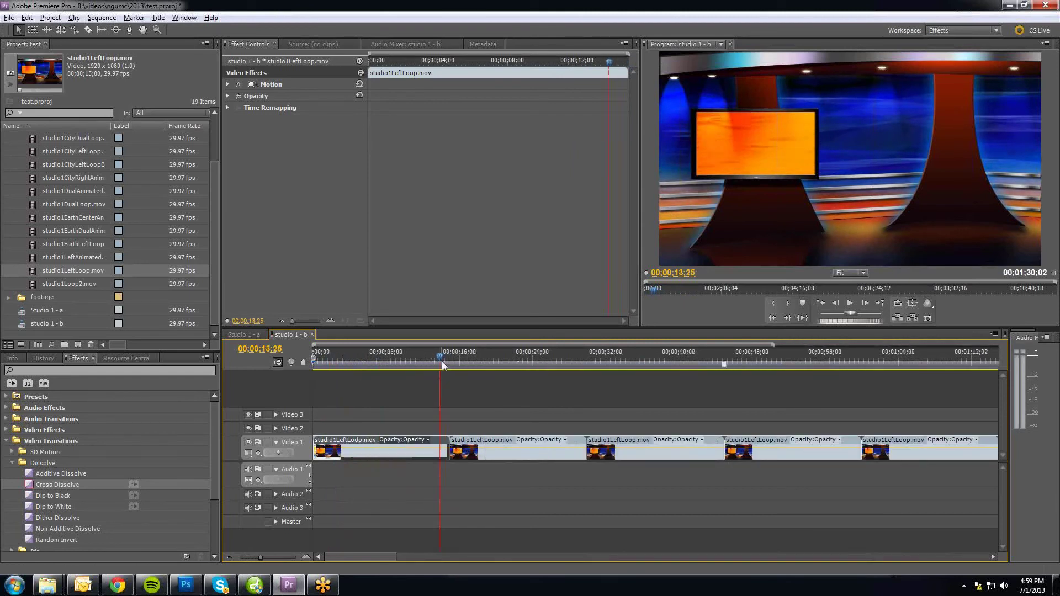
{"action": "key", "text": "Home"}
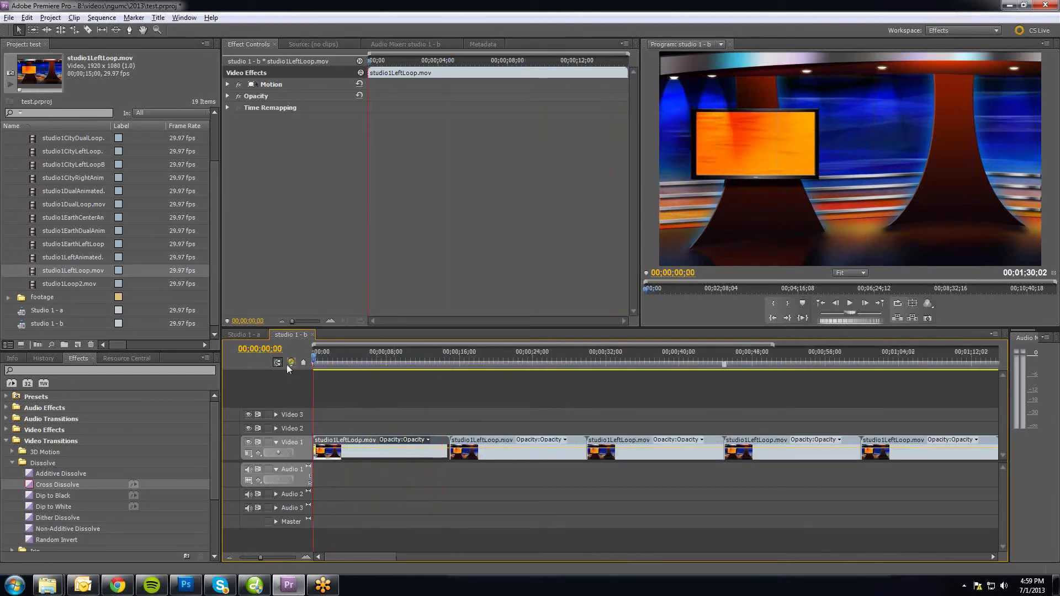
Step: Collapse the studio bin and switch back to the Studio 1 - a sequence
{"action": "scroll", "coordinate": [151, 147], "scroll_direction": "up", "scroll_amount": 2}
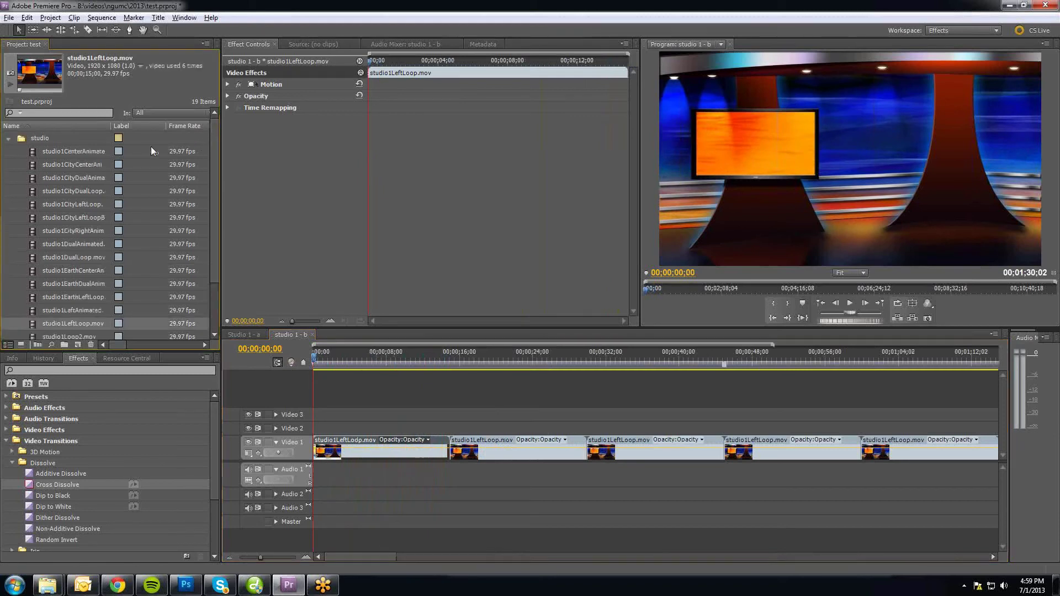
{"action": "left_click", "coordinate": [8, 138]}
{"action": "left_click", "coordinate": [243, 334]}
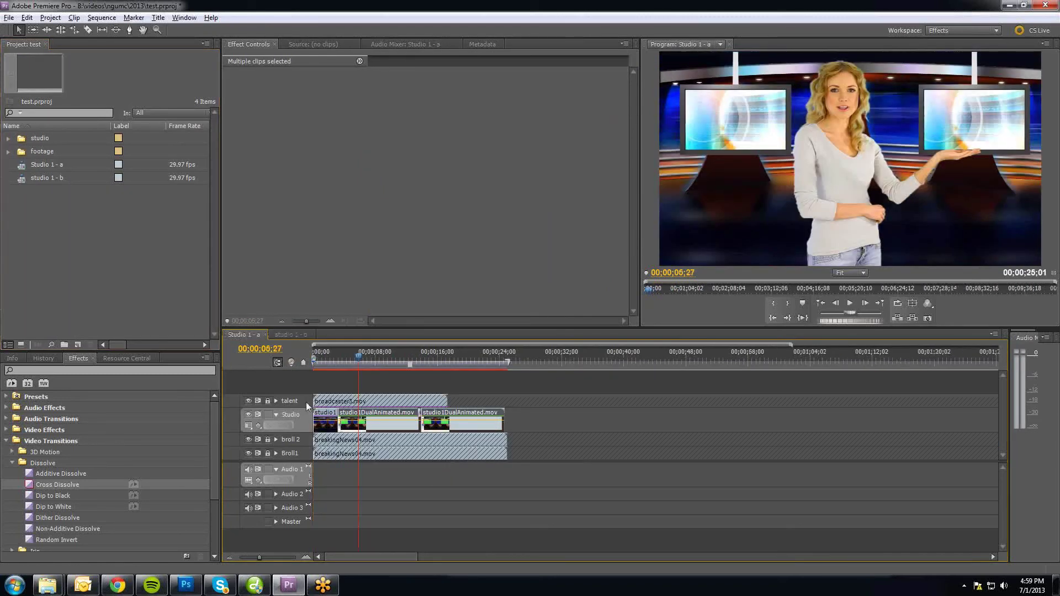
Step: Unlock the talent, broll 2 and Broll1 tracks in the Studio 1 - a sequence
{"action": "left_click", "coordinate": [268, 401]}
{"action": "left_click", "coordinate": [268, 439]}
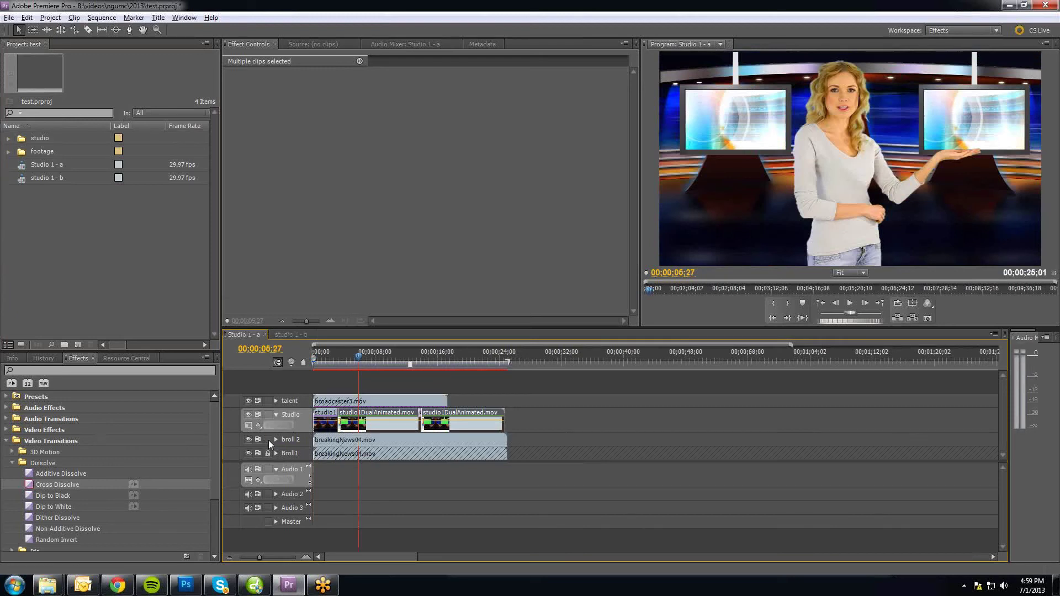
{"action": "left_click", "coordinate": [267, 453]}
Step: Copy the broadcaster3.mov clip from Studio 1 - a, paste it at the start of Video 2 in studio 1 - b, and preview the composite
{"action": "left_click", "coordinate": [385, 405]}
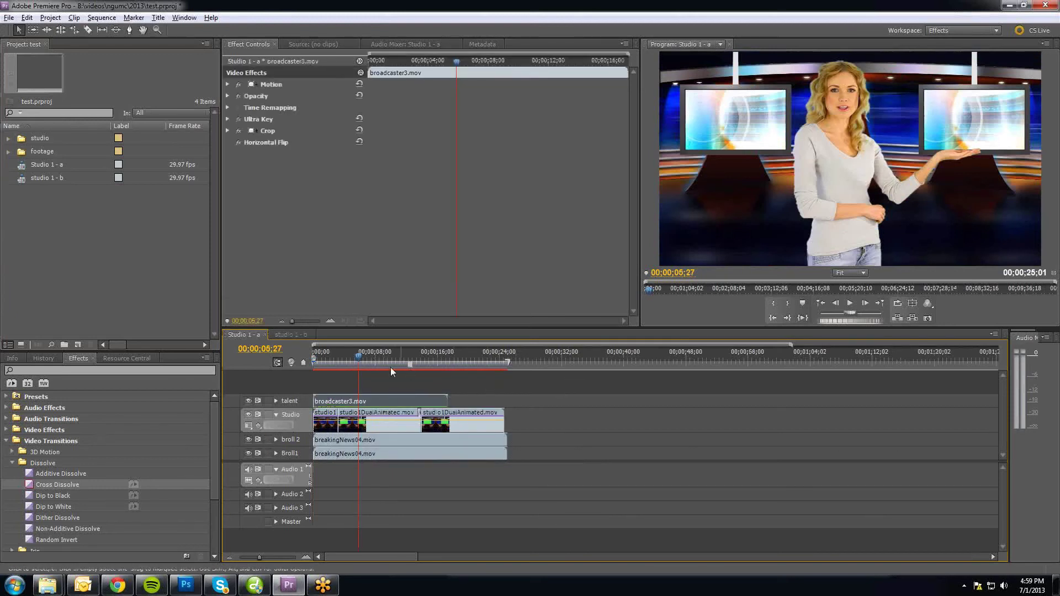
{"action": "left_click", "coordinate": [351, 356]}
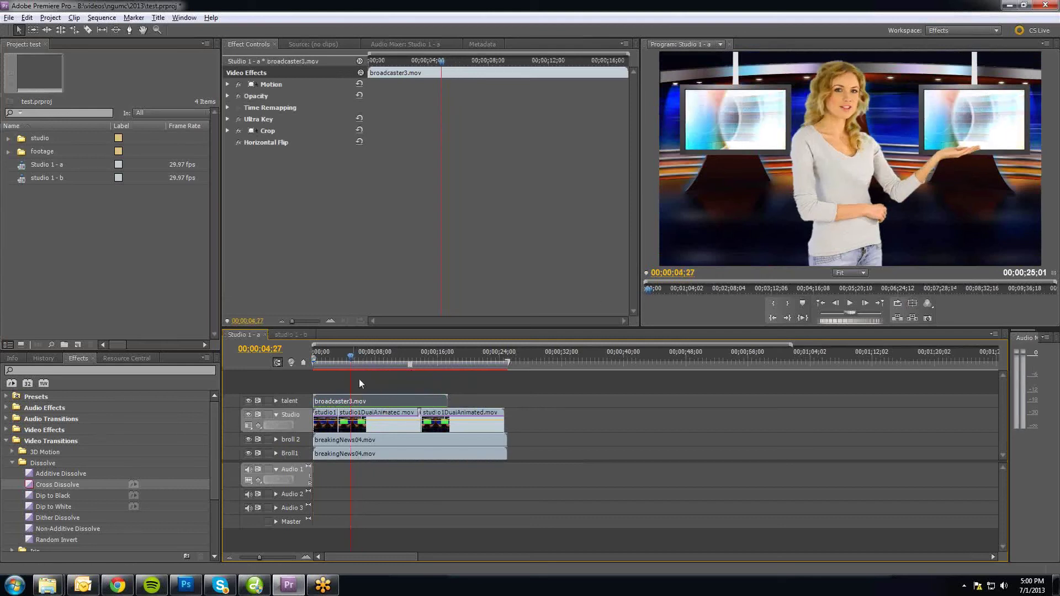
{"action": "left_click", "coordinate": [291, 334]}
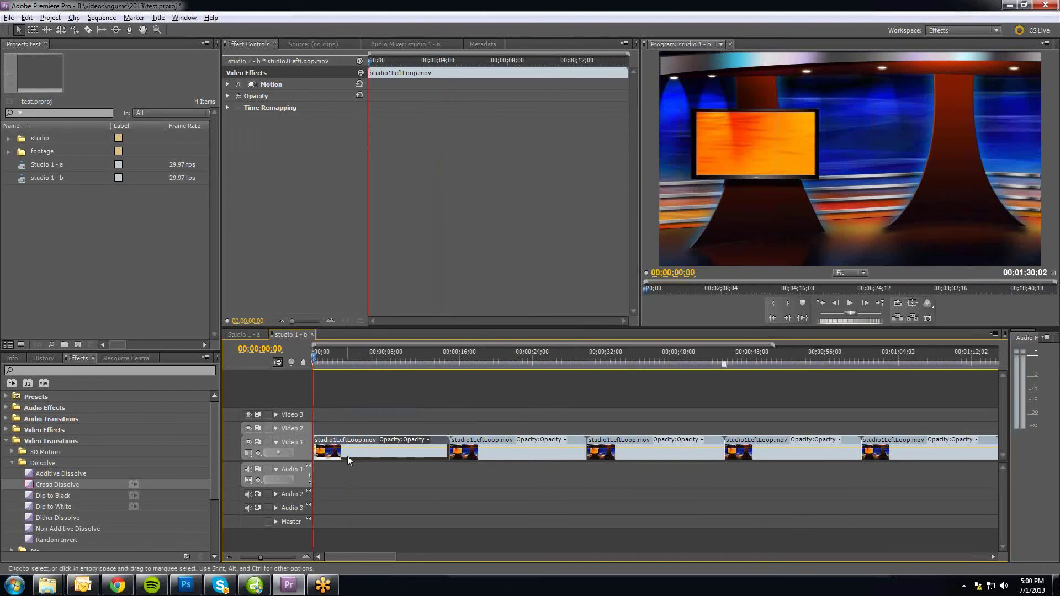
{"action": "key", "text": "ctrl+v"}
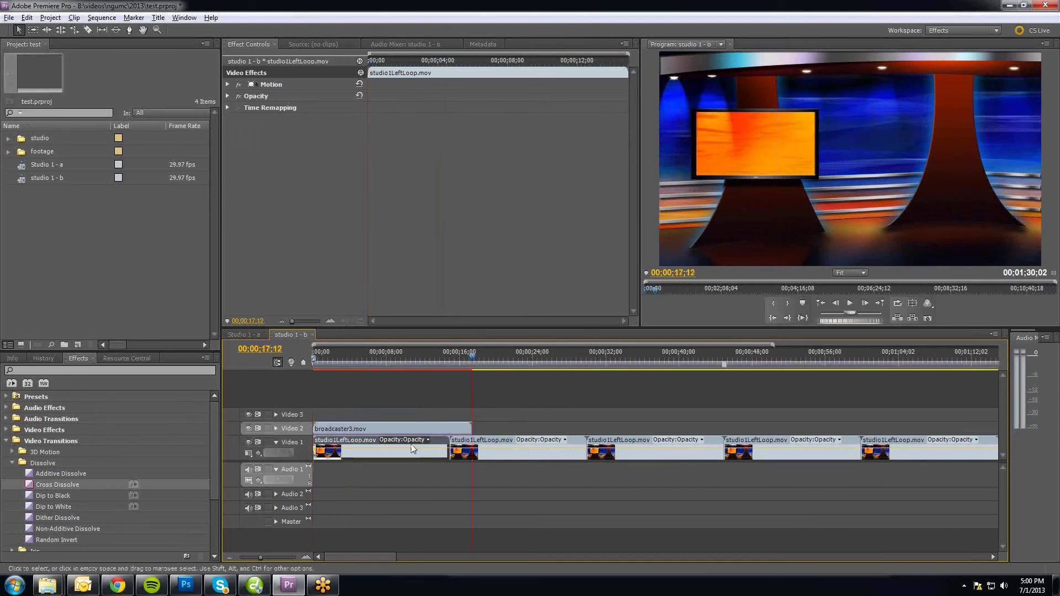
{"action": "left_click_drag", "start_coordinate": [437, 362], "coordinate": [355, 369]}
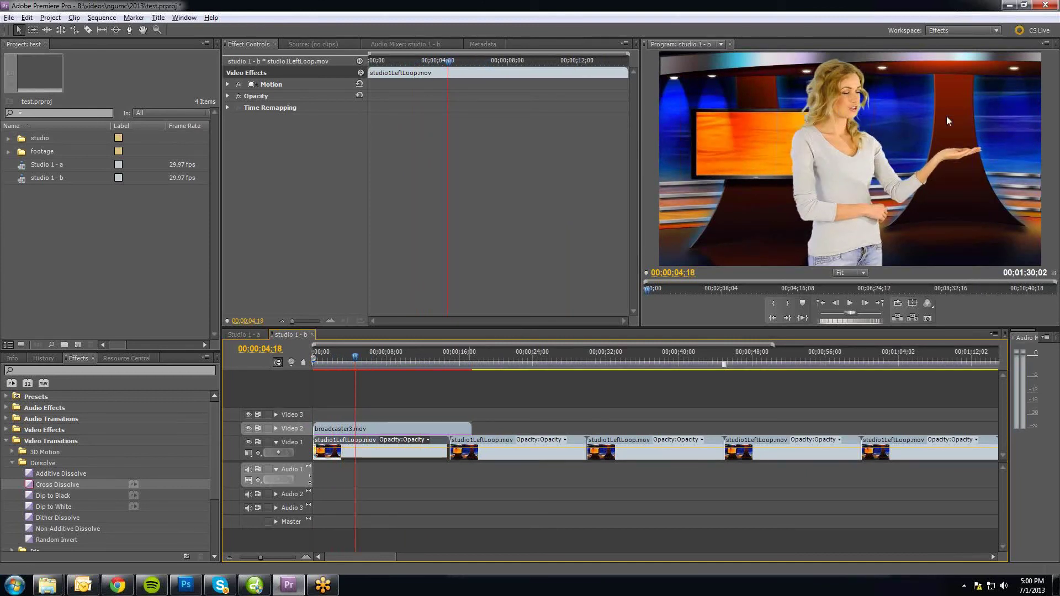
{"action": "left_click", "coordinate": [373, 359]}
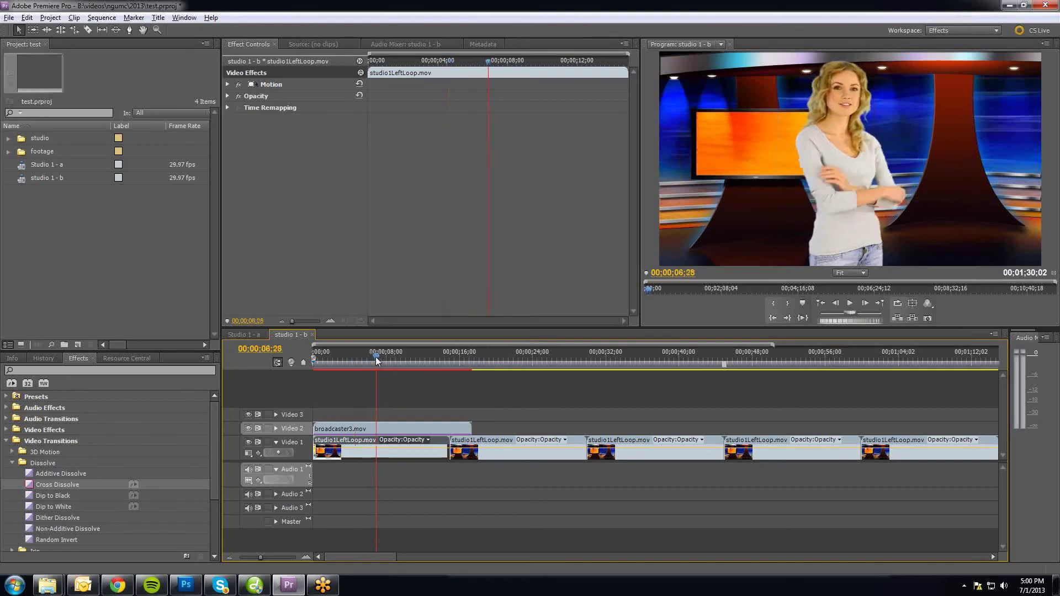
Step: Remove the Horizontal Flip effect from the pasted broadcaster3.mov clip and set its horizontal position to 721
{"action": "left_click", "coordinate": [388, 429]}
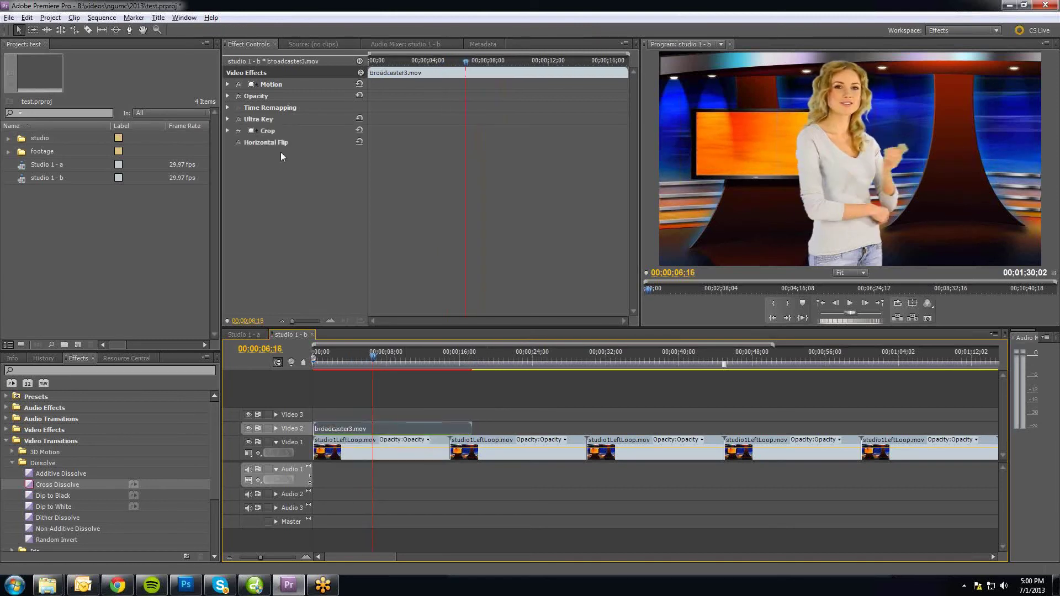
{"action": "left_click", "coordinate": [277, 143]}
{"action": "key", "text": "Delete"}
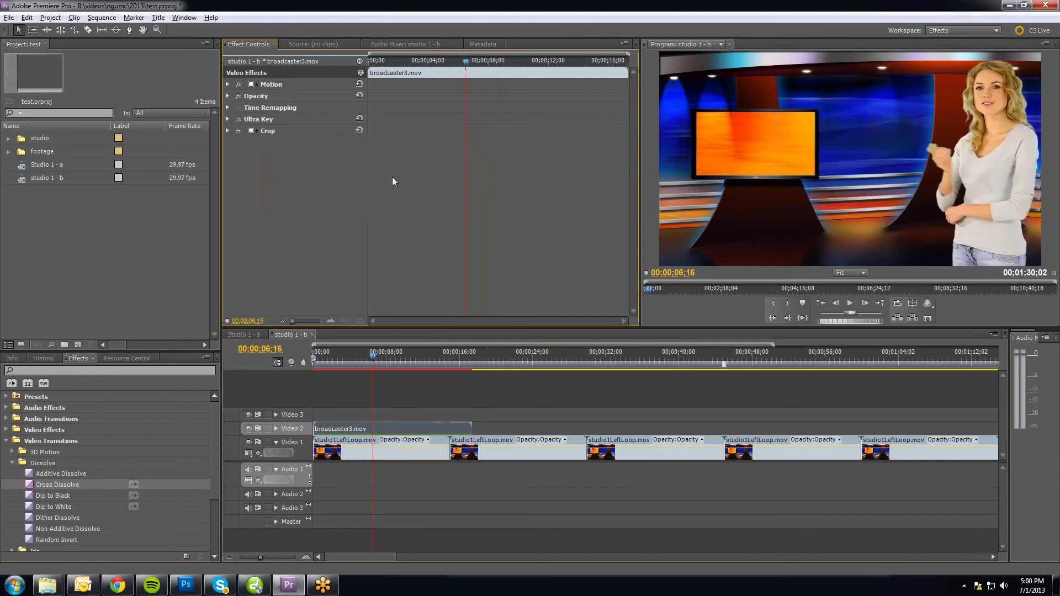
{"action": "left_click", "coordinate": [227, 84]}
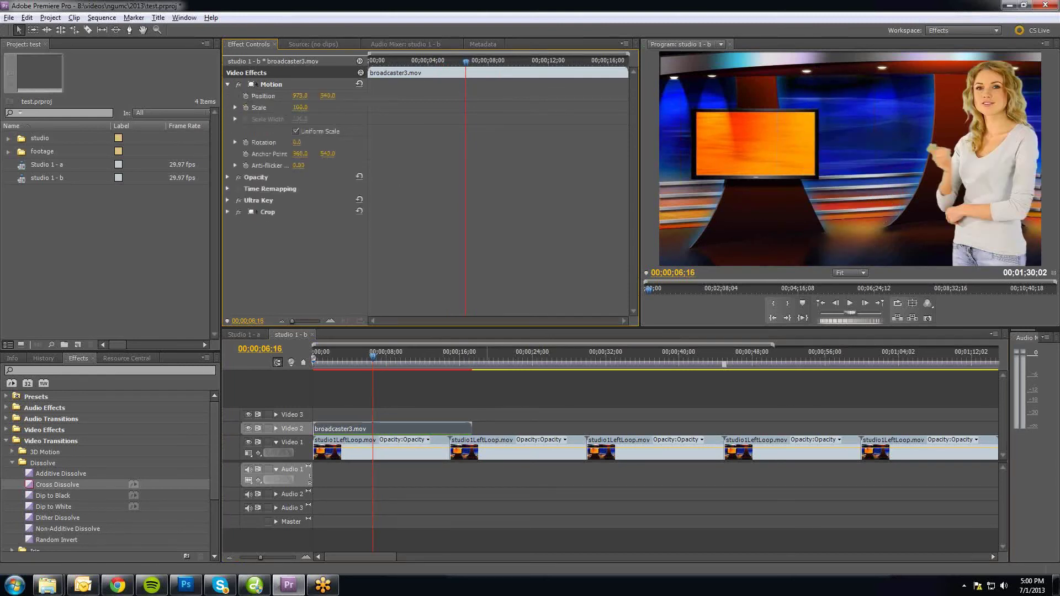
{"action": "left_click_drag", "start_coordinate": [300, 96], "coordinate": [188, 97]}
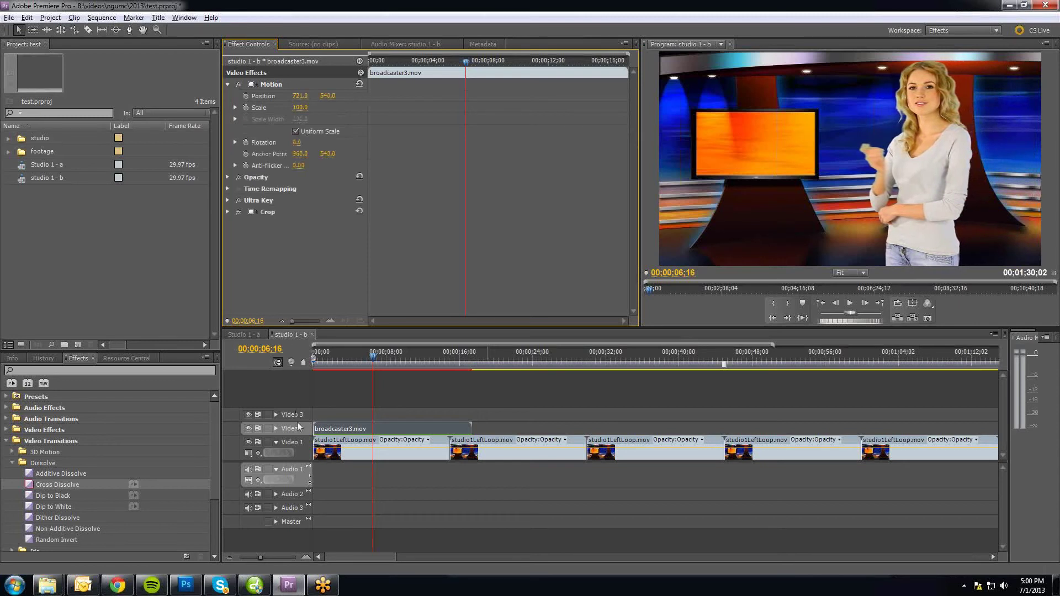
Step: Rename the studio 1 - b tracks Video 1, Video 2 and Video 3 as studio, talent and b-roll
{"action": "right_click", "coordinate": [298, 442]}
{"action": "left_click", "coordinate": [326, 451]}
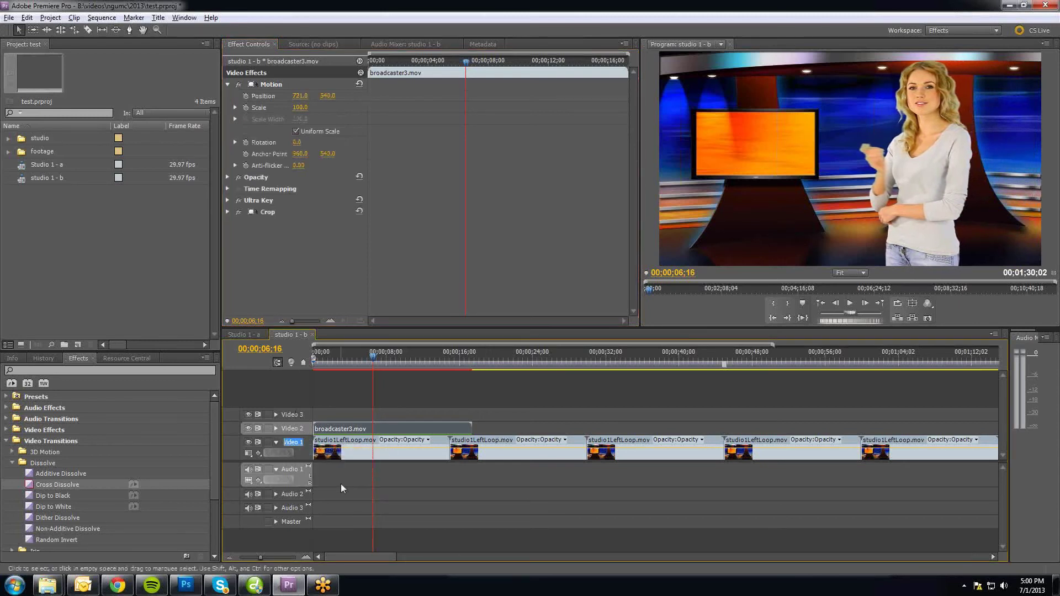
{"action": "type", "text": "studio"}
{"action": "key", "text": "Return"}
{"action": "right_click", "coordinate": [299, 427]}
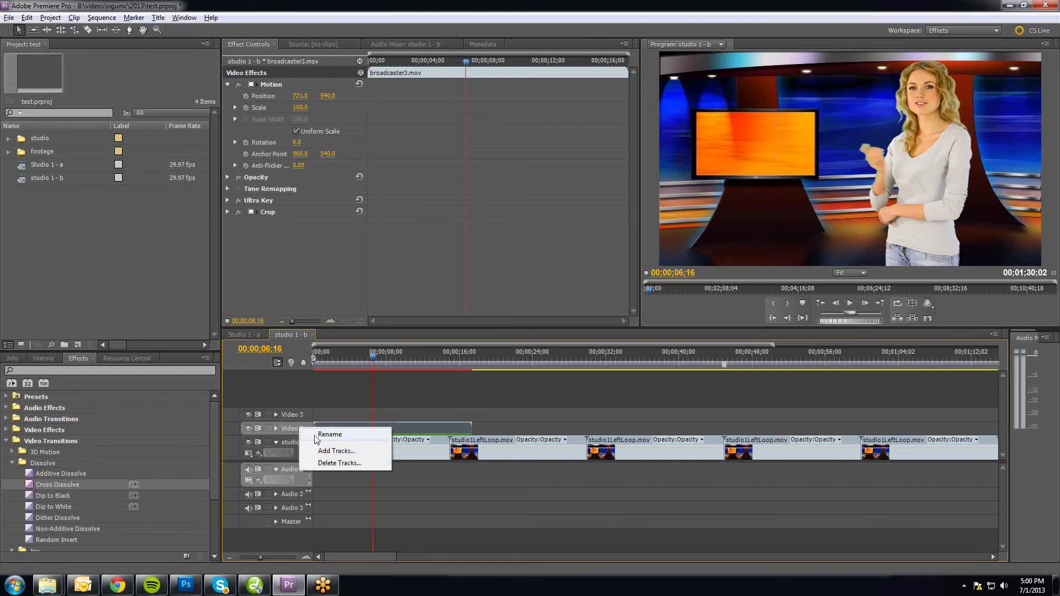
{"action": "left_click", "coordinate": [324, 435]}
{"action": "type", "text": "talent"}
{"action": "key", "text": "Return"}
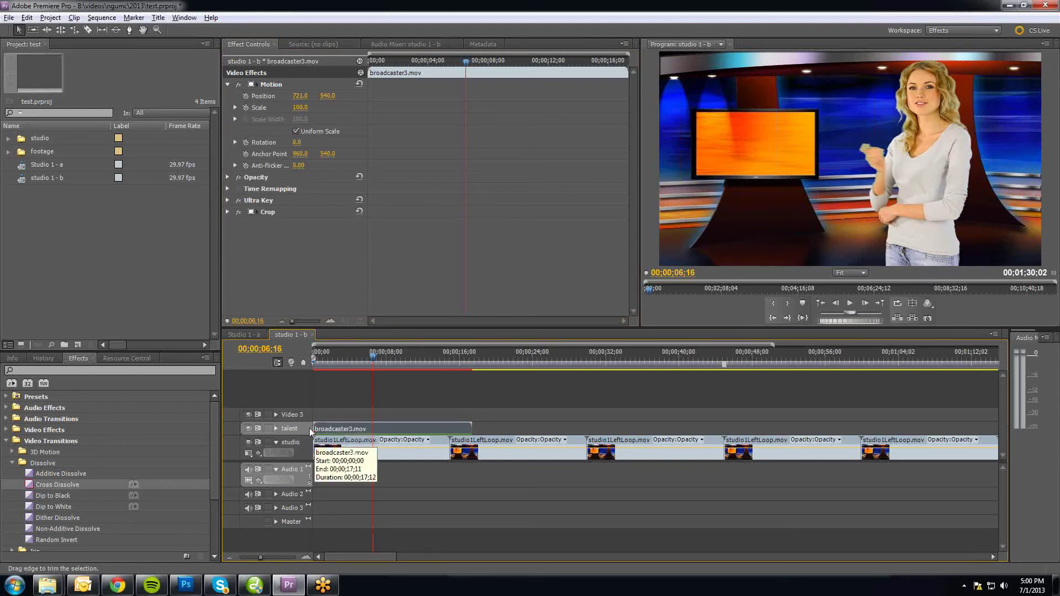
{"action": "right_click", "coordinate": [293, 413]}
{"action": "left_click", "coordinate": [304, 420]}
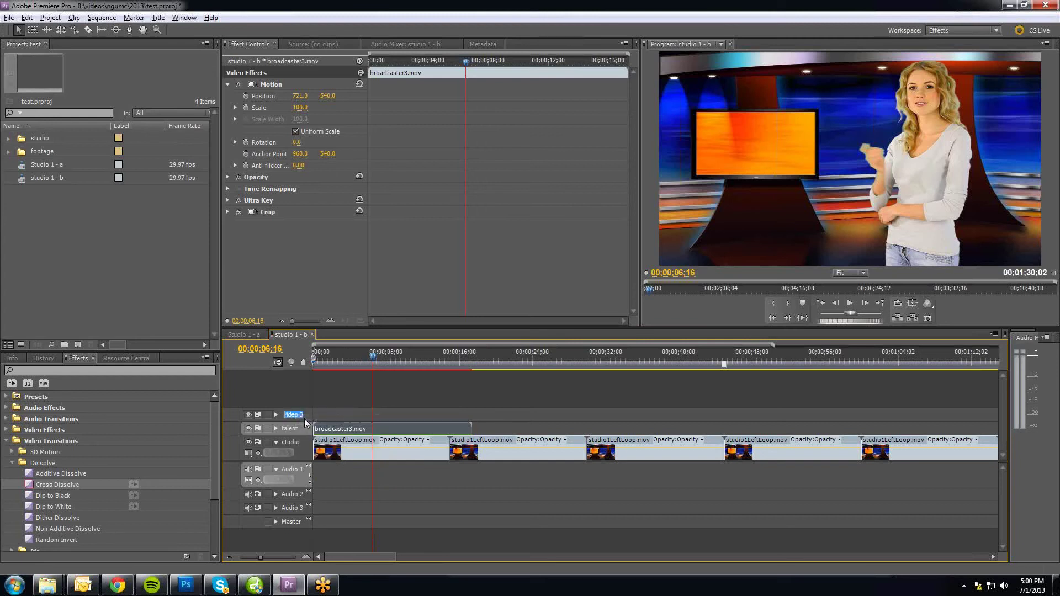
{"action": "type", "text": "b-roll"}
{"action": "key", "text": "Return"}
Step: Place breakingNews04.mov from the footage bin at the start of the b-roll track, with the playhead at 00;00;09;13
{"action": "left_click", "coordinate": [367, 358]}
{"action": "left_click_drag", "start_coordinate": [365, 357], "coordinate": [399, 359]}
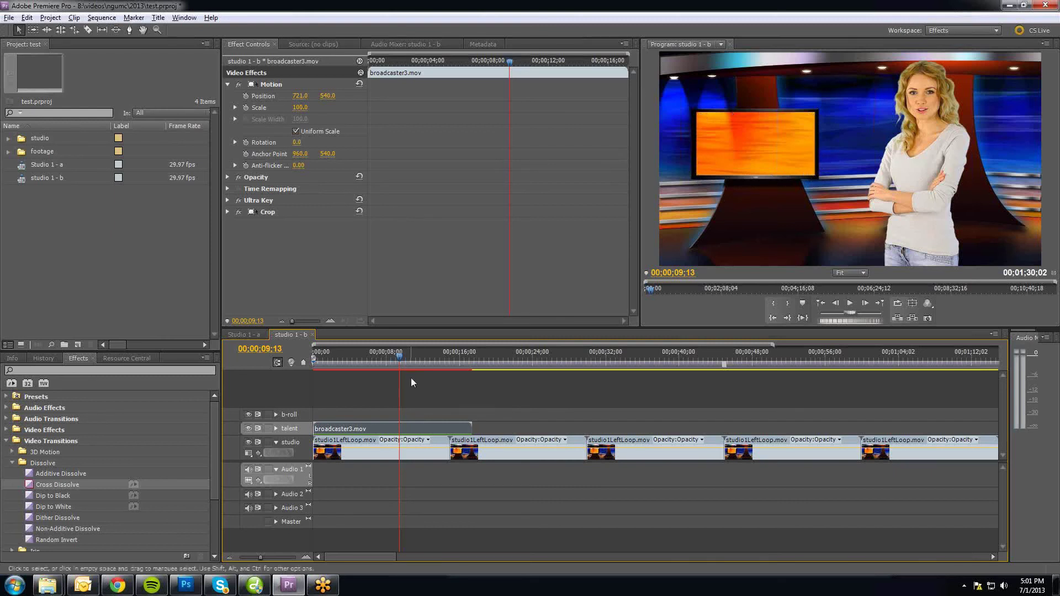
{"action": "left_click", "coordinate": [9, 139]}
{"action": "left_click", "coordinate": [8, 139]}
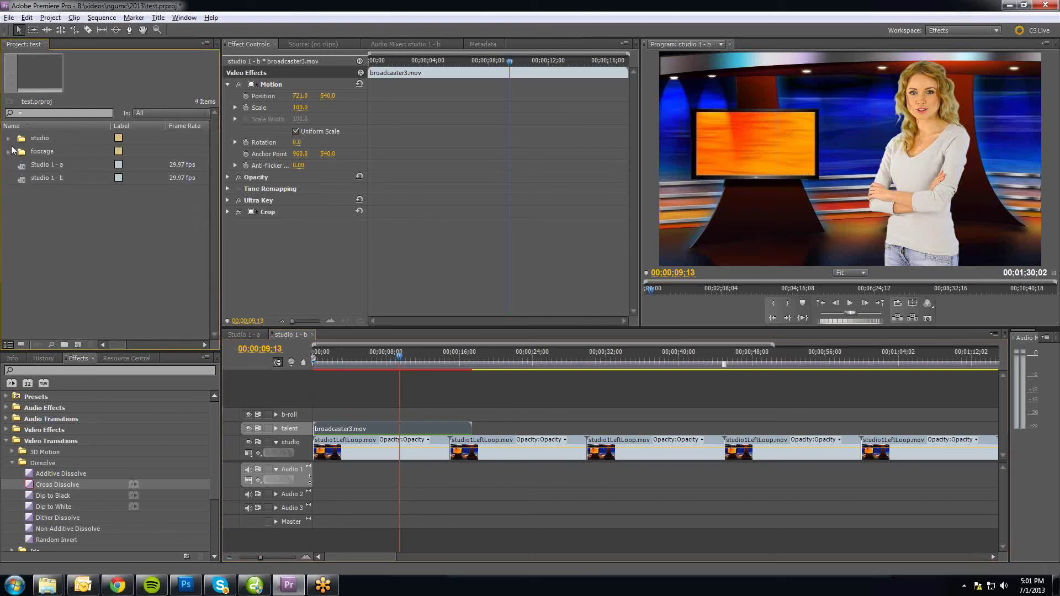
{"action": "left_click", "coordinate": [9, 151]}
{"action": "left_click", "coordinate": [34, 164]}
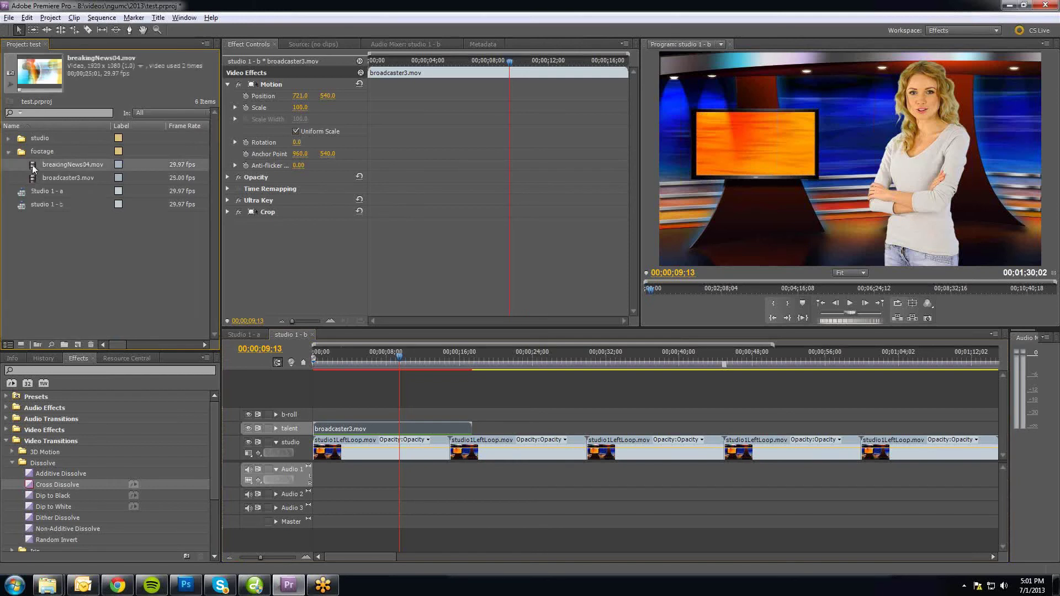
{"action": "left_click_drag", "start_coordinate": [35, 165], "coordinate": [317, 415]}
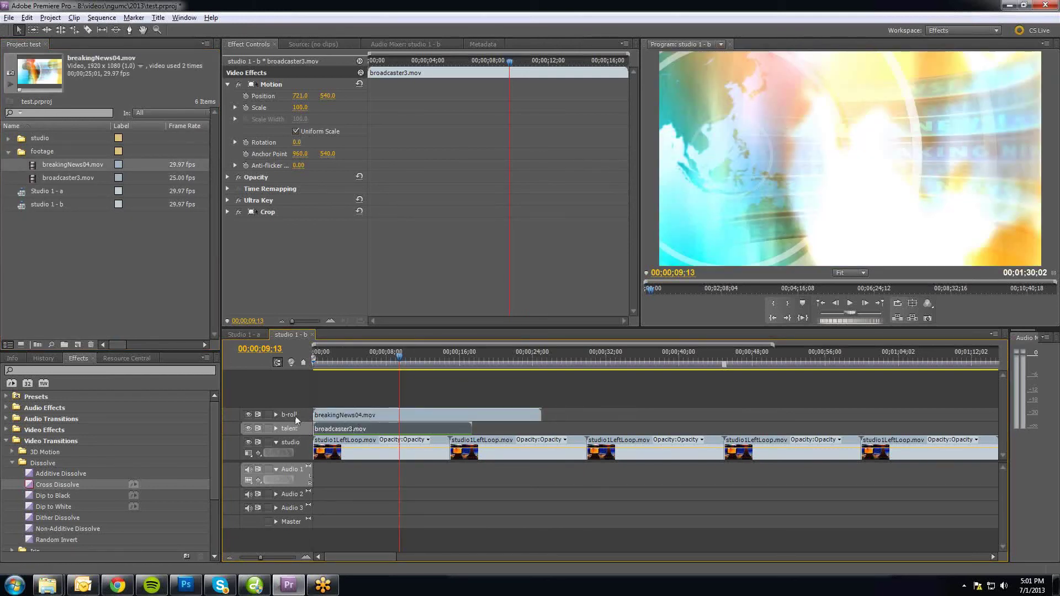
Step: Scale breakingNews04.mov down to 28 and position it over the studio monitor at 362, 468
{"action": "left_click", "coordinate": [360, 414]}
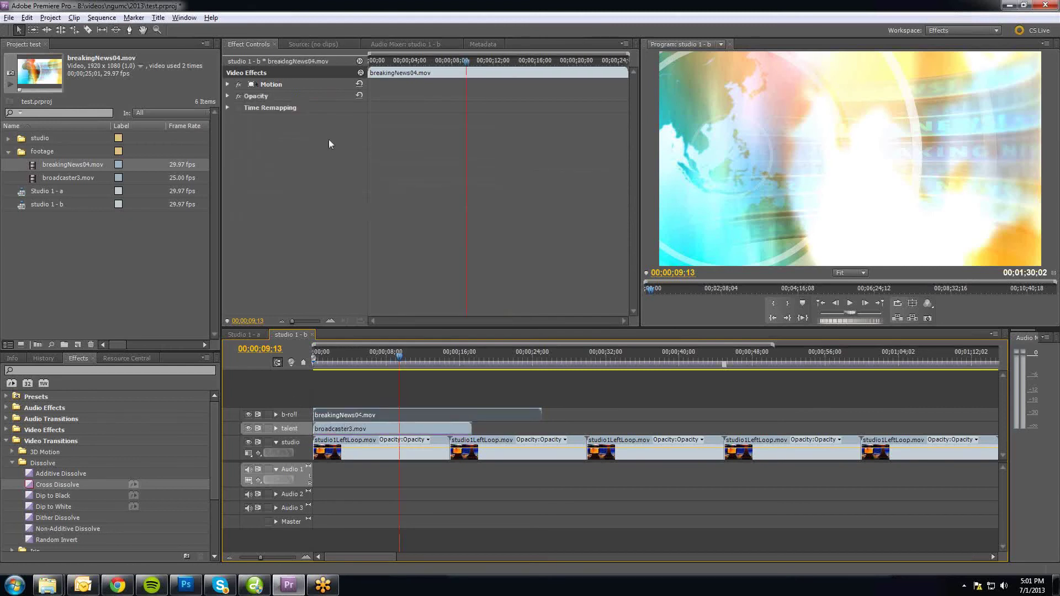
{"action": "left_click", "coordinate": [227, 84]}
{"action": "left_click_drag", "start_coordinate": [298, 107], "coordinate": [260, 107]}
{"action": "left_click_drag", "start_coordinate": [299, 95], "coordinate": [102, 95]}
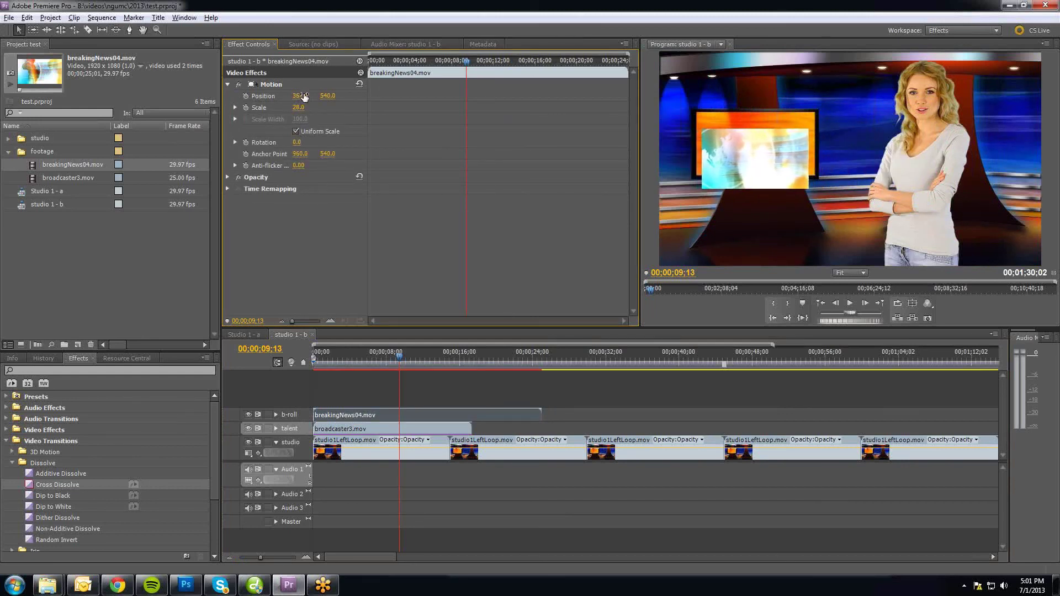
{"action": "left_click_drag", "start_coordinate": [327, 95], "coordinate": [289, 103]}
Step: Enlarge breakingNews04.mov to fill the monitor screen, trying scale 31 and settling on 32
{"action": "left_click", "coordinate": [298, 107]}
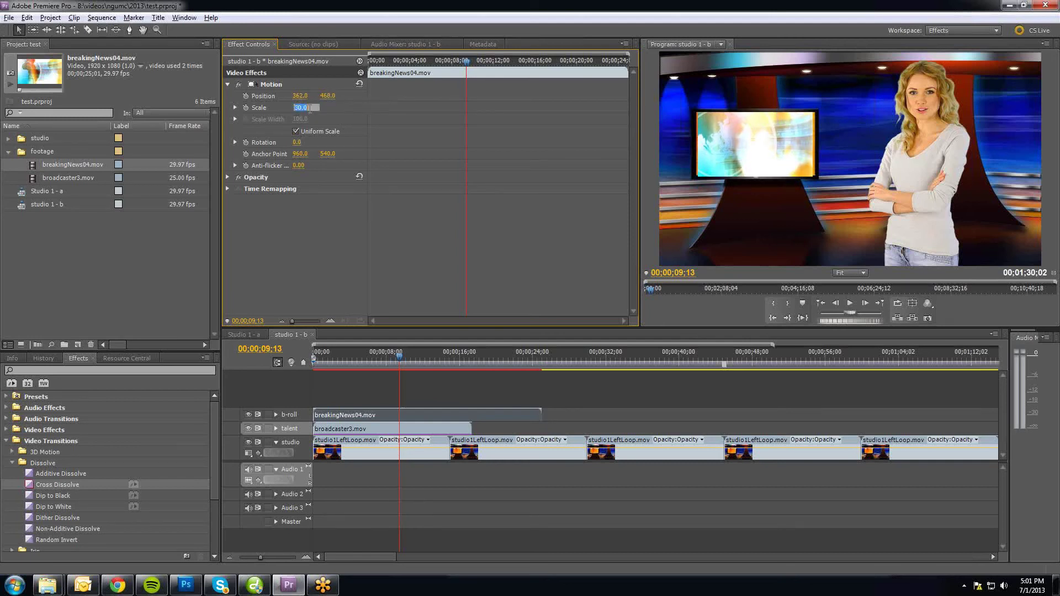
{"action": "key", "text": "Return"}
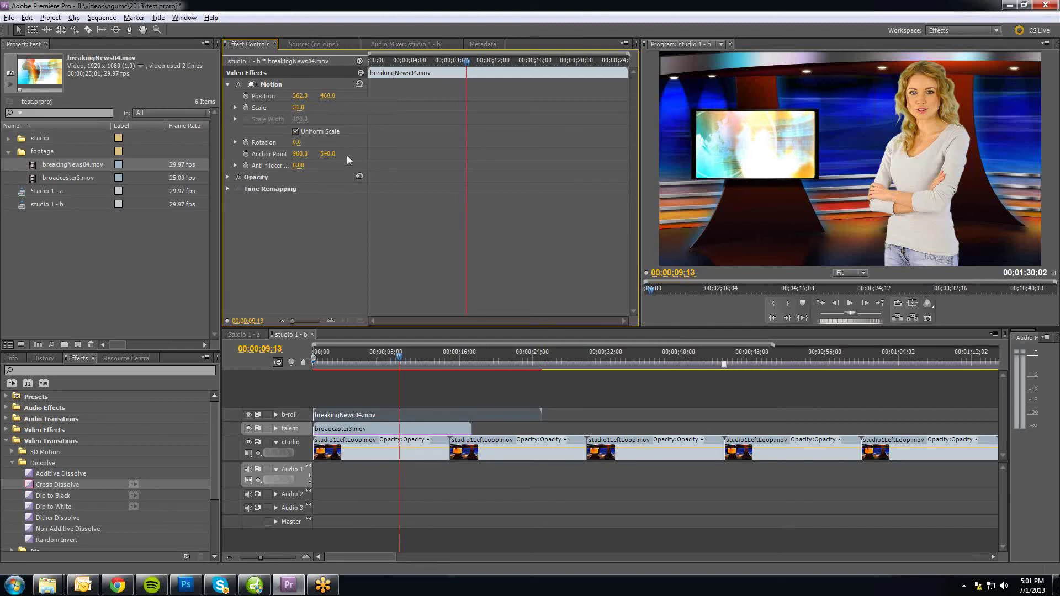
{"action": "left_click", "coordinate": [300, 107]}
{"action": "type", "text": "32"}
{"action": "key", "text": "Return"}
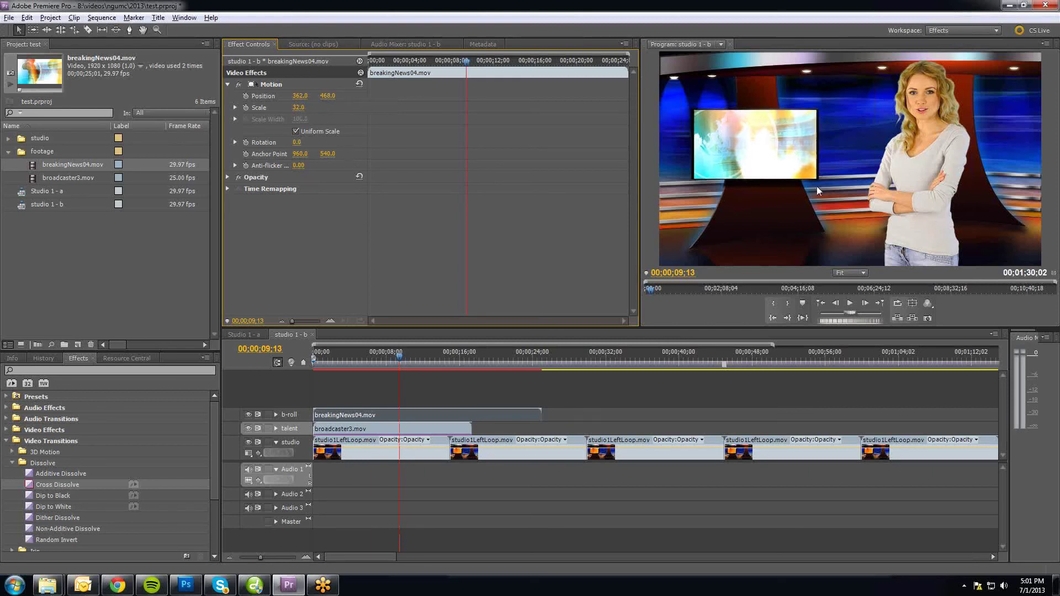
Step: Find the Crop effect and apply it to breakingNews04.mov on the b-roll track
{"action": "left_click", "coordinate": [12, 463]}
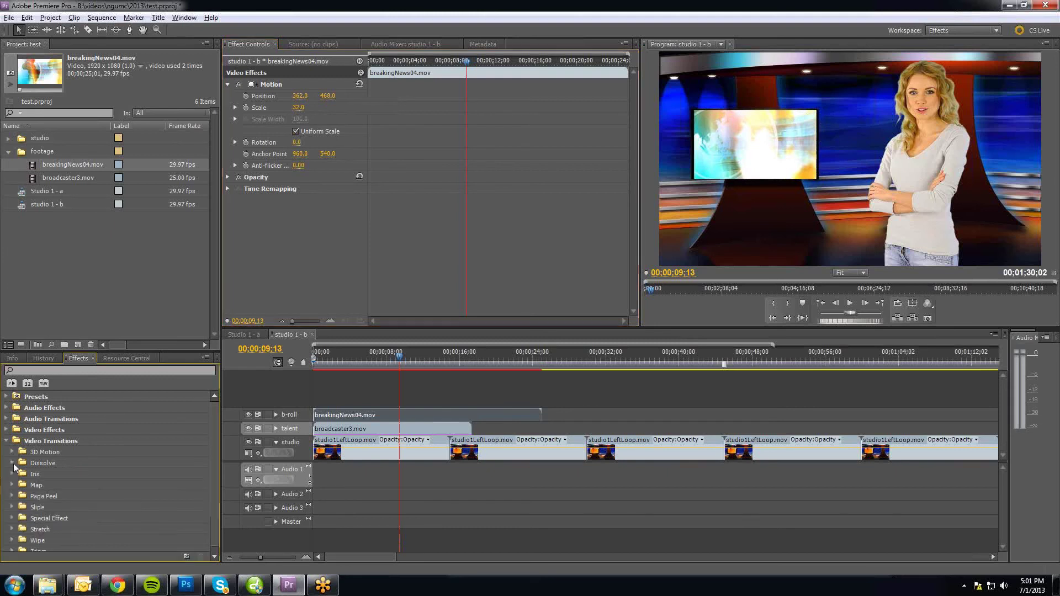
{"action": "left_click", "coordinate": [58, 370]}
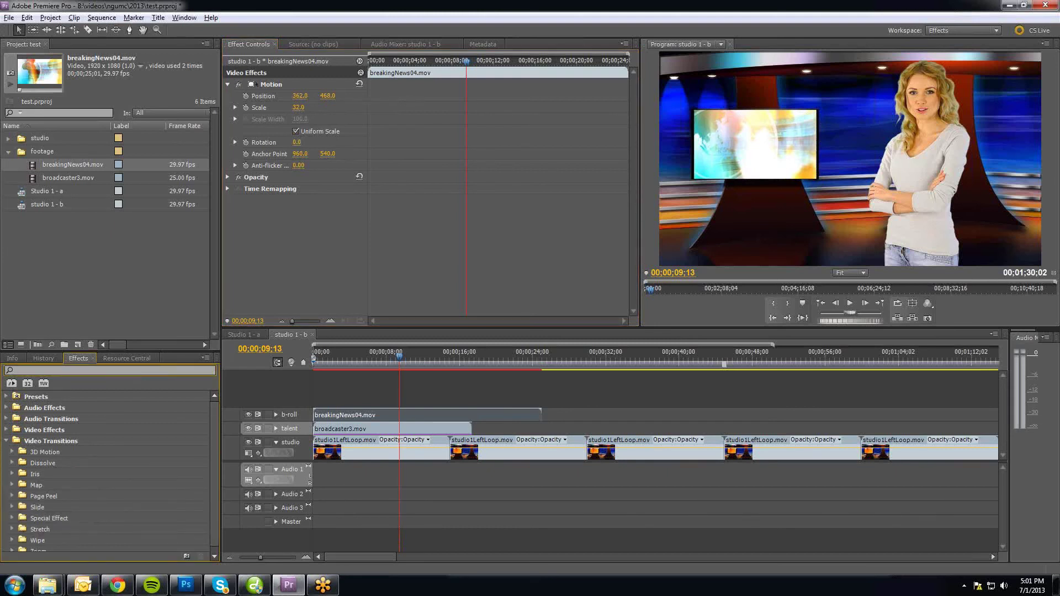
{"action": "type", "text": "crop"}
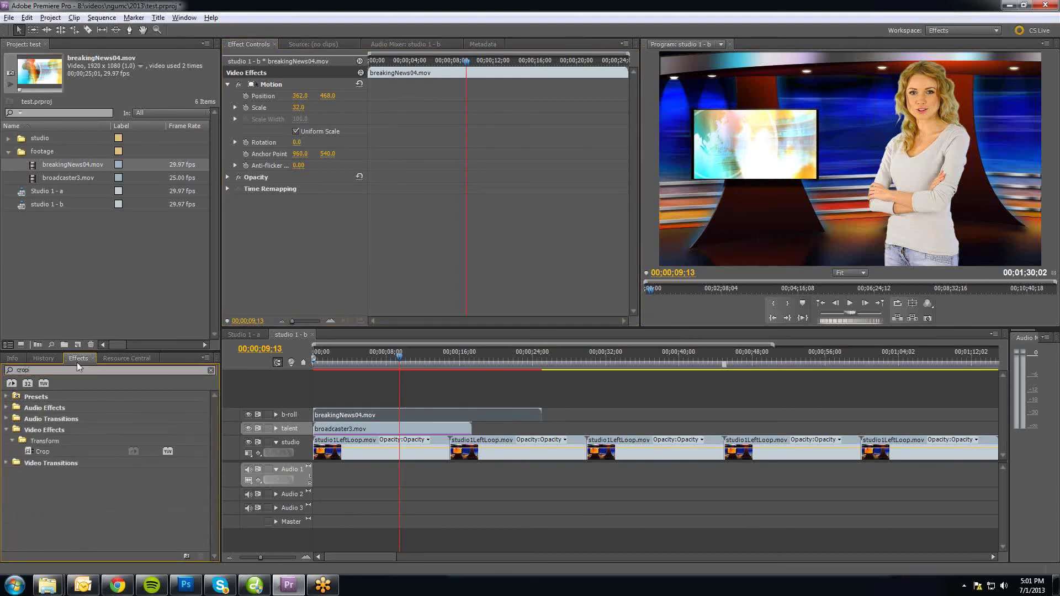
{"action": "left_click_drag", "start_coordinate": [31, 453], "coordinate": [409, 415]}
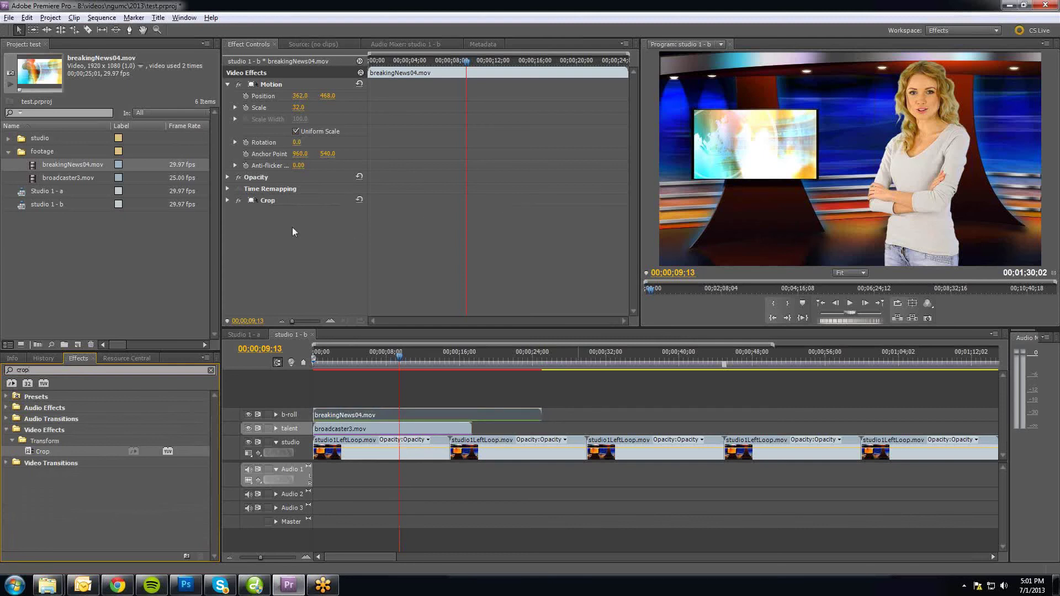
Step: Crop breakingNews04.mov by 1% left, 3% top, 1% right and 5% bottom, and preview it around 00;00;05;08
{"action": "left_click", "coordinate": [226, 200]}
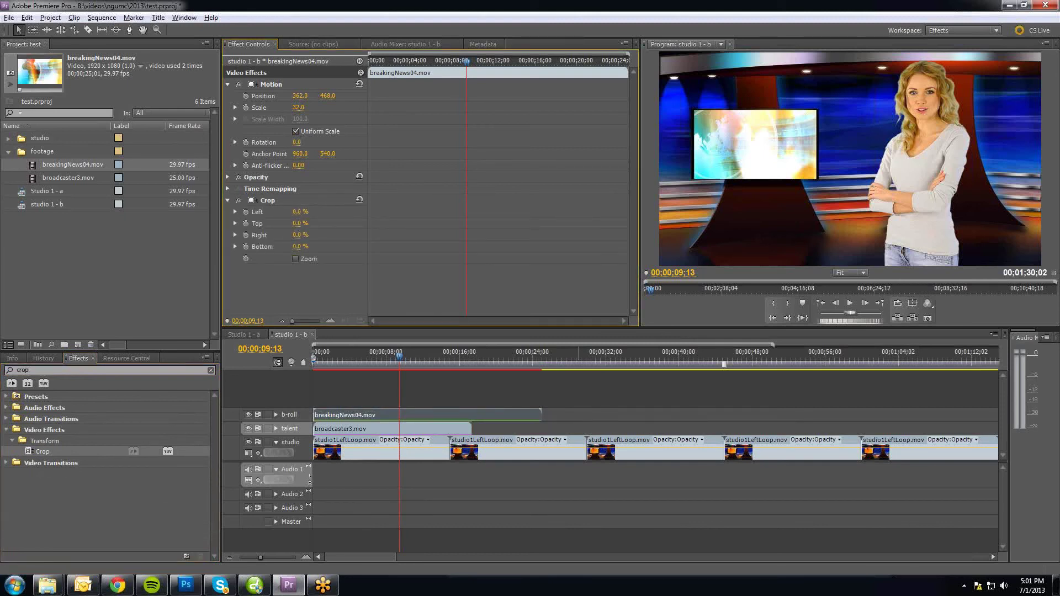
{"action": "left_click_drag", "start_coordinate": [297, 211], "coordinate": [307, 235]}
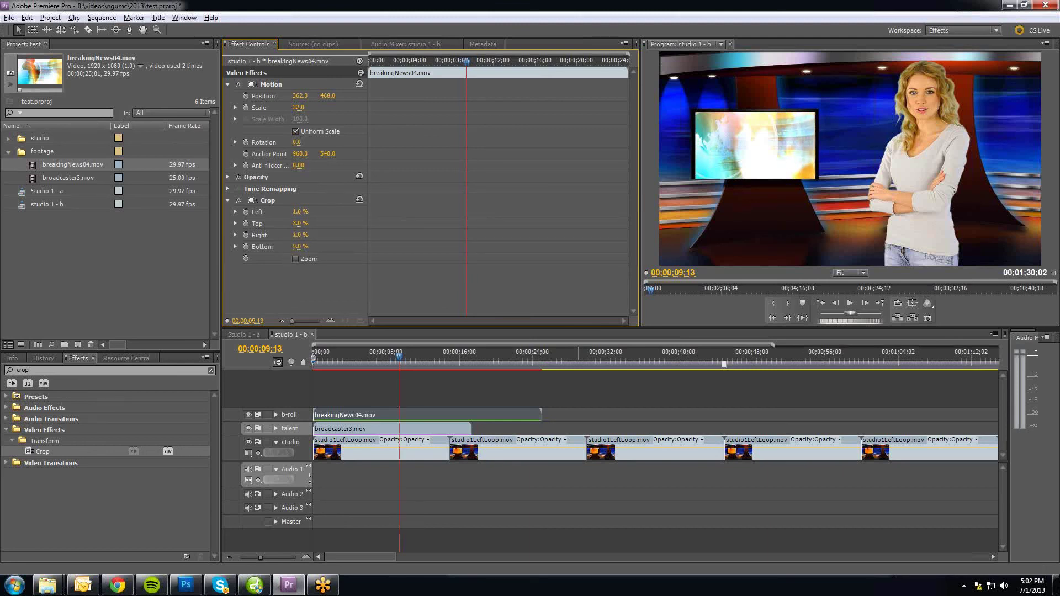
{"action": "mouse_move", "coordinate": [299, 247]}
{"action": "left_mouse_down"}
{"action": "mouse_move", "coordinate": [331, 246]}
{"action": "mouse_move", "coordinate": [310, 246]}
{"action": "left_mouse_up"}
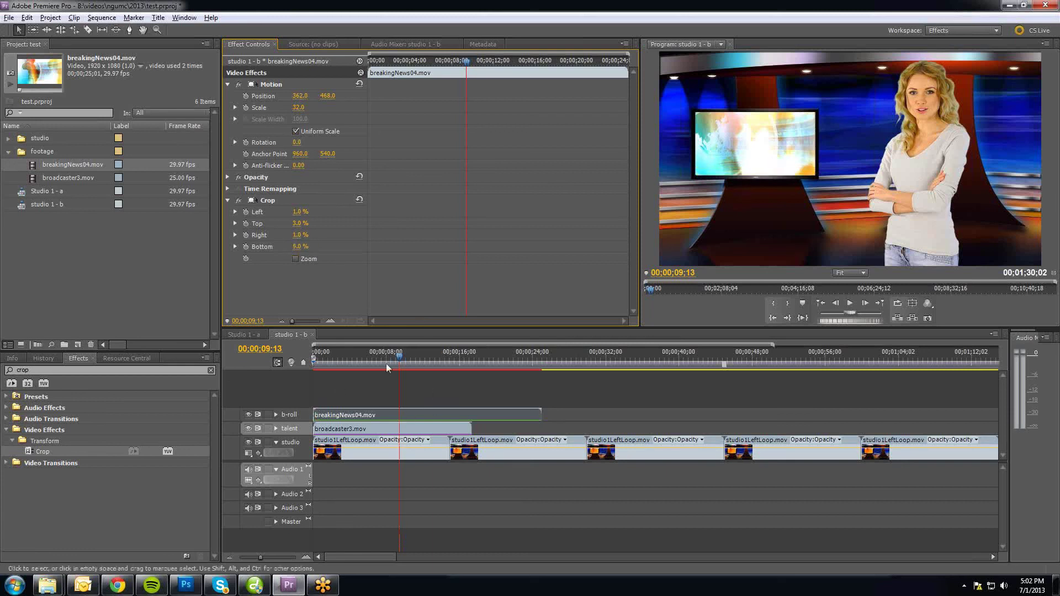
{"action": "left_click_drag", "start_coordinate": [391, 358], "coordinate": [363, 366]}
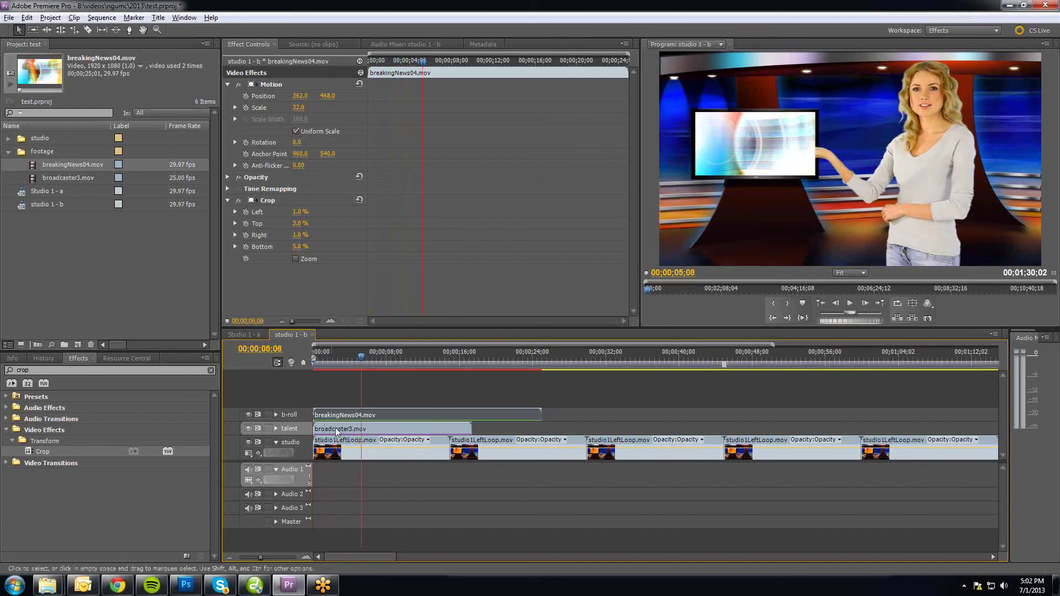
Step: Add one video track placed after b-roll, along with the default audio track after Audio 3
{"action": "right_click", "coordinate": [303, 414]}
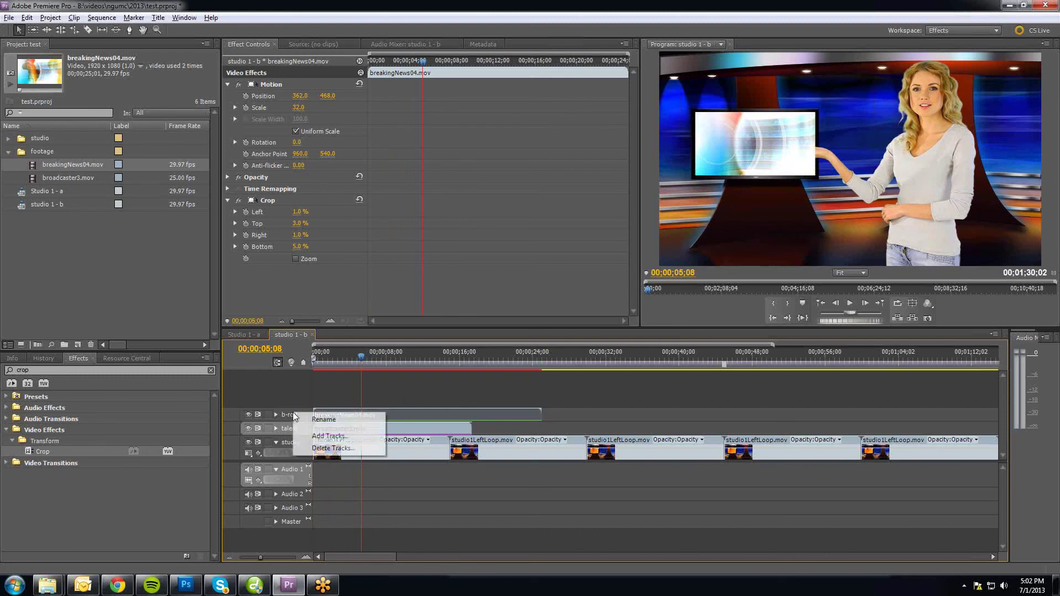
{"action": "left_click", "coordinate": [315, 436]}
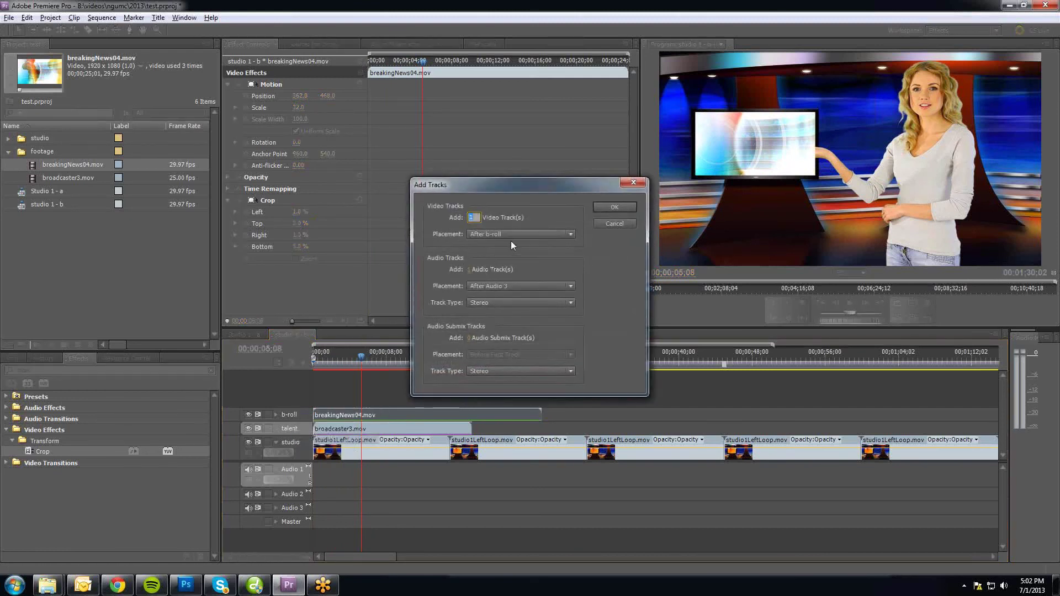
{"action": "left_click", "coordinate": [509, 234]}
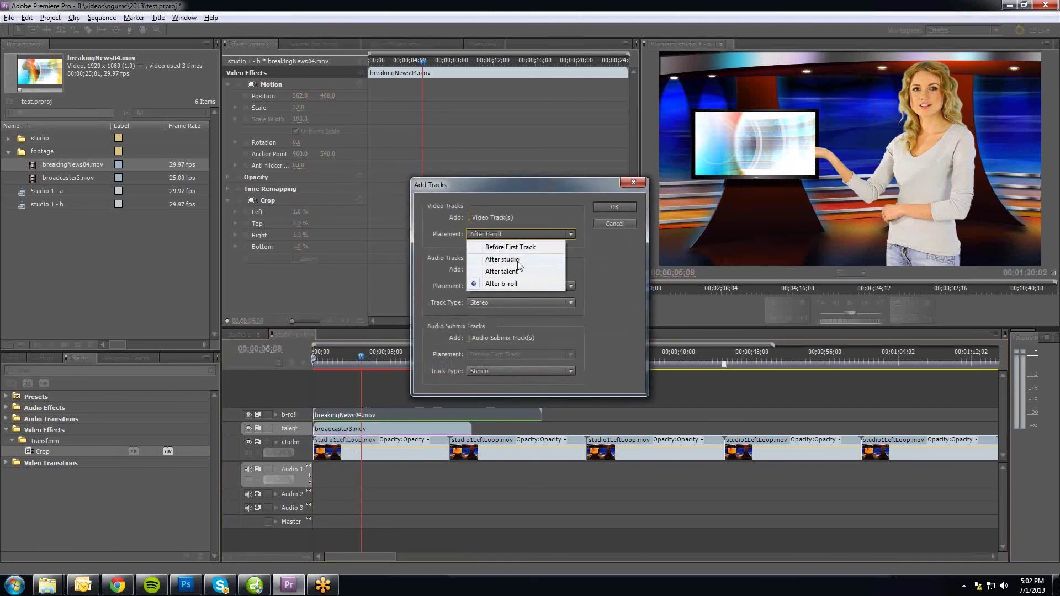
{"action": "left_click", "coordinate": [511, 284]}
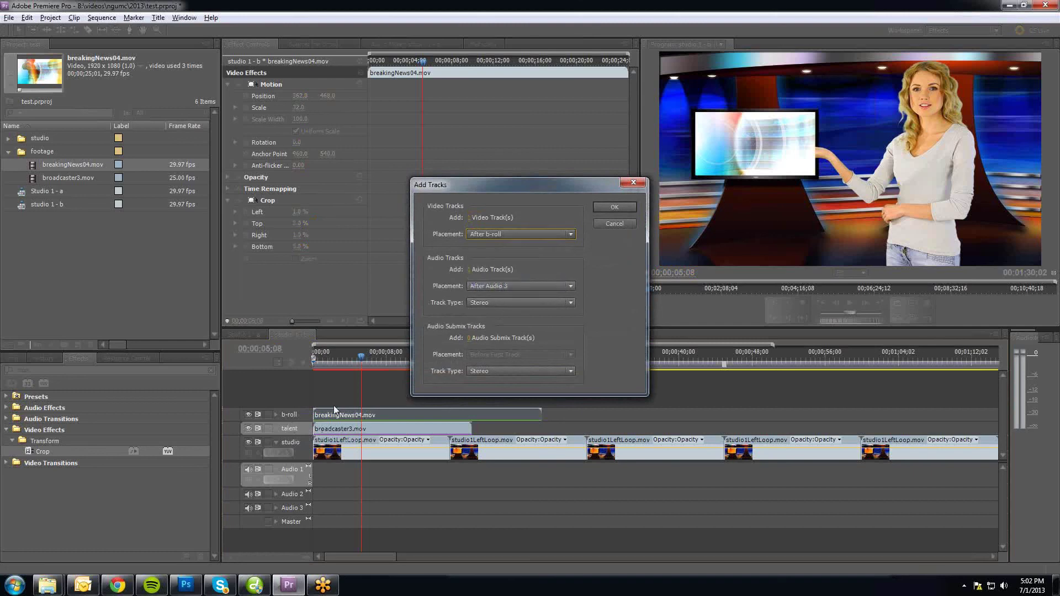
{"action": "key", "text": "Return"}
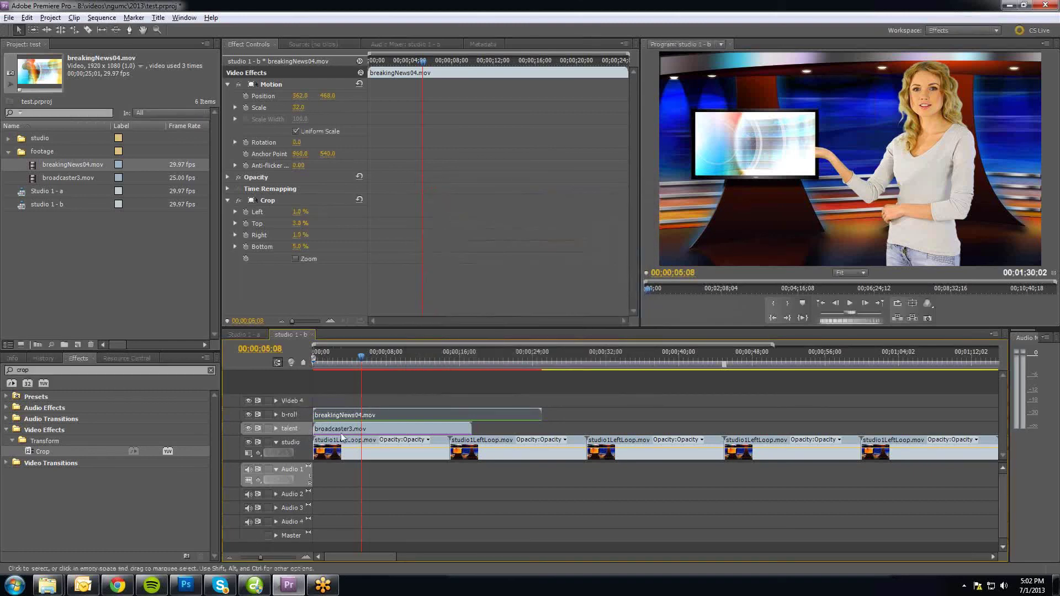
Step: Move broadcaster3.mov from the talent track up to the new Video 4 track above b-roll, and check the composite around 00;00;04;03
{"action": "left_click", "coordinate": [318, 428]}
{"action": "left_click_drag", "start_coordinate": [316, 429], "coordinate": [334, 401]}
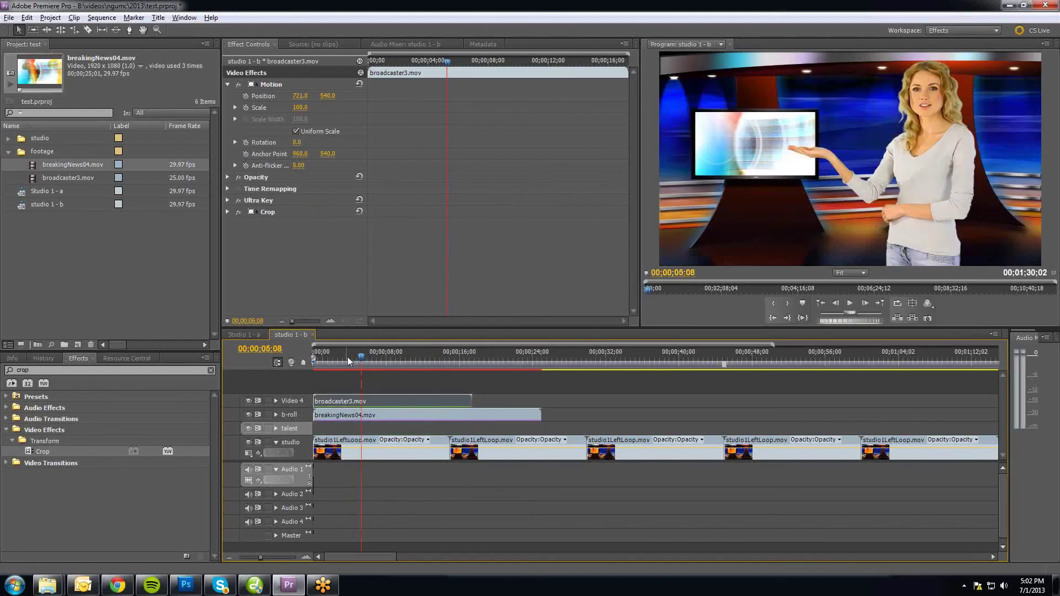
{"action": "left_click", "coordinate": [350, 356]}
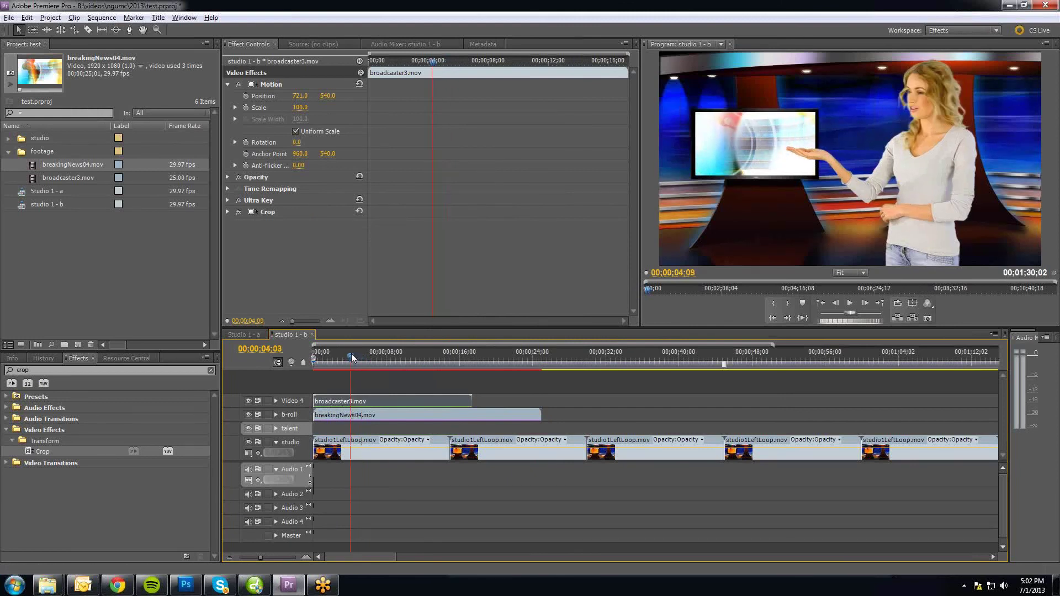
Step: Delete all empty video tracks from the studio 1 - b sequence
{"action": "right_click", "coordinate": [299, 427]}
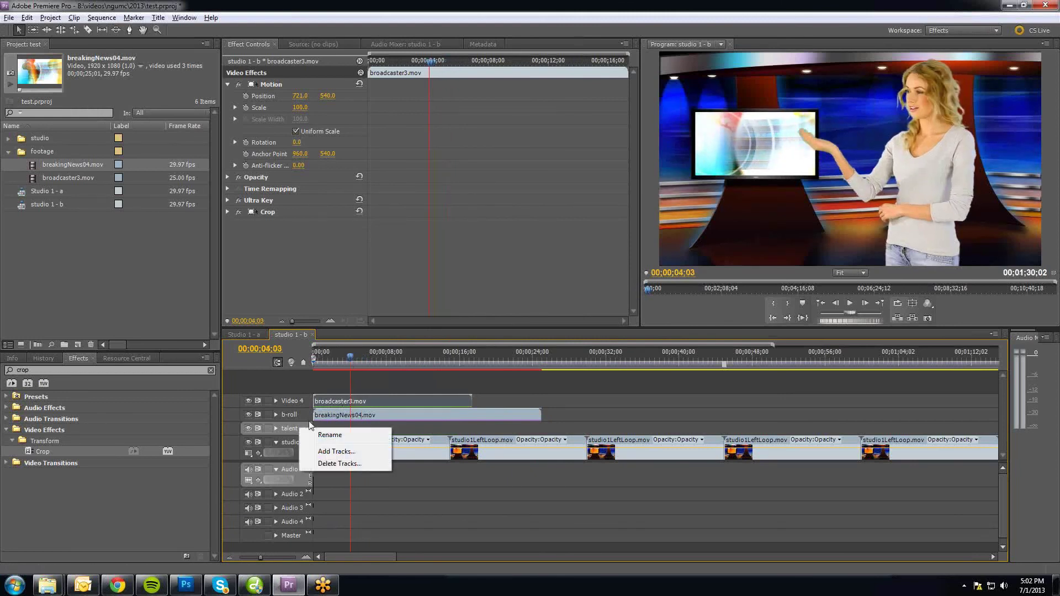
{"action": "left_click", "coordinate": [338, 464]}
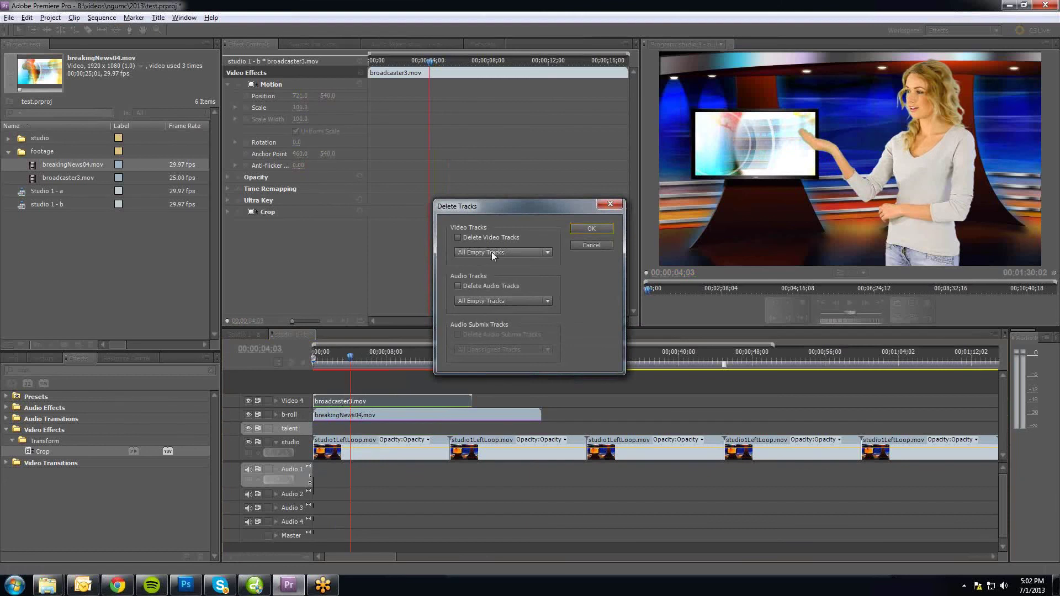
{"action": "left_click", "coordinate": [493, 238]}
{"action": "left_click", "coordinate": [589, 229]}
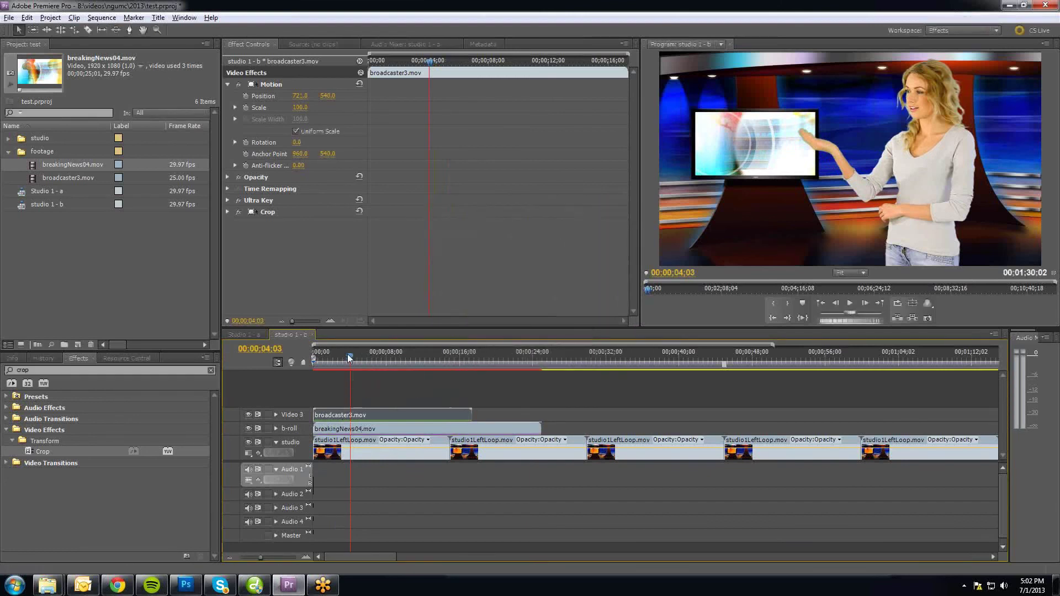
Step: Play the studio 1 - b composite from the beginning and stop at about 00;00;10;01
{"action": "left_click_drag", "start_coordinate": [350, 351], "coordinate": [306, 363]}
{"action": "key", "text": "space"}
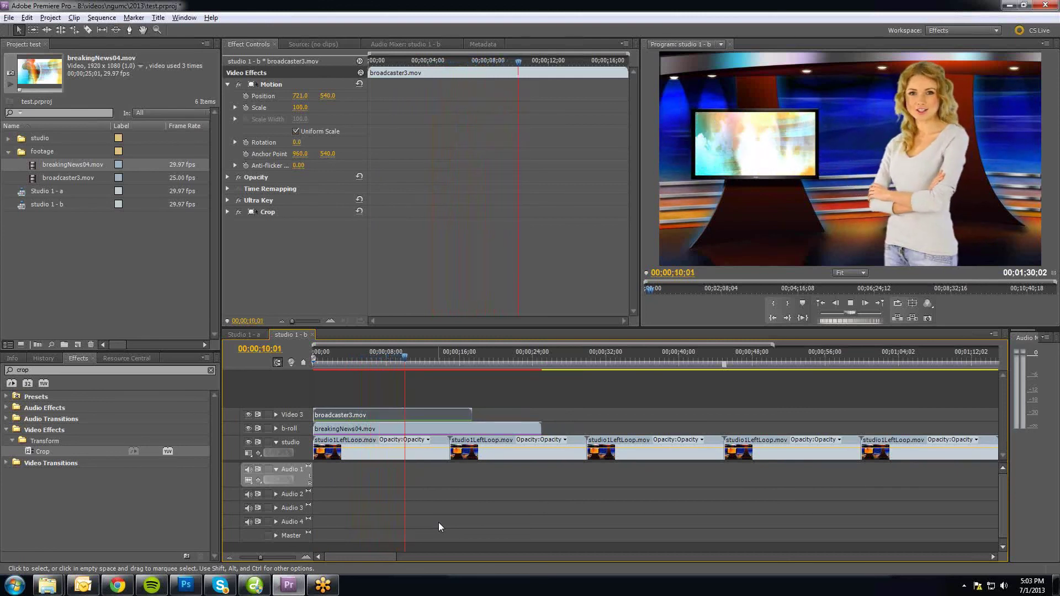
{"action": "key", "text": "space"}
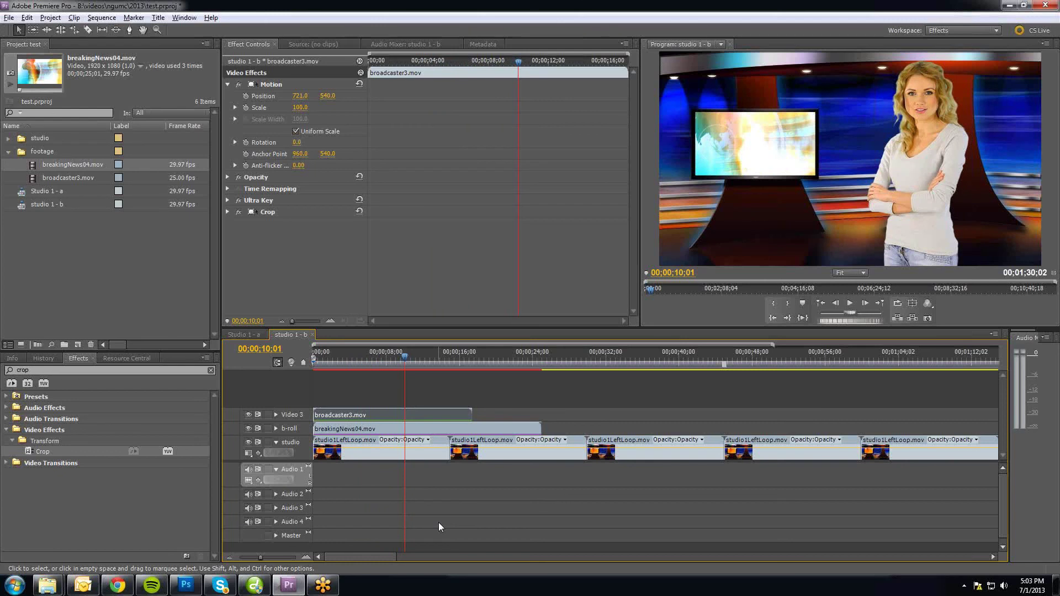